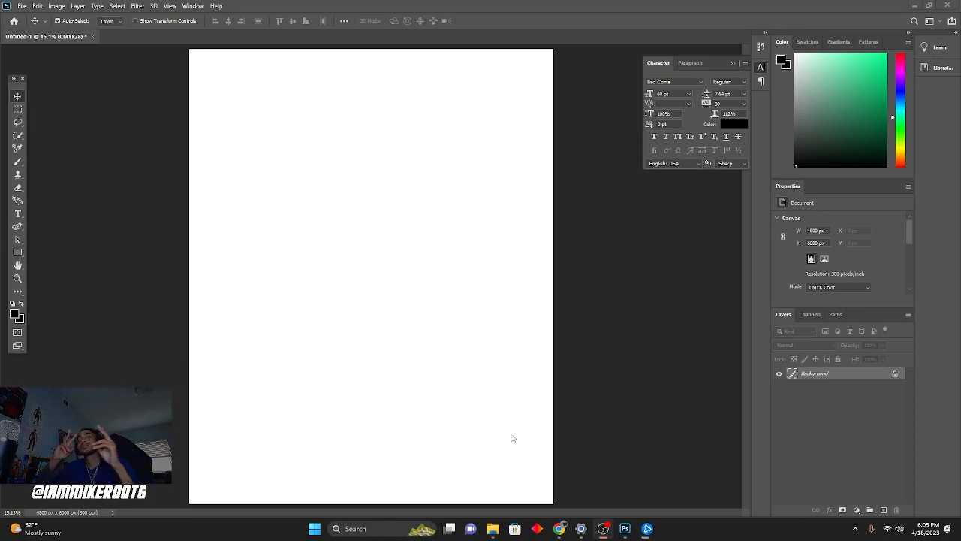
- Switch to Chrome, download the Smoking soldiers vector as soldier-heads.svg, and return to Photoshop
left_click(560, 529)
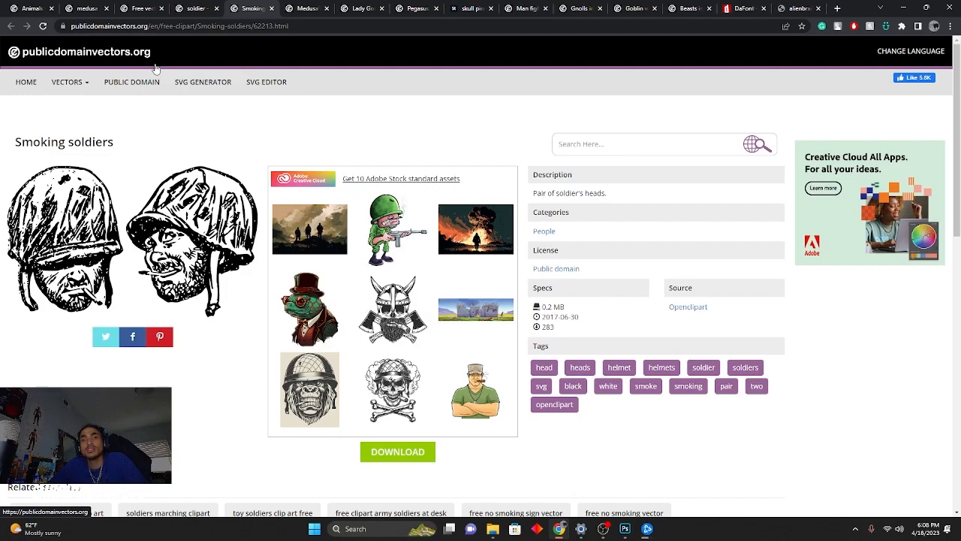
left_click(411, 451)
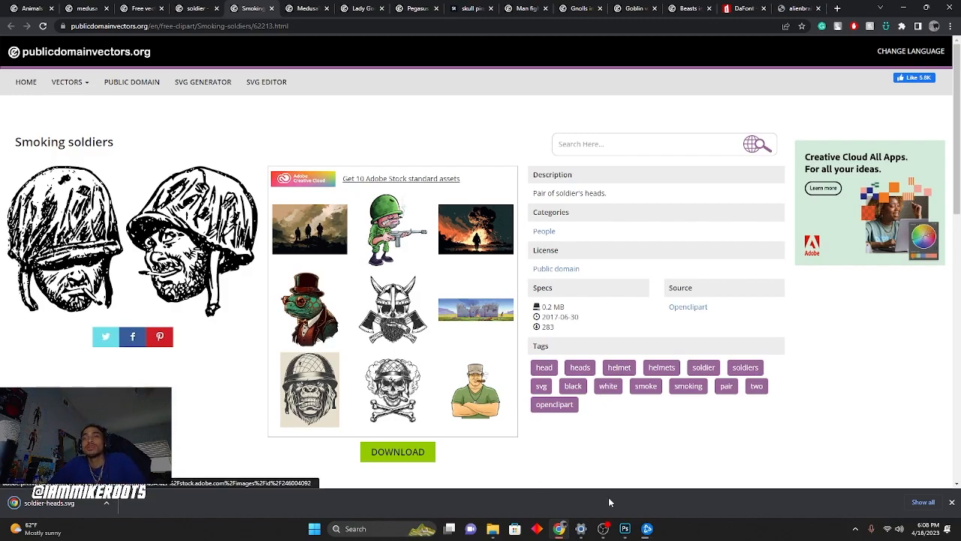
left_click(624, 529)
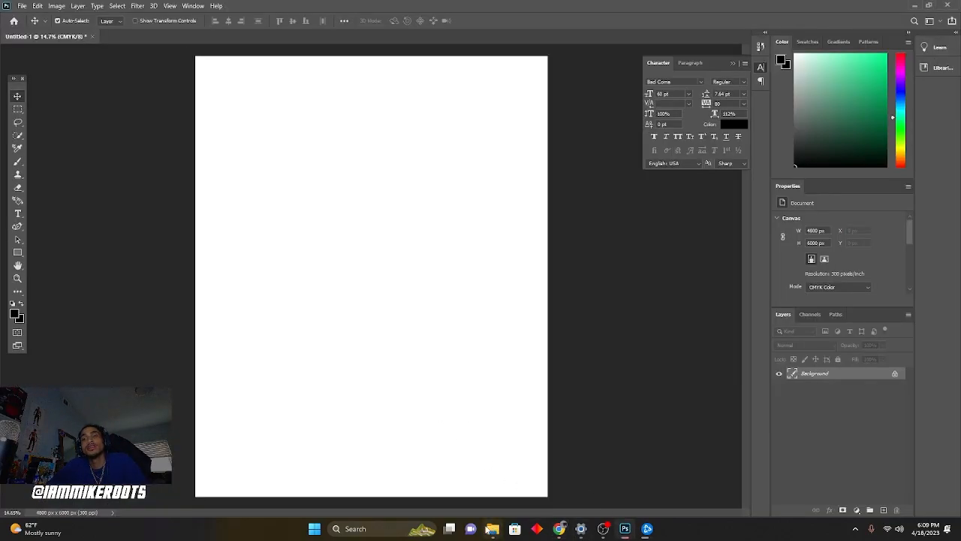
- Place soldier-heads.svg on the blank canvas and enlarge it to about 294%, nearly filling the page width
left_click(489, 530)
left_click_drag(246, 460, 312, 242)
left_click_drag(371, 242, 371, 153)
left_click_drag(412, 208, 403, 267)
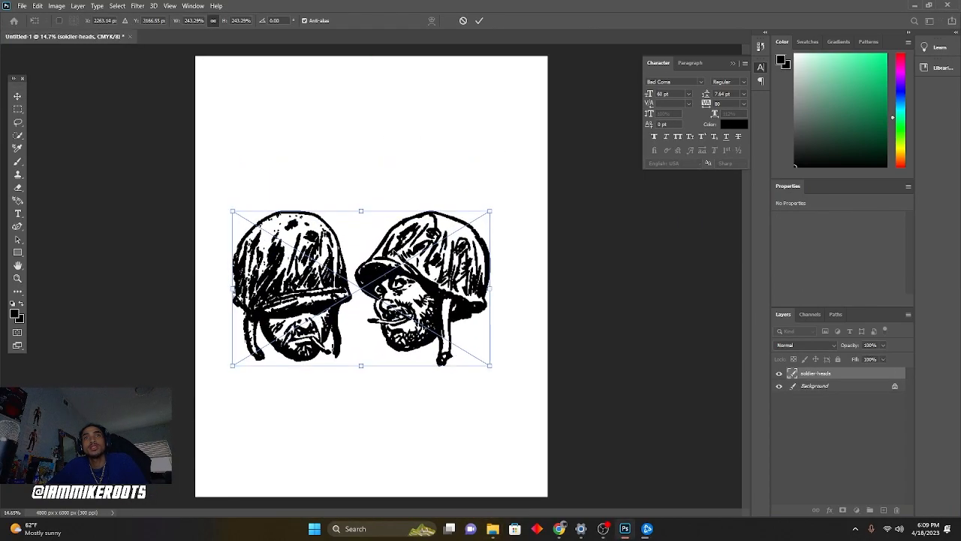
left_click_drag(361, 211, 378, 175)
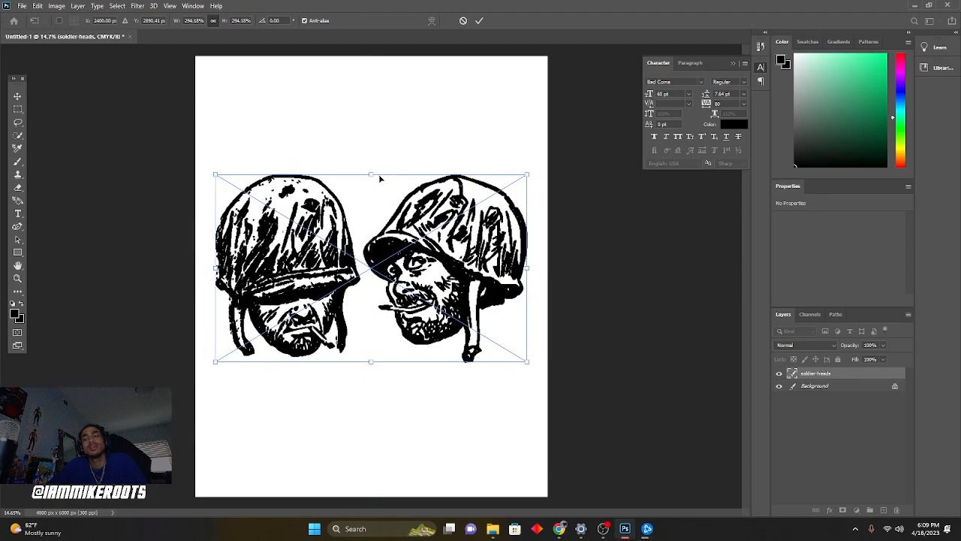
key("Return")
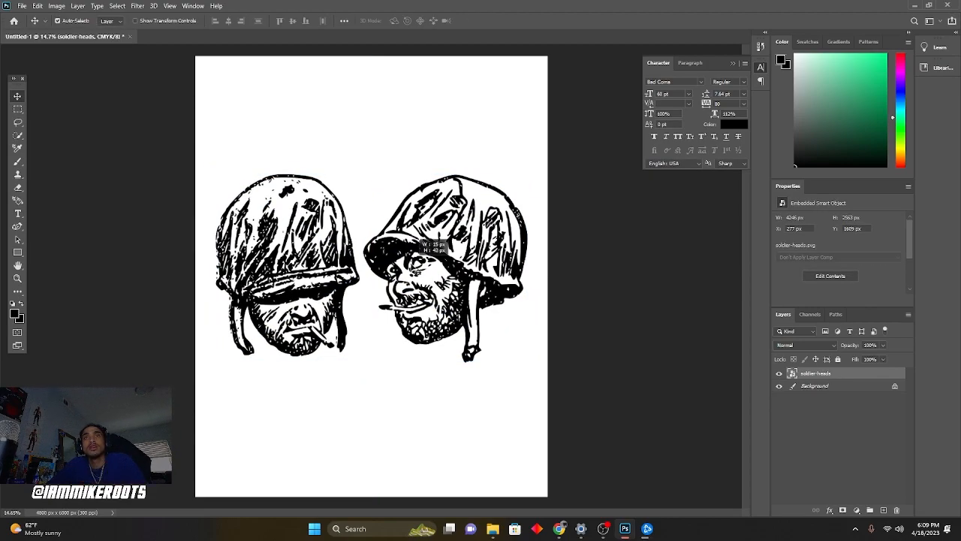
mouse_move(415, 242)
left_mouse_down()
mouse_move(422, 260)
mouse_move(415, 242)
left_mouse_up()
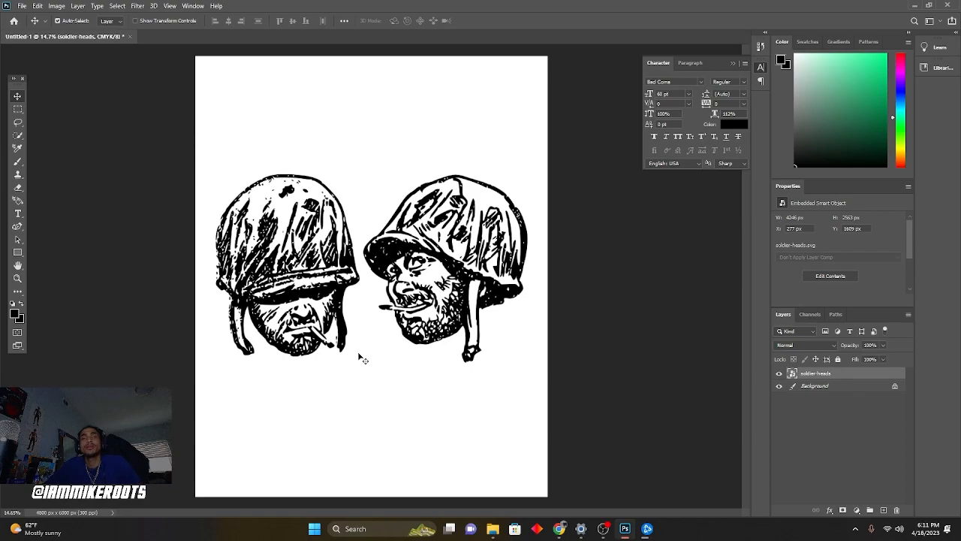
- Lasso the soldier head with the turned face, rasterize the soldier-heads layer, and copy the selected head to a new layer
key("l")
mouse_move(417, 155)
left_mouse_down()
mouse_move(511, 360)
mouse_move(539, 264)
mouse_move(496, 170)
mouse_move(417, 156)
left_mouse_up()
left_click(23, 100)
right_click(817, 374)
left_click(848, 268)
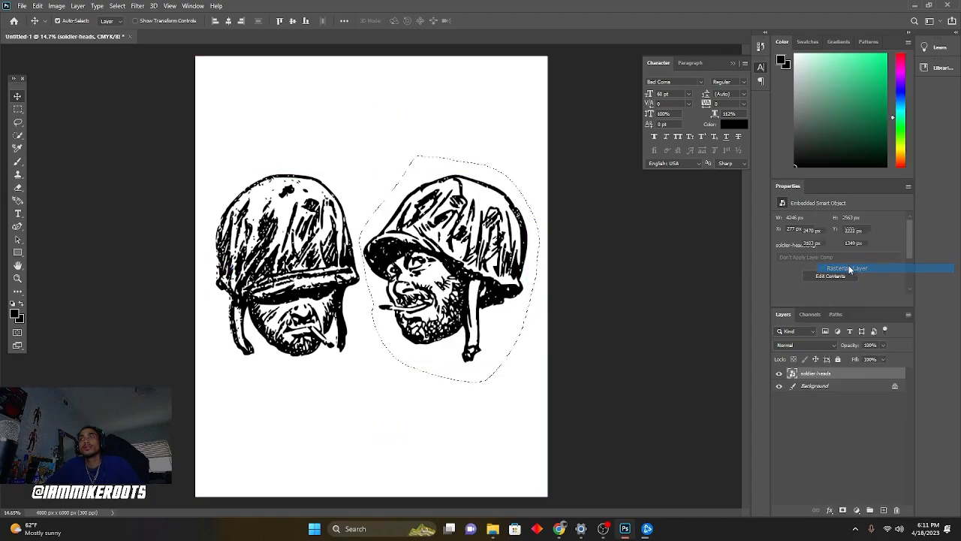
key("ctrl+j")
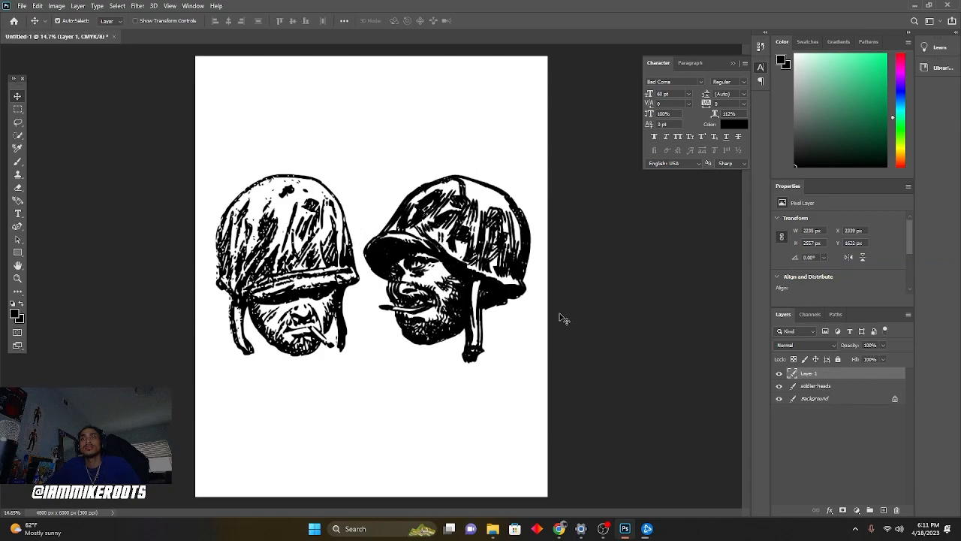
- Move the copied head below the original pair and delete the duplicate turned head from the soldier-heads layer, clearing the selection
left_click_drag(425, 246, 425, 154)
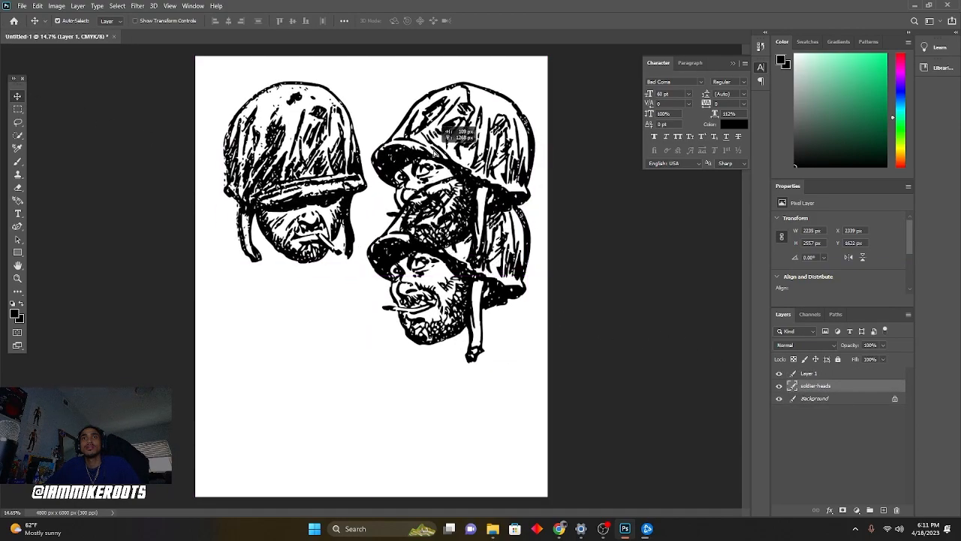
left_click_drag(487, 257, 467, 395)
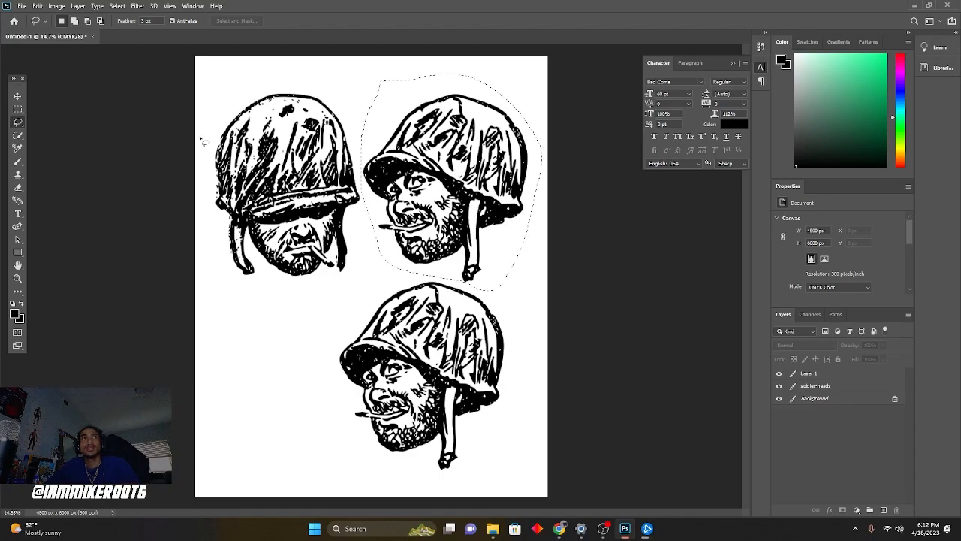
left_click(17, 97)
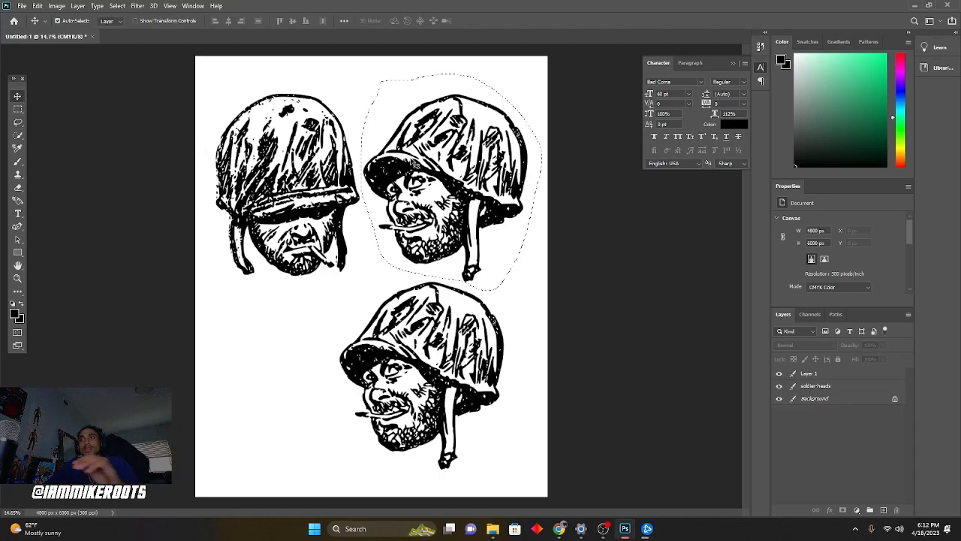
left_click(822, 386)
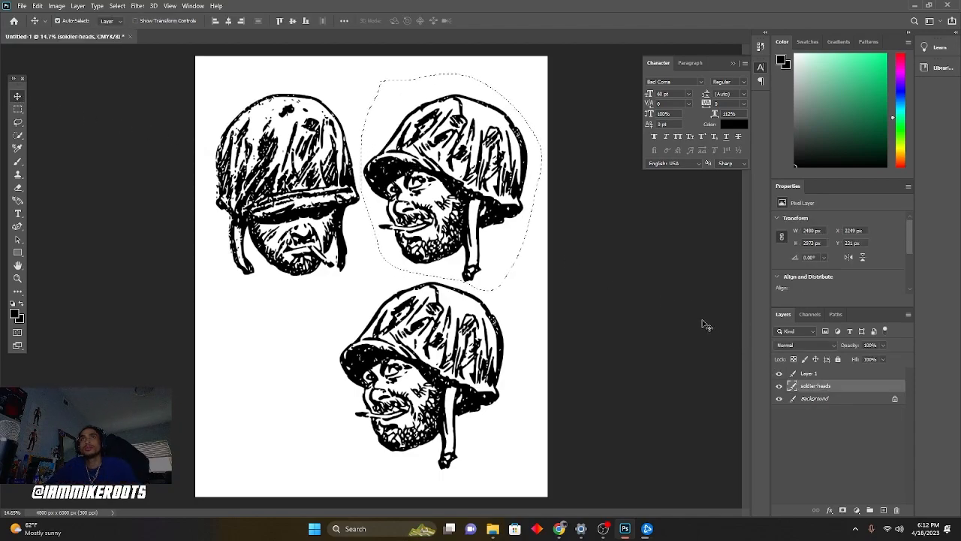
key("Delete")
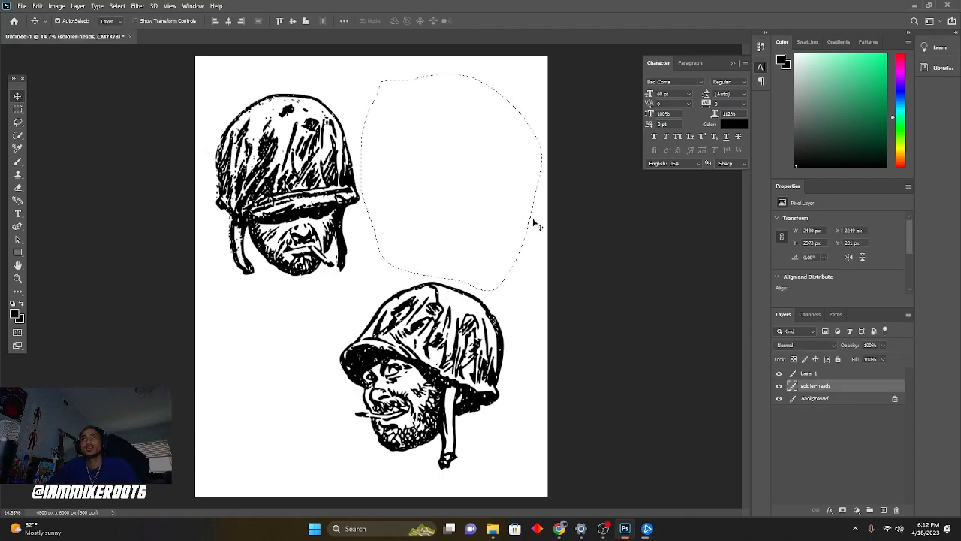
left_click(17, 109)
right_click(368, 163)
left_click(390, 163)
- Arrange the two heads diagonally, with the front-facing head upper right on the page and the turned head lower left
left_click(18, 97)
left_click_drag(373, 357, 400, 248)
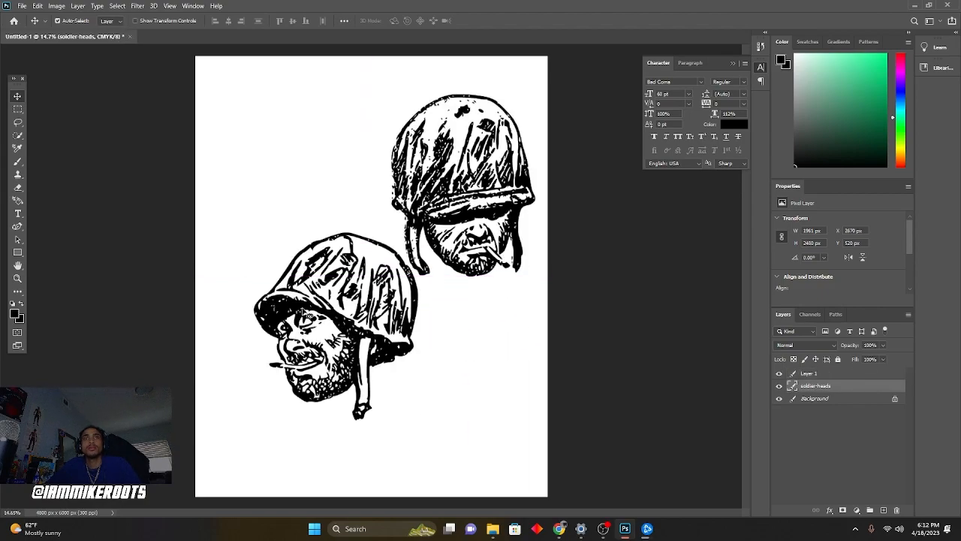
left_click_drag(237, 264, 242, 235)
left_click(447, 197)
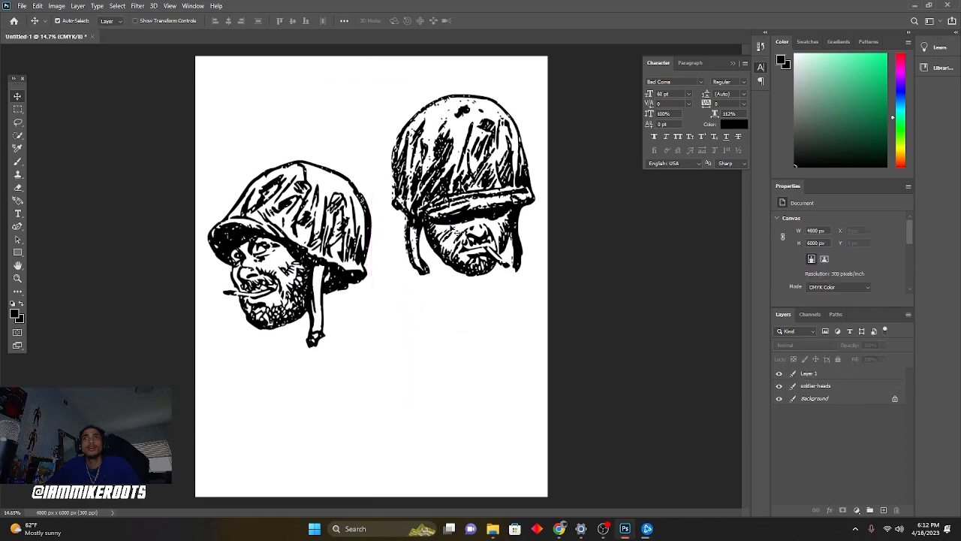
left_click_drag(447, 231, 447, 193)
left_click_drag(338, 271, 358, 309)
left_click_drag(451, 185, 443, 215)
left_click_drag(345, 305, 337, 320)
left_click_drag(445, 208, 437, 241)
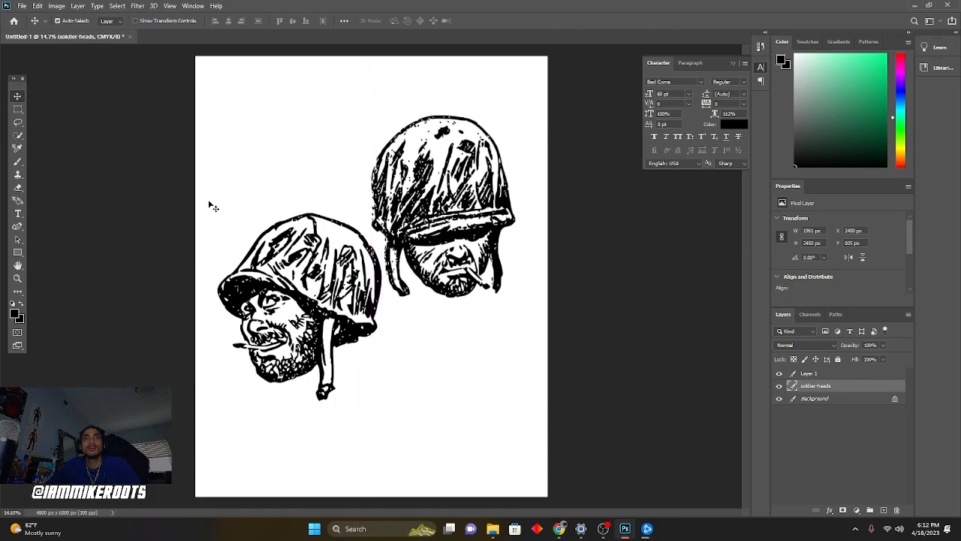
- Add noise to the front-facing soldier head with an amount of 162.45% and Uniform distribution
left_click(137, 6)
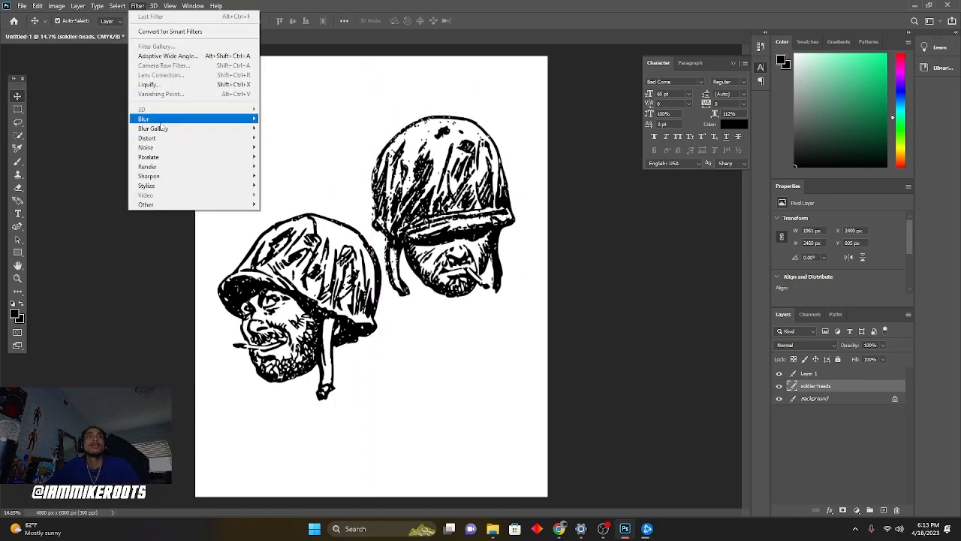
mouse_move(163, 153)
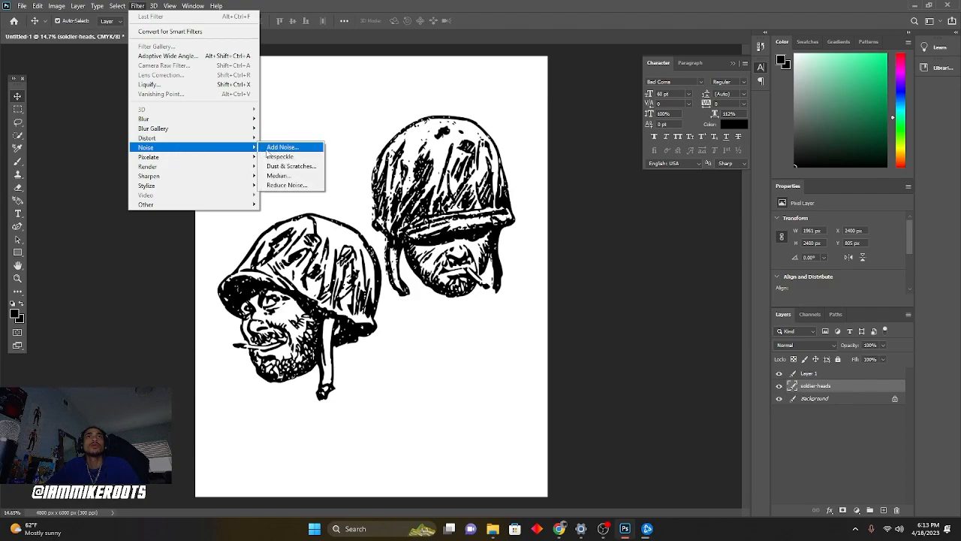
left_click(278, 147)
left_click_drag(464, 80, 633, 80)
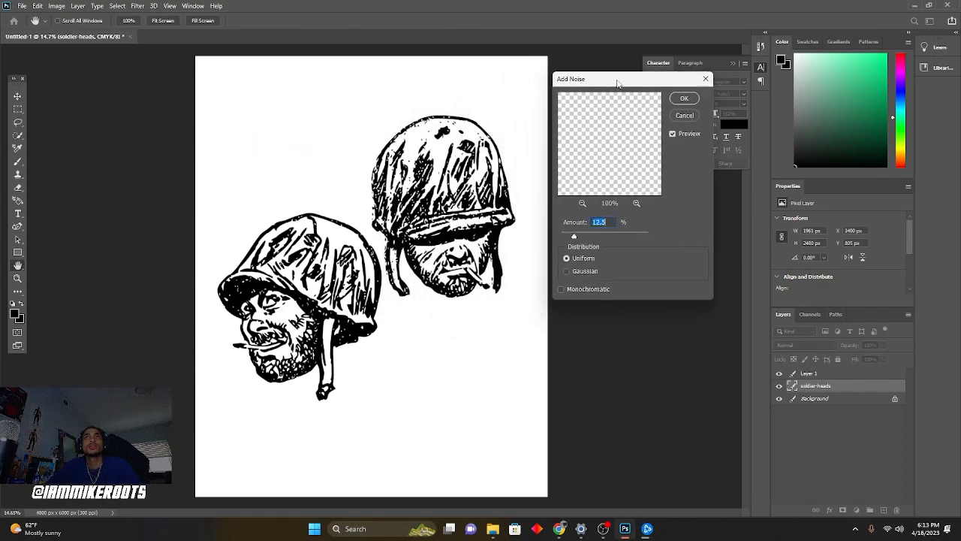
left_click_drag(576, 237, 630, 238)
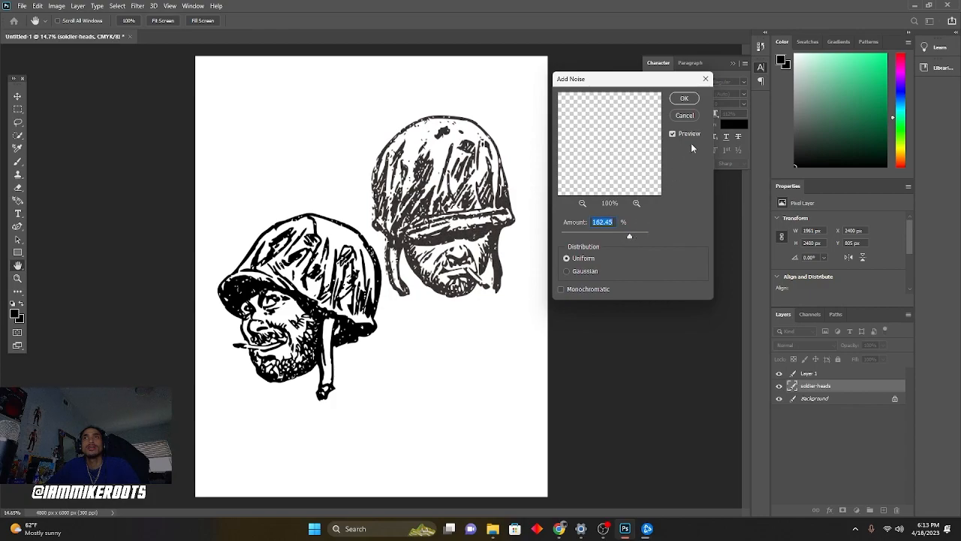
left_click(684, 99)
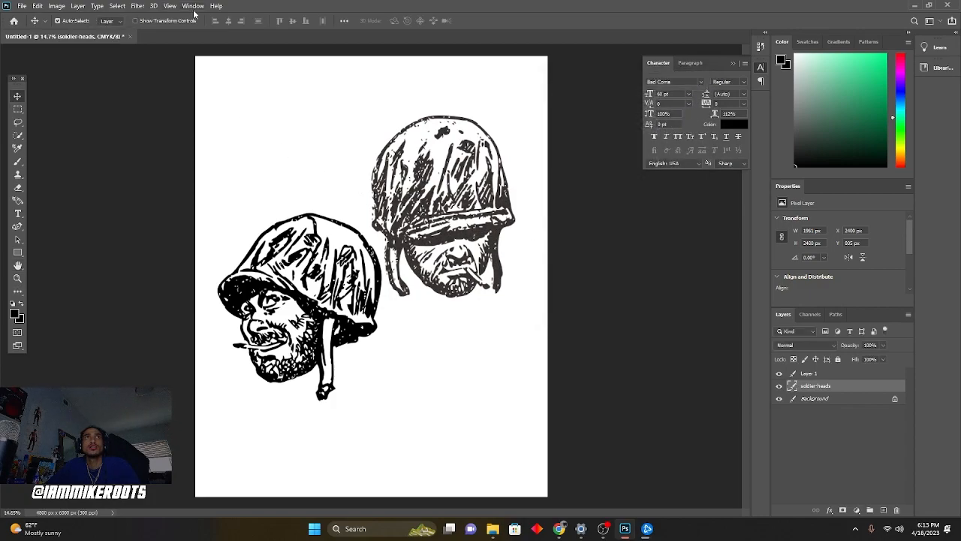
- Reapply the same Add Noise filter to the turned soldier head on Layer 1 and check the texture on both heads
left_click(306, 305)
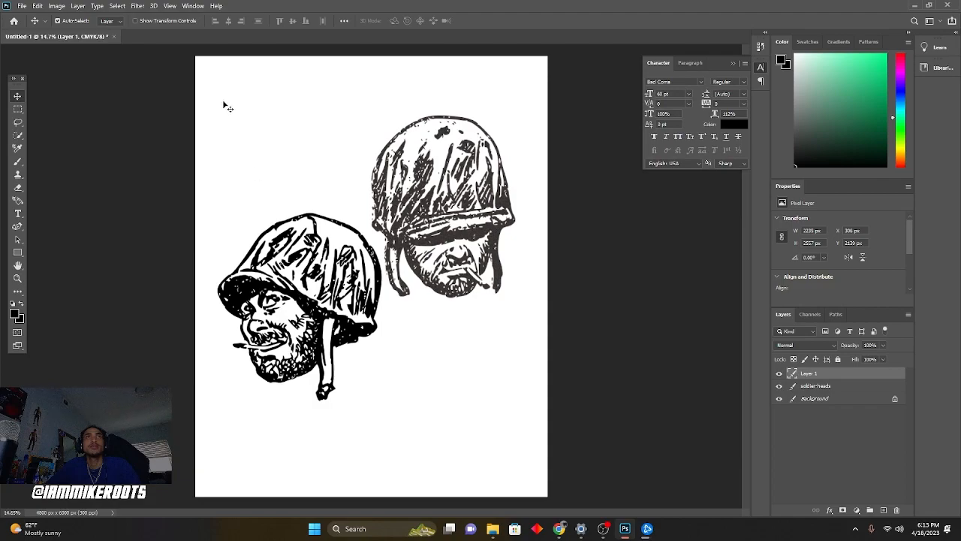
left_click(138, 6)
left_click(154, 16)
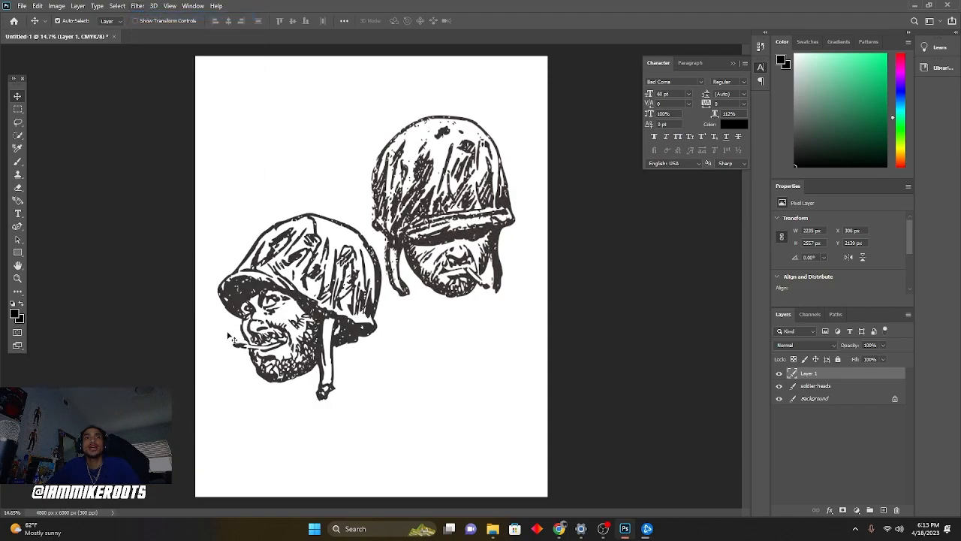
scroll(449, 271, "up", 2)
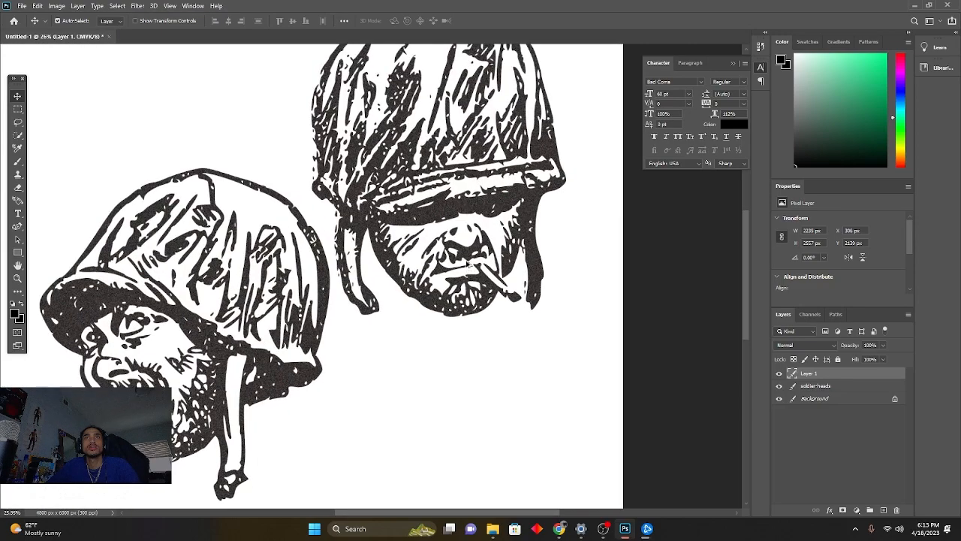
scroll(451, 275, "down", 2)
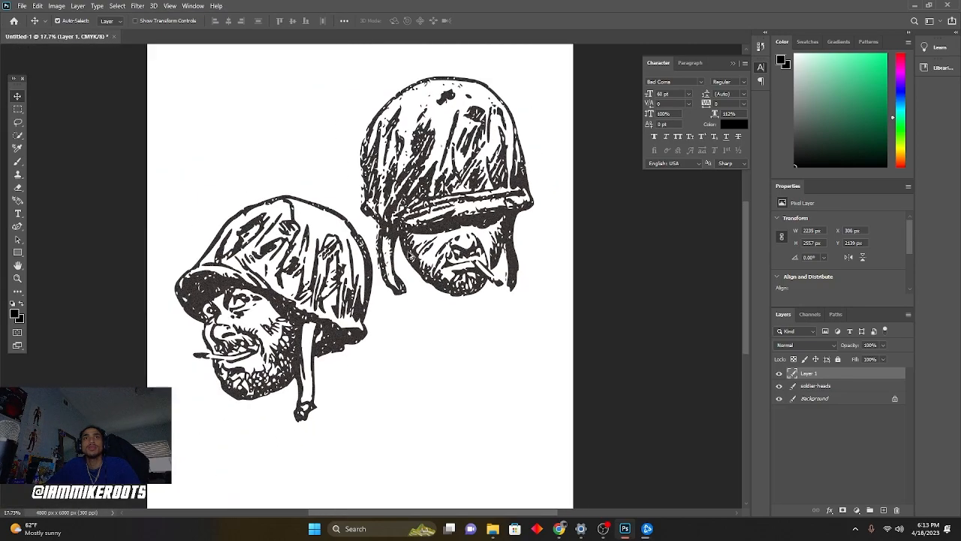
- Apply a Spherize distortion in Normal mode to the front-facing soldier head and reposition it in the page's upper right
left_click(291, 220)
left_click(138, 6)
left_click(137, 6)
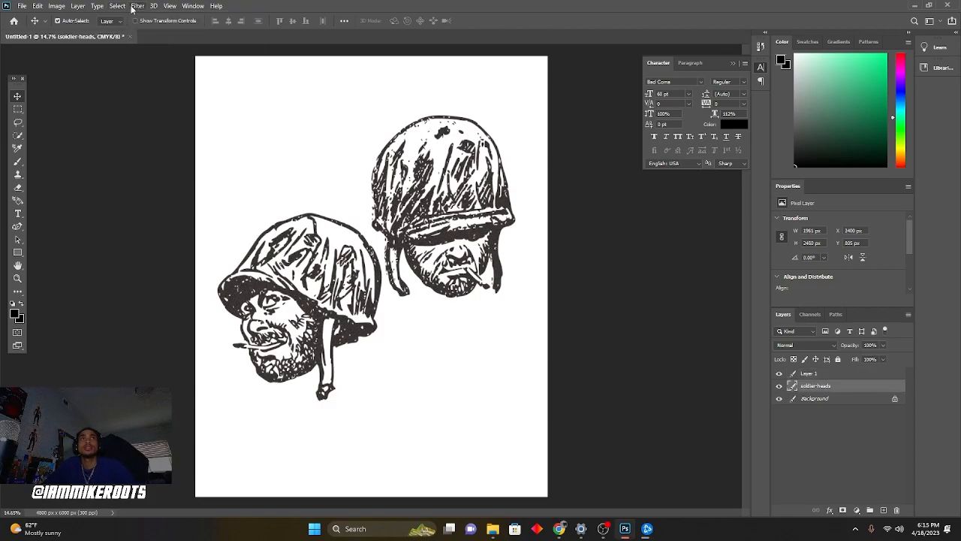
left_click(134, 6)
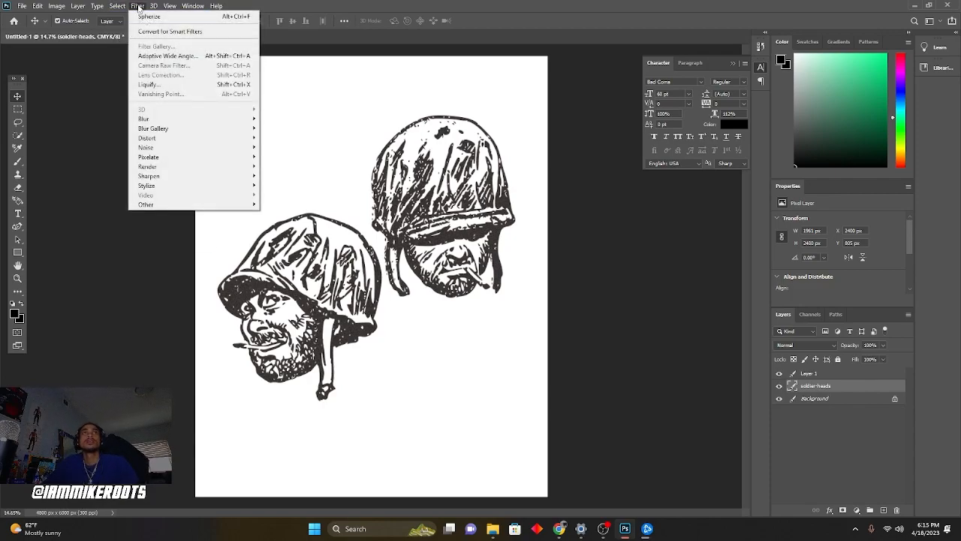
mouse_move(218, 138)
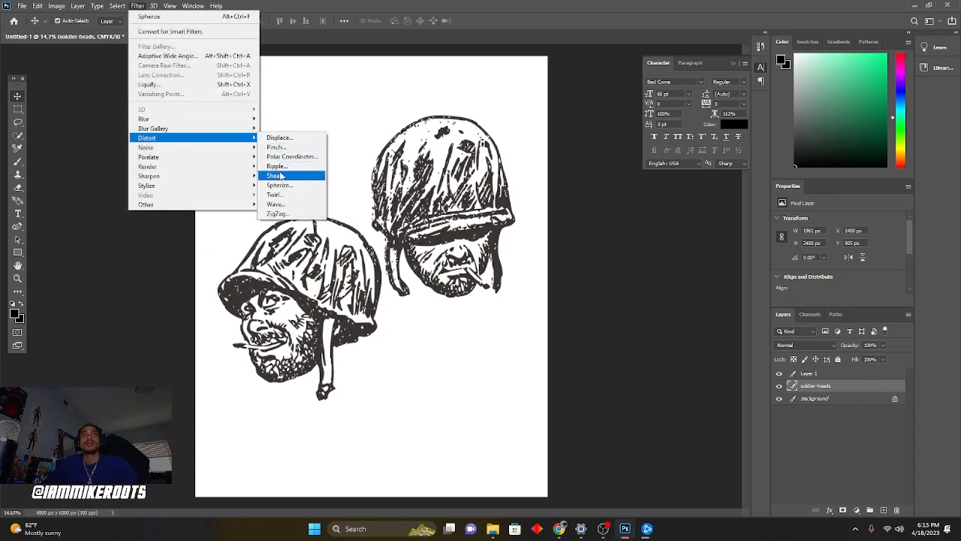
left_click(280, 185)
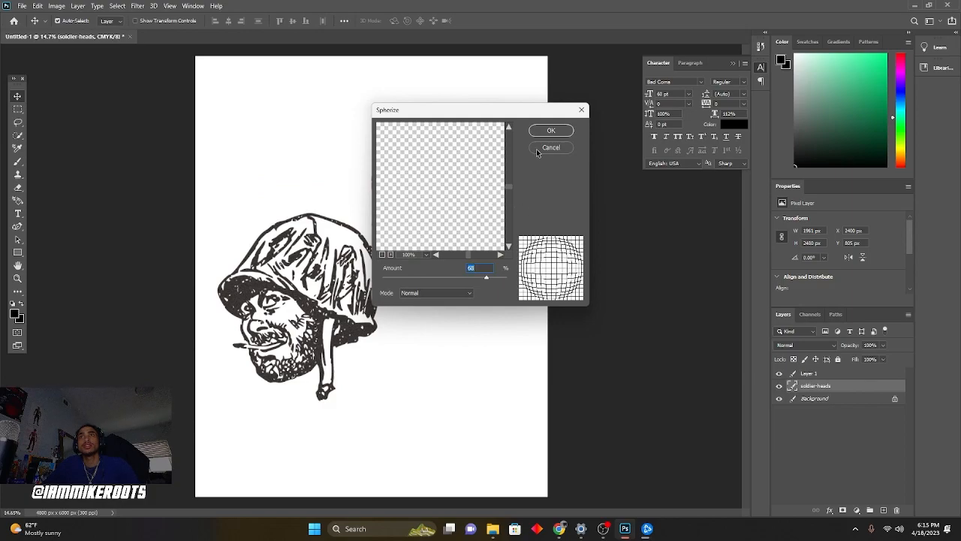
left_click(384, 254)
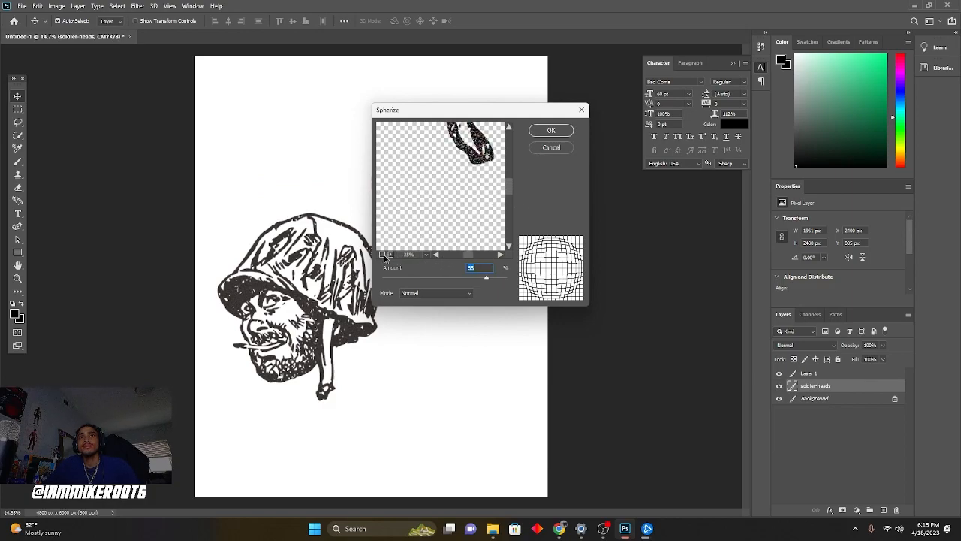
left_click(384, 255)
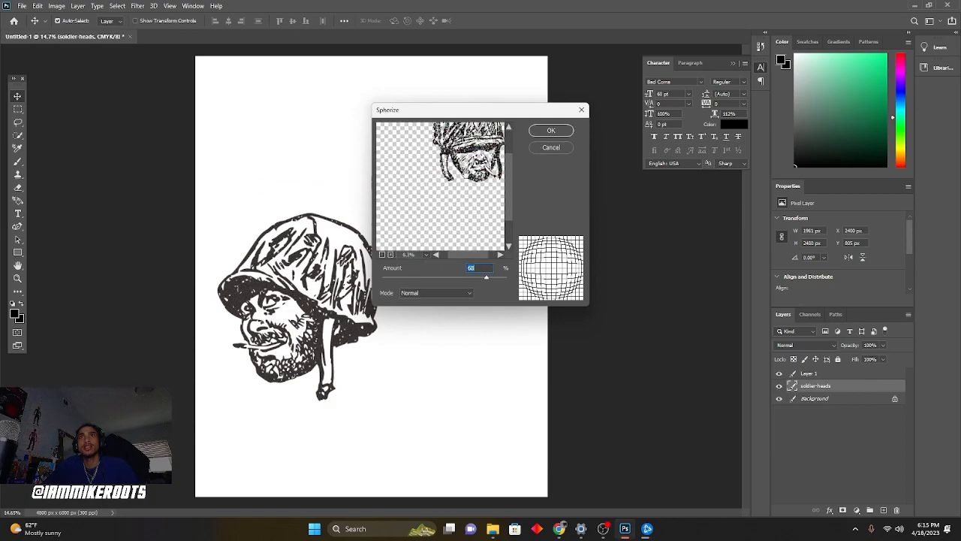
left_click_drag(466, 175, 440, 206)
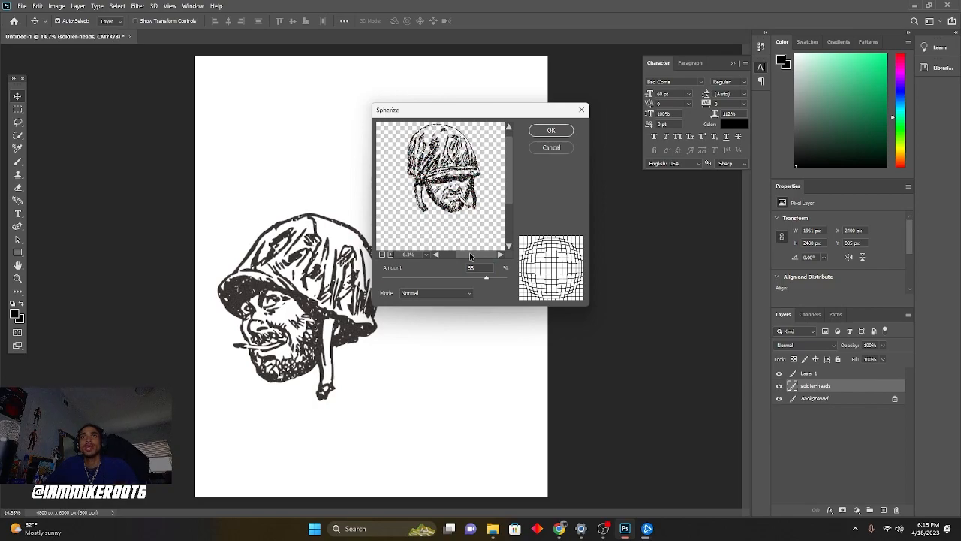
mouse_move(480, 276)
left_mouse_down()
mouse_move(518, 278)
mouse_move(497, 278)
left_mouse_up()
left_click(545, 133)
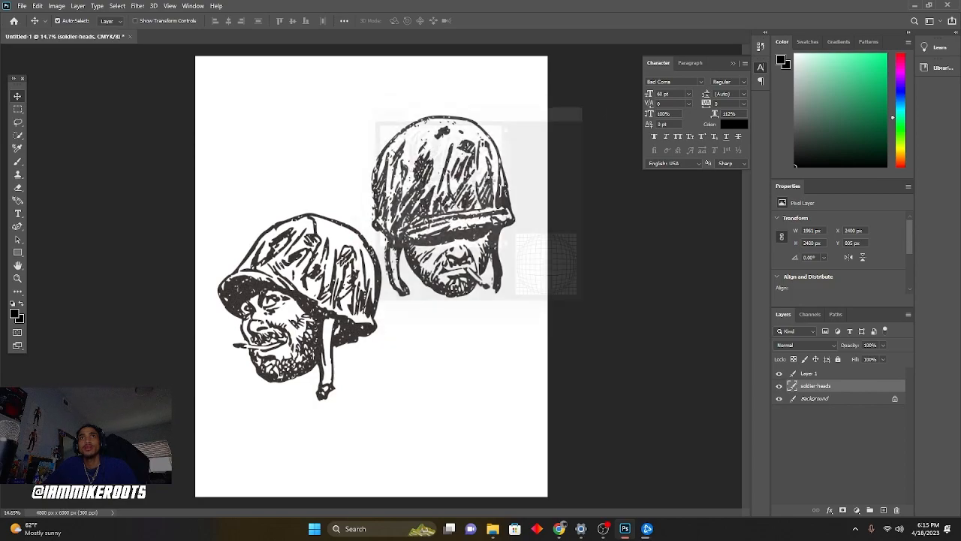
left_click_drag(482, 207, 460, 208)
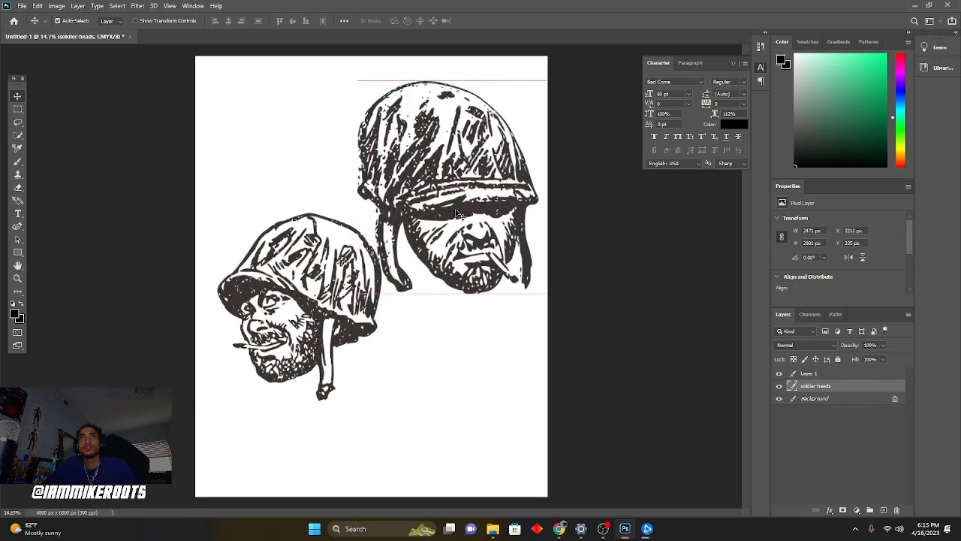
- Try reapplying the last Spherize filter to the turned soldier head and repositioning the distorted result on the page
left_click_drag(290, 308, 285, 318)
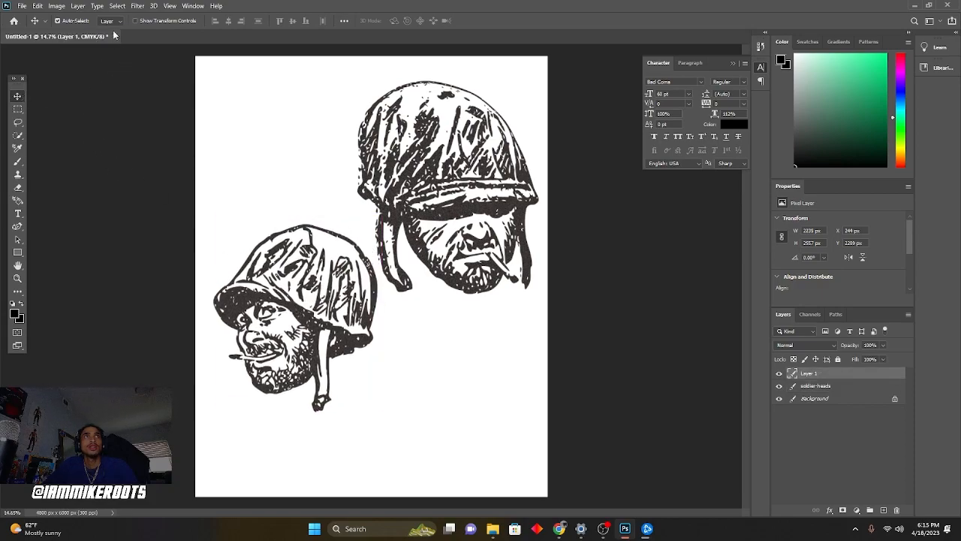
left_click(138, 7)
left_click(151, 17)
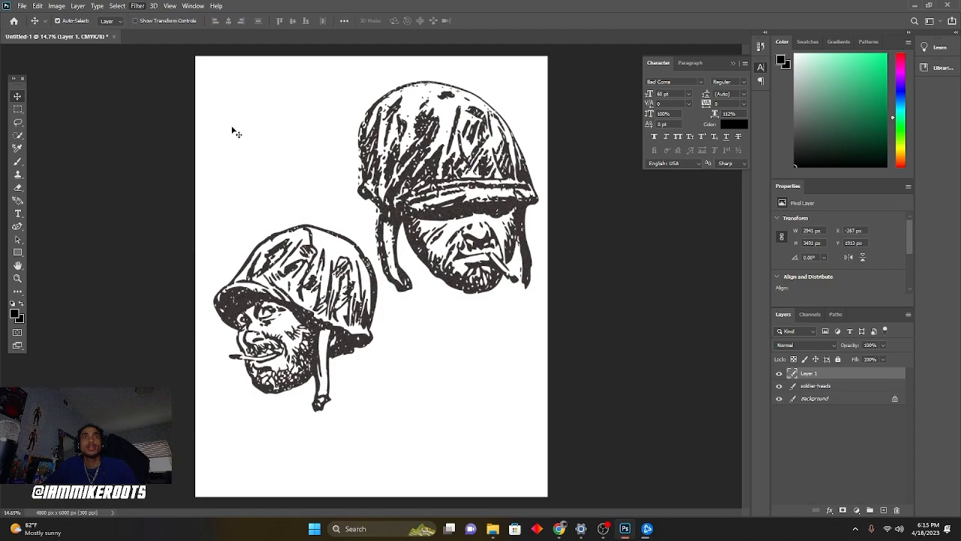
left_click_drag(324, 327, 343, 340)
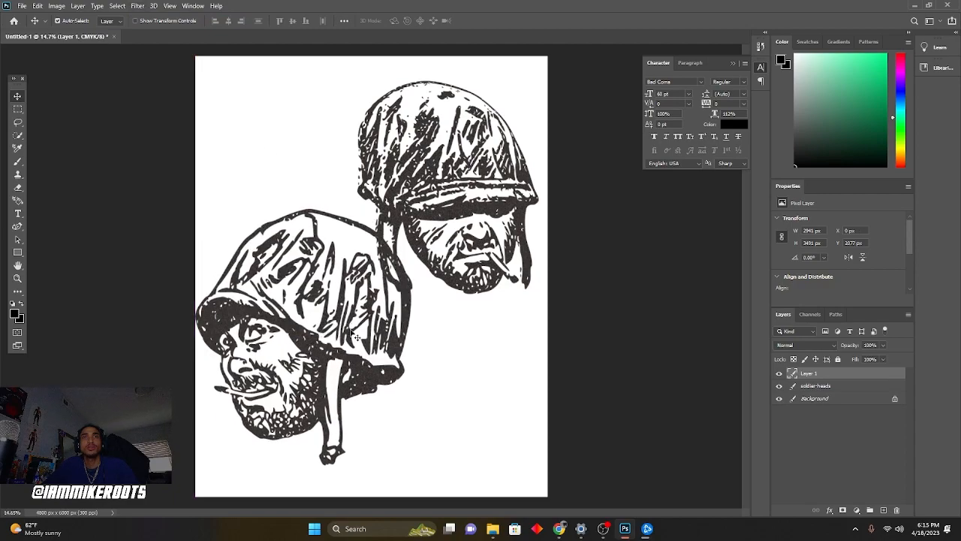
key("ctrl+z")
key("ctrl+z")
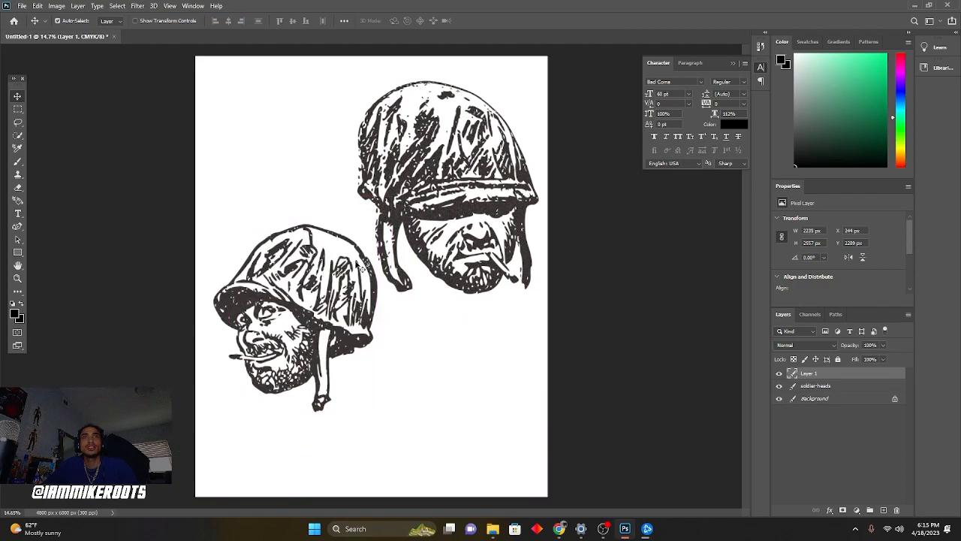
- Apply a Spherize distortion of -21% in Normal mode to the turned soldier head on Layer 1
left_click(137, 6)
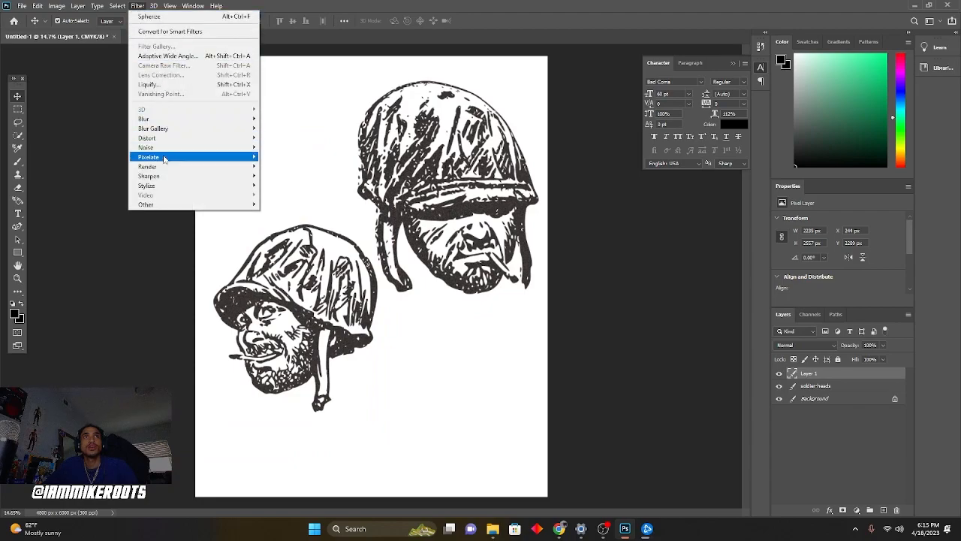
mouse_move(162, 139)
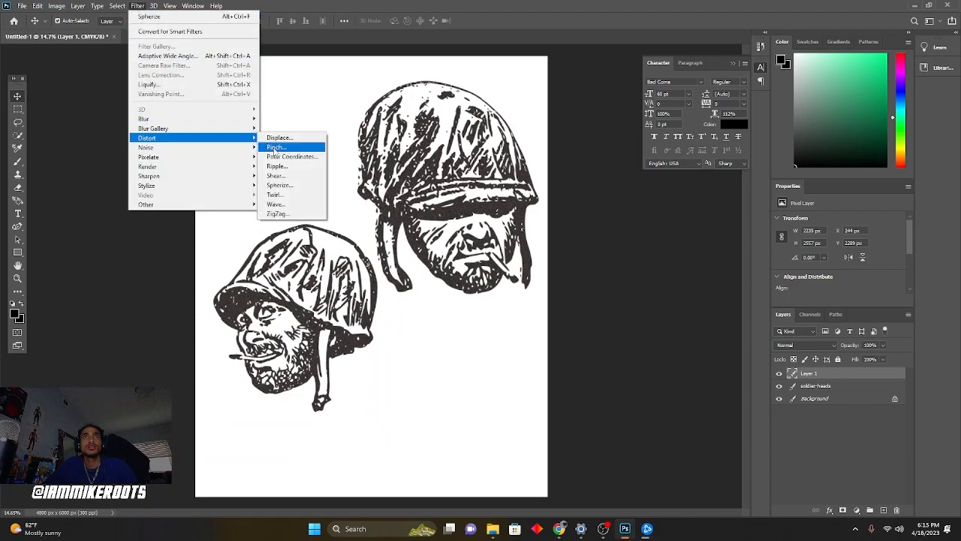
left_click(283, 187)
left_click(382, 255)
left_click(383, 256)
left_click(382, 255)
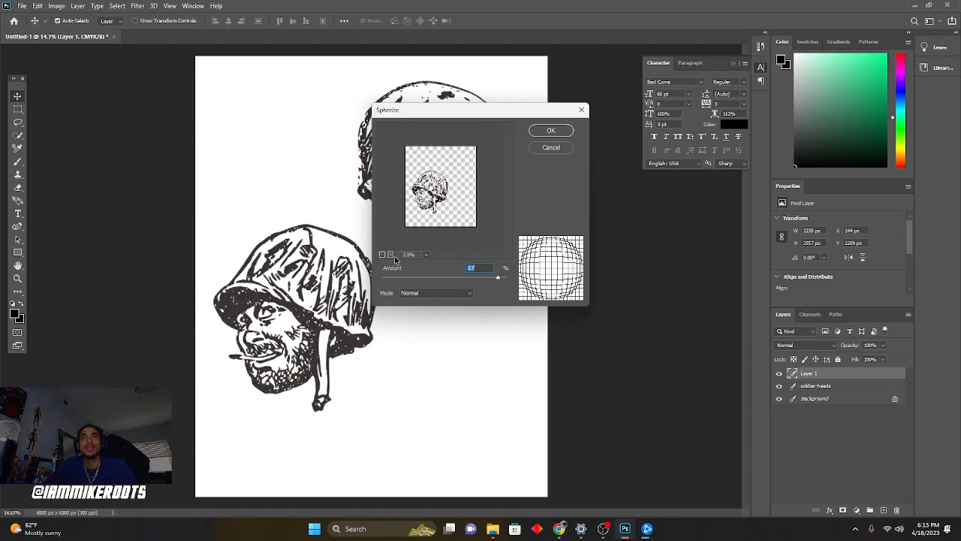
left_click(391, 255)
left_click(390, 254)
left_click(391, 255)
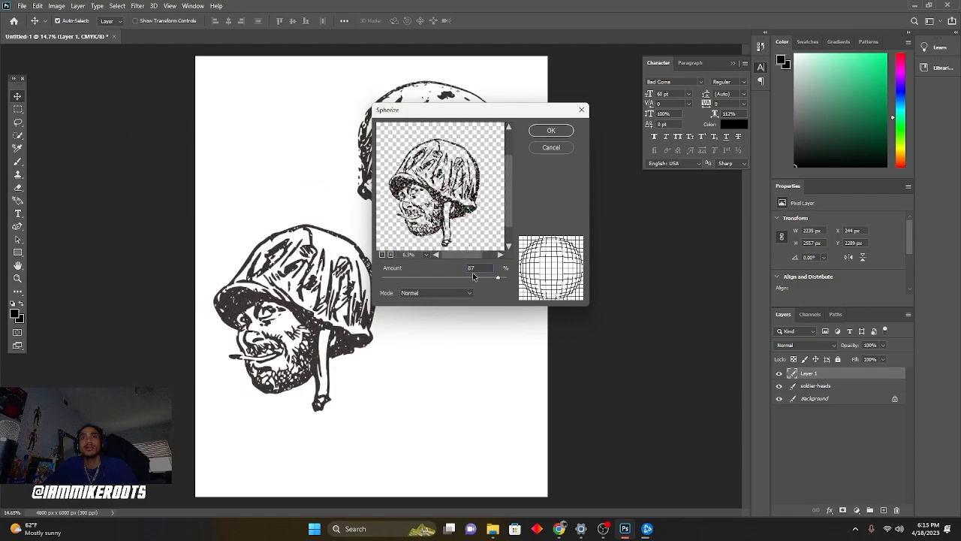
left_click_drag(497, 279, 425, 275)
left_click_drag(425, 275, 431, 275)
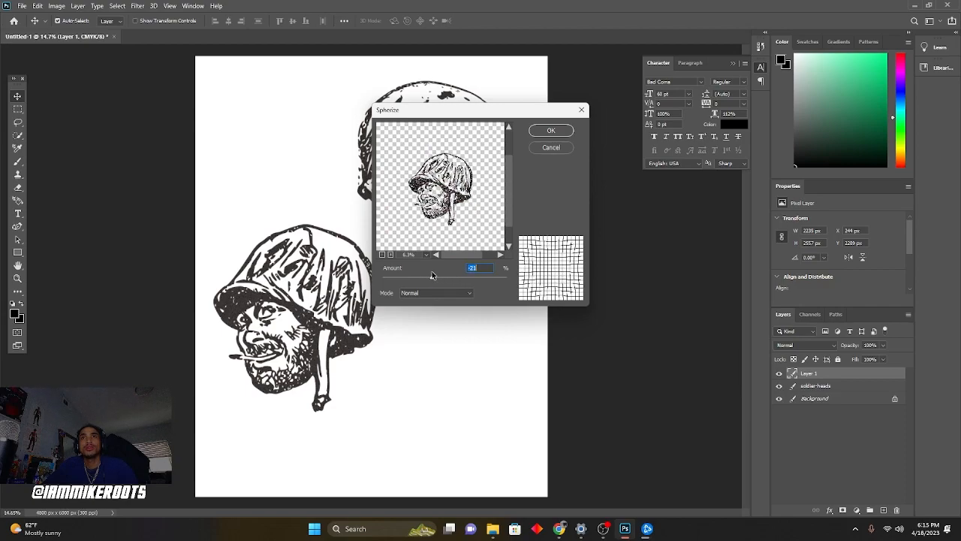
left_click(550, 131)
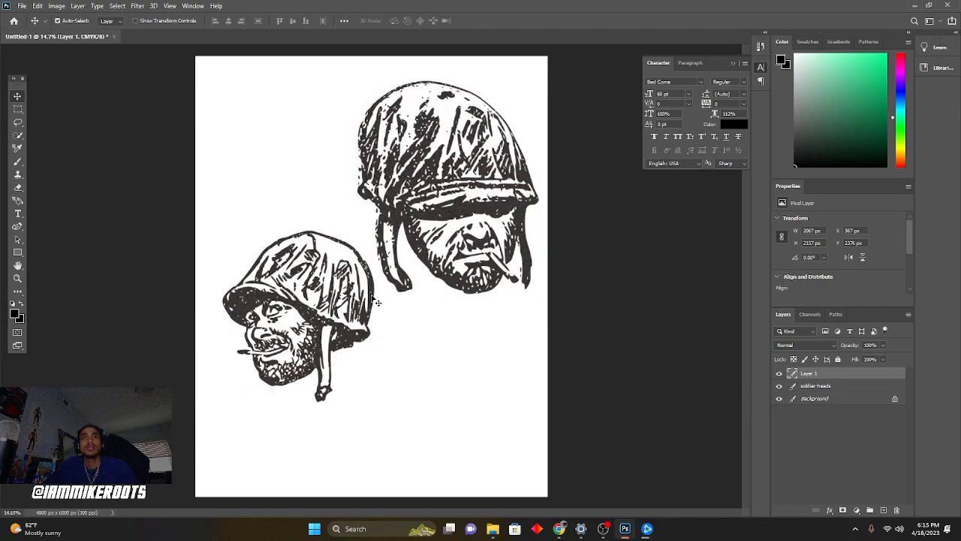
- Undo the turned soldier head's last move and its Spherize distortion
mouse_move(325, 320)
left_mouse_down()
mouse_move(331, 331)
mouse_move(322, 323)
left_mouse_up()
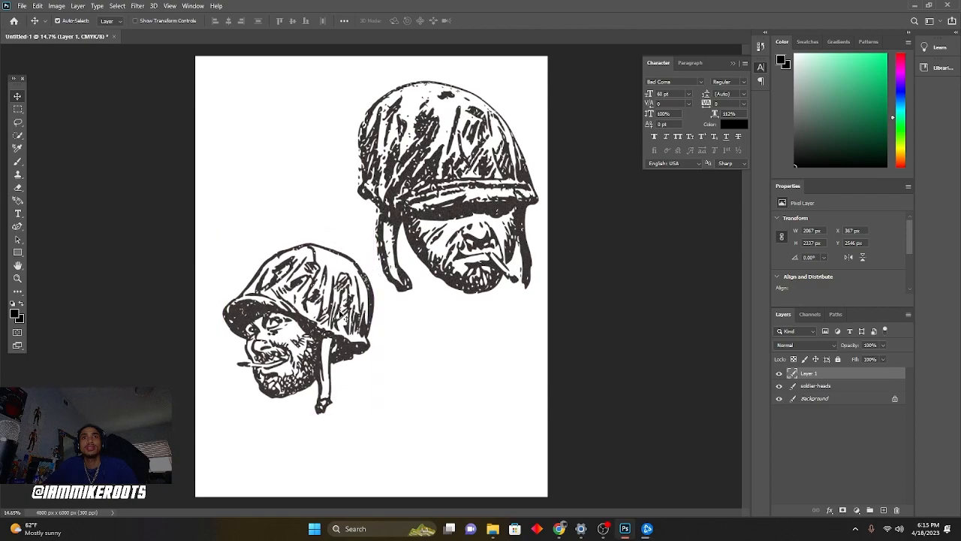
key("ctrl+z")
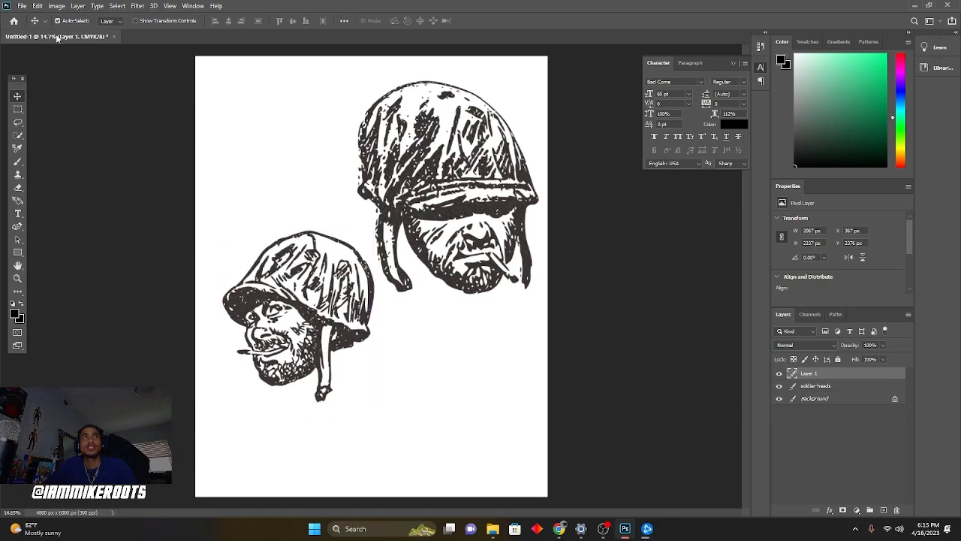
key("ctrl+z")
- Preview the Spherize distortion on the turned soldier head in Horizontal Only and Vertical Only modes
left_click(118, 7)
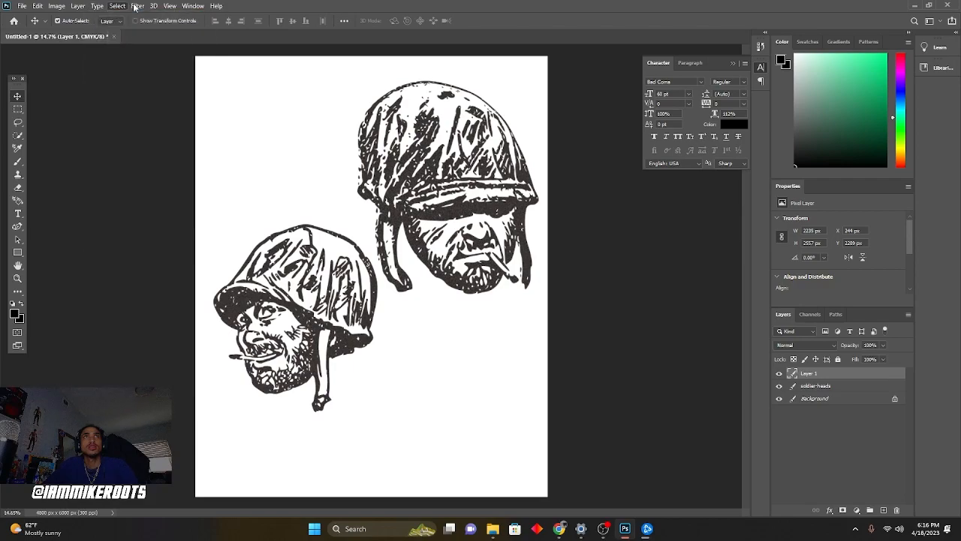
mouse_move(136, 8)
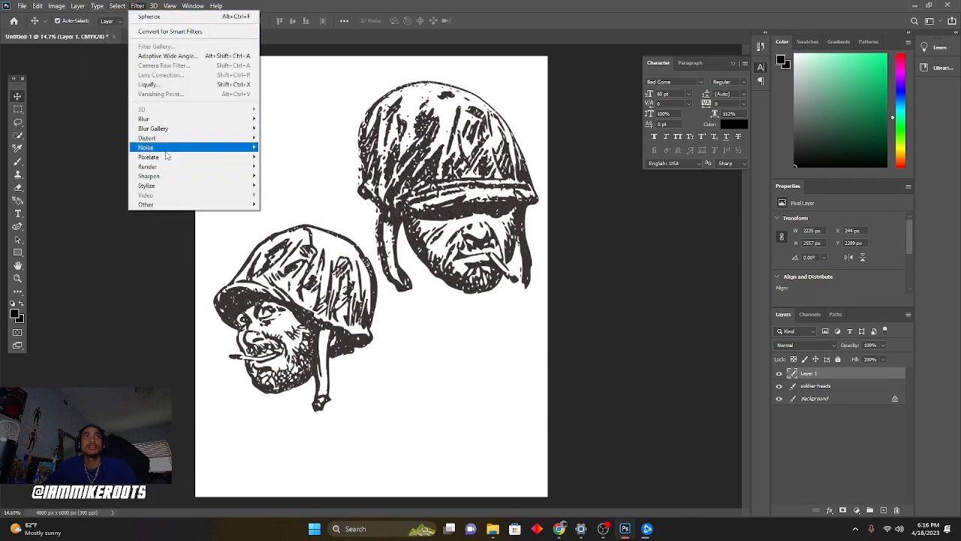
mouse_move(168, 161)
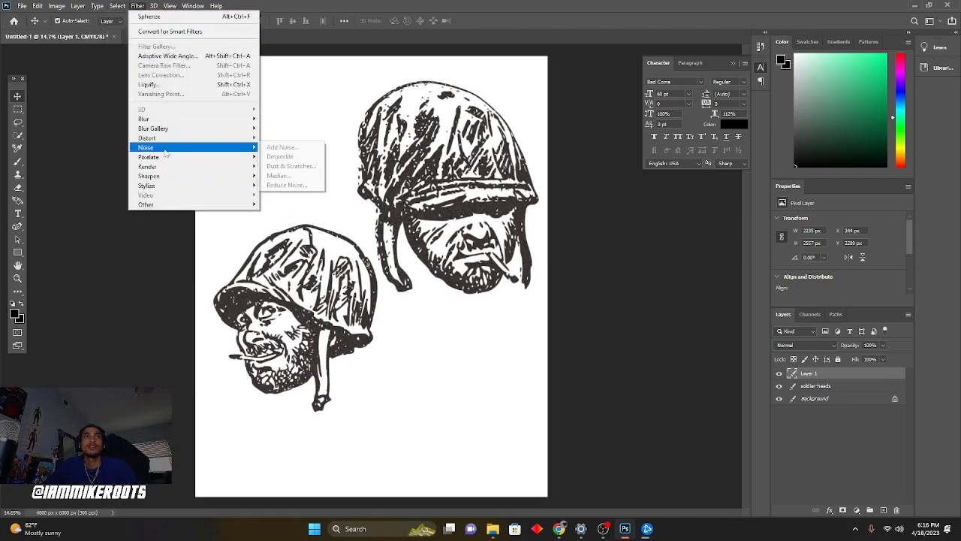
mouse_move(167, 139)
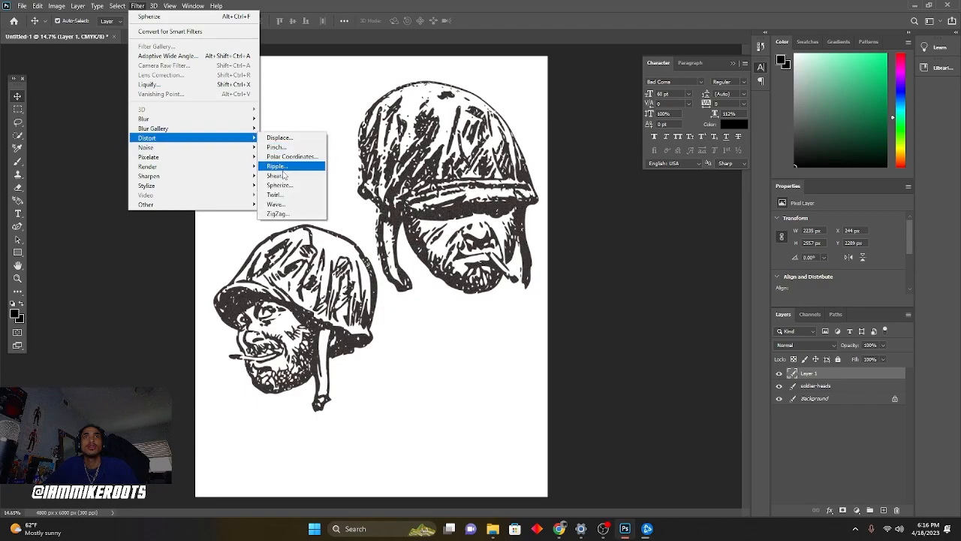
left_click(279, 185)
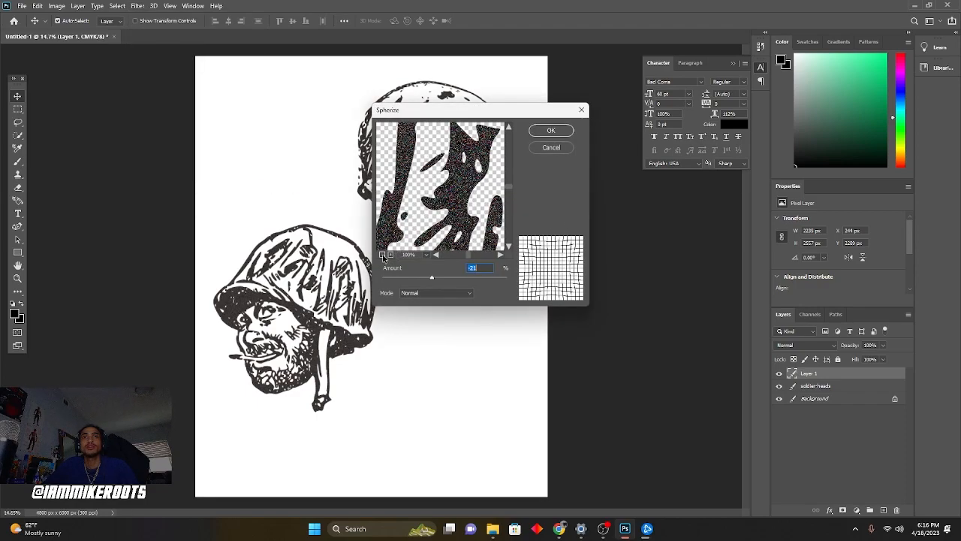
left_click(383, 255)
left_click(383, 255)
left_click(383, 255)
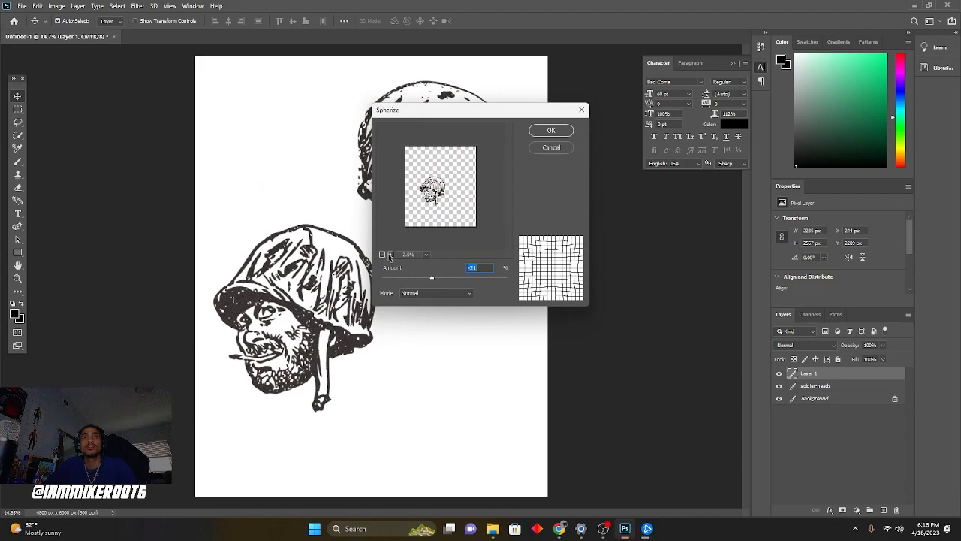
left_click(390, 255)
left_click(390, 255)
left_click(383, 256)
left_click(410, 293)
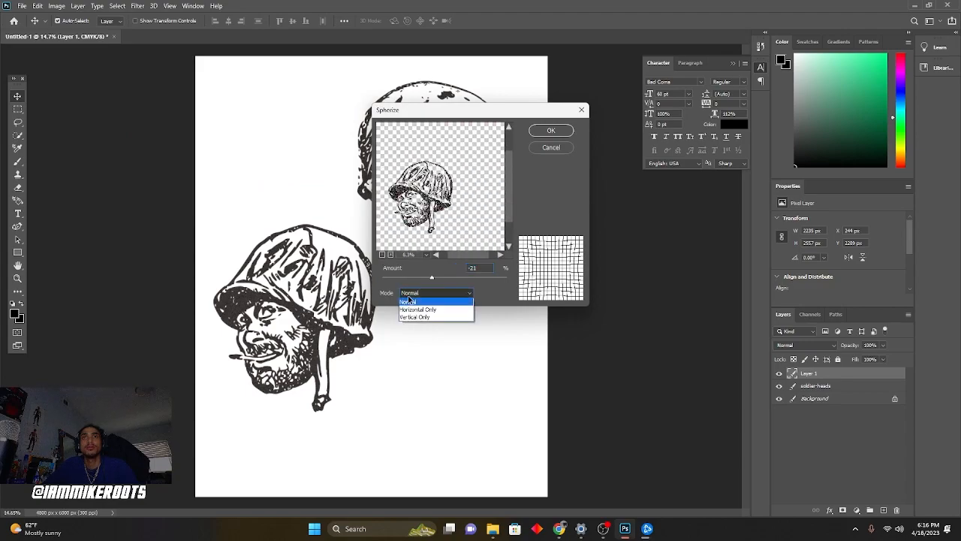
left_click(414, 308)
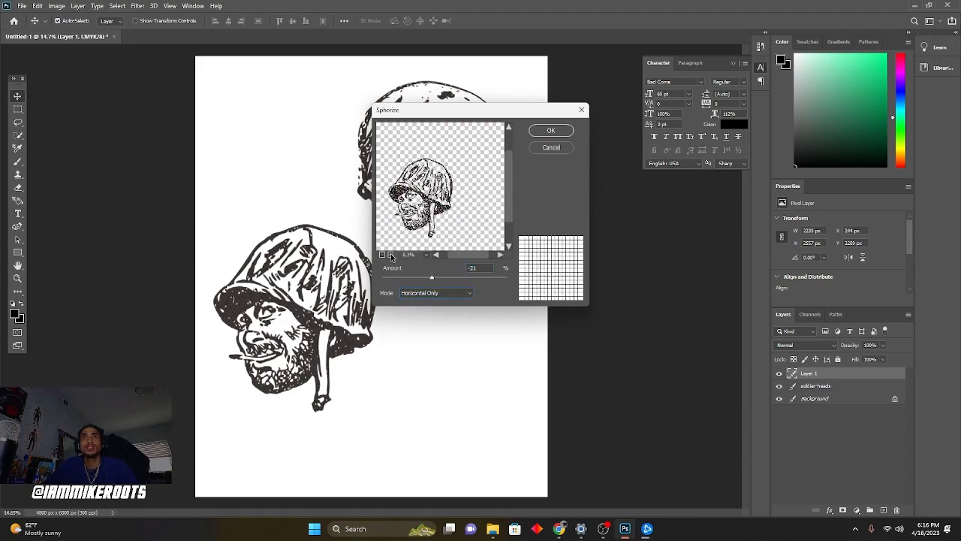
left_click(413, 292)
left_click(419, 318)
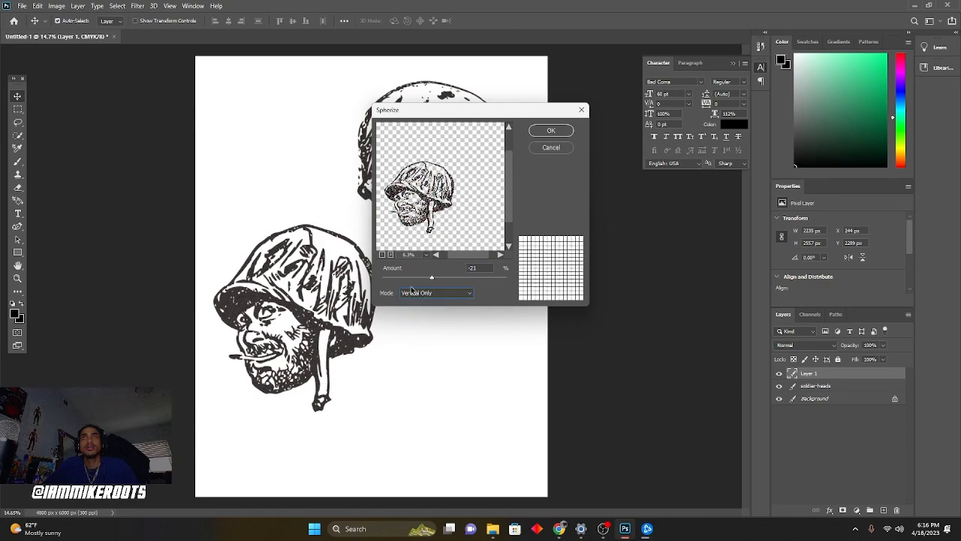
left_click(408, 293)
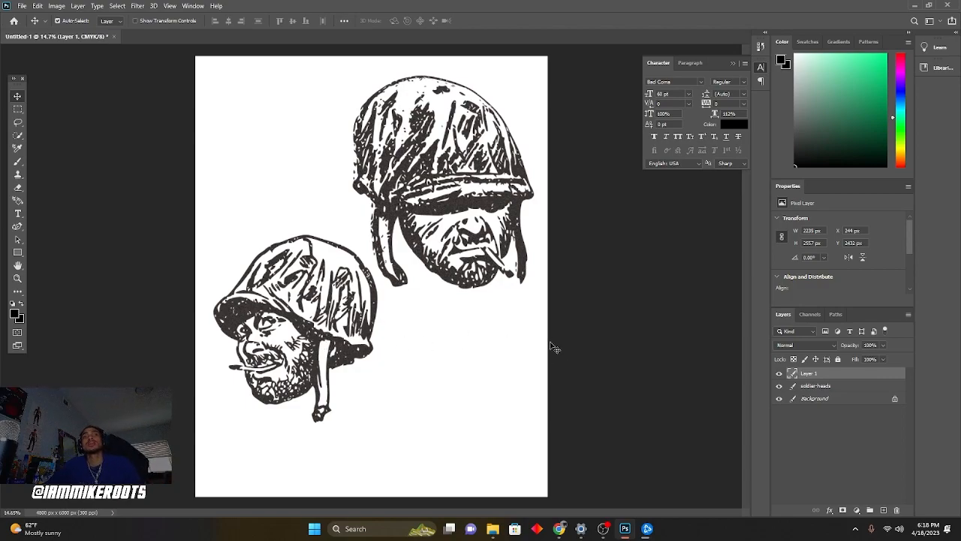
- Add an Outer Glow layer style to the turned soldier head on Layer 1 and set its color to red e53535
double_click(794, 374)
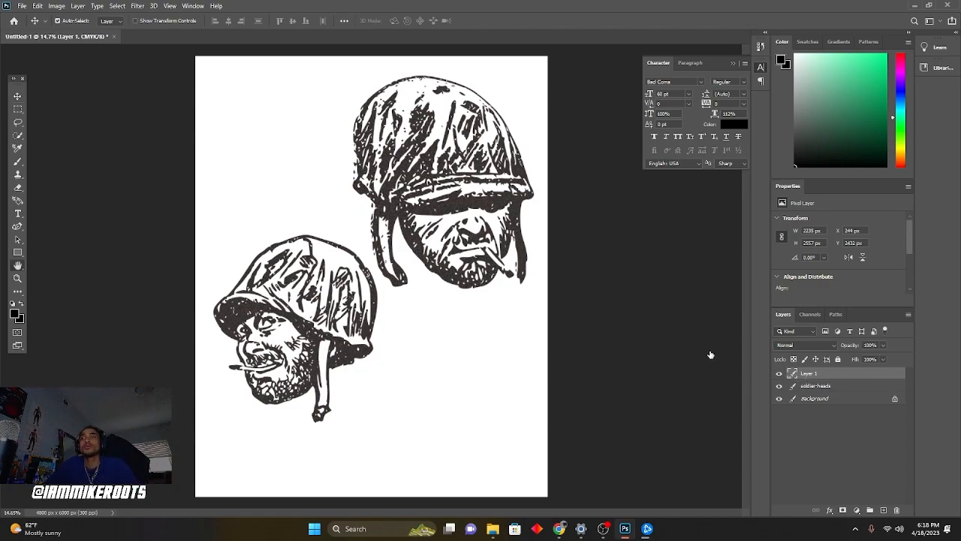
left_click(574, 249)
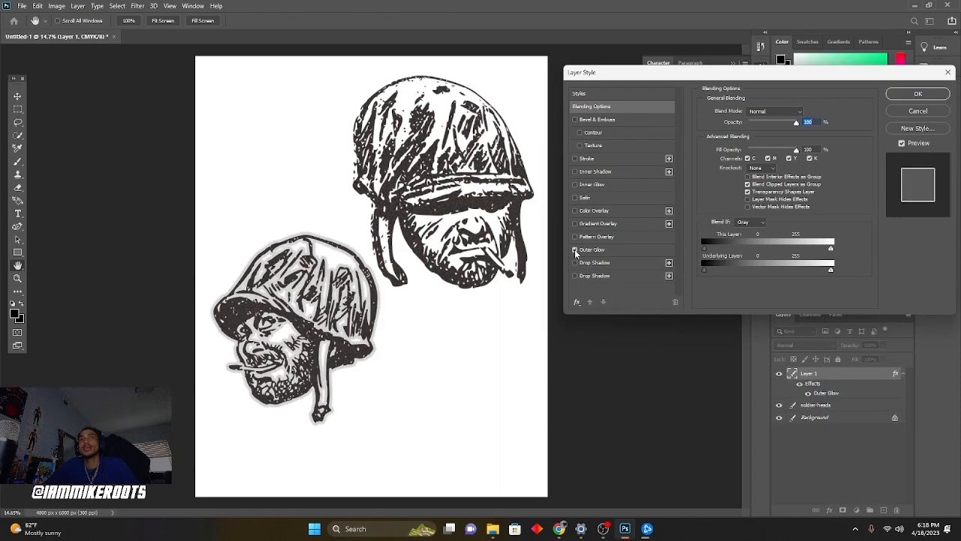
left_click(732, 146)
left_click_drag(655, 144, 753, 93)
left_click_drag(698, 126, 708, 94)
left_click(712, 100)
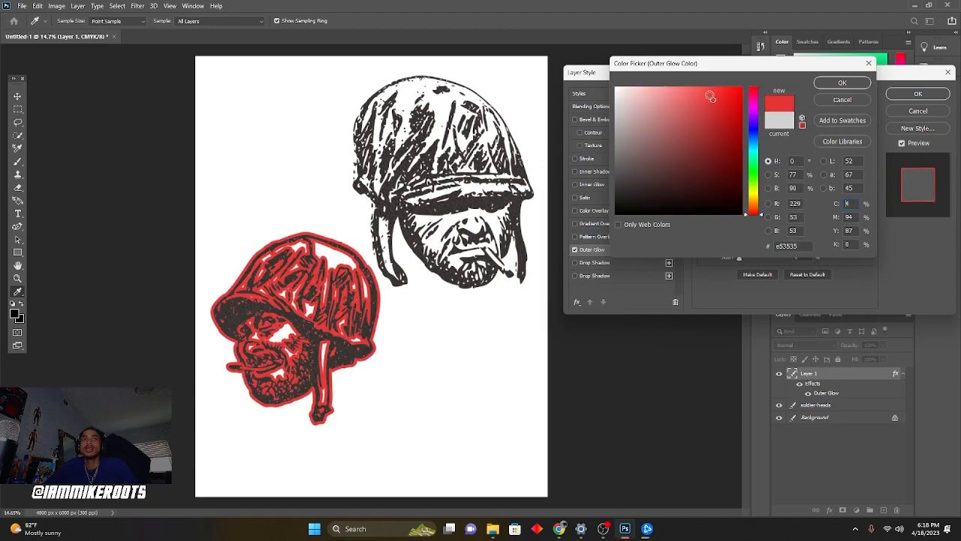
left_click(841, 83)
- Tighten the turned head's Outer Glow into a thin outline with 100% opacity and 100% spread, and apply it
mouse_move(787, 123)
left_mouse_down()
mouse_move(766, 125)
mouse_move(788, 124)
left_mouse_up()
left_click_drag(787, 189, 745, 200)
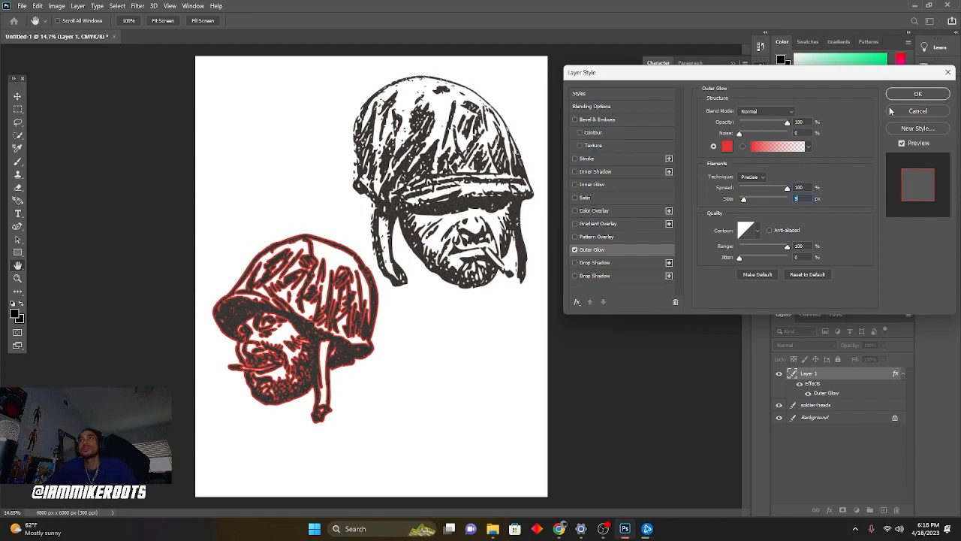
left_click(916, 95)
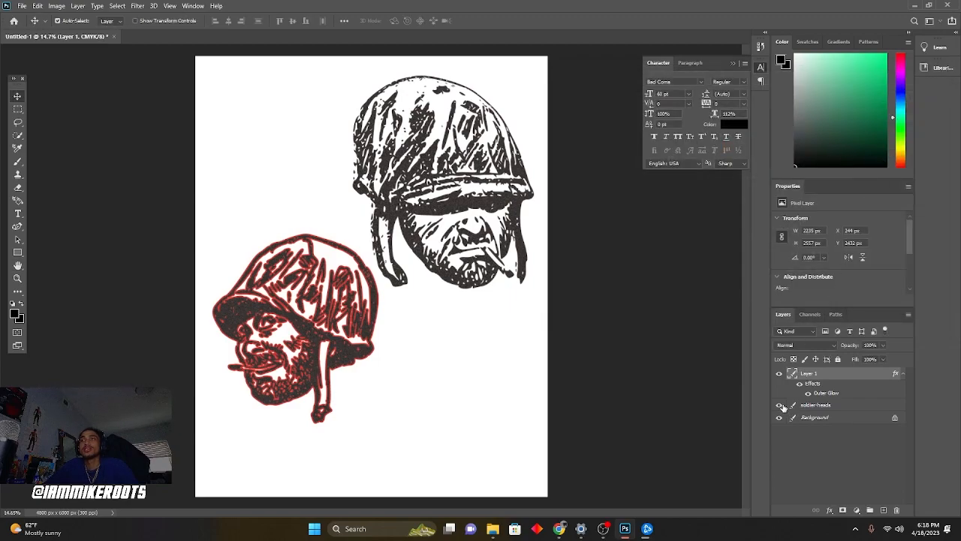
- Add an Outer Glow layer style to the front-facing head on the soldier-heads layer
double_click(793, 407)
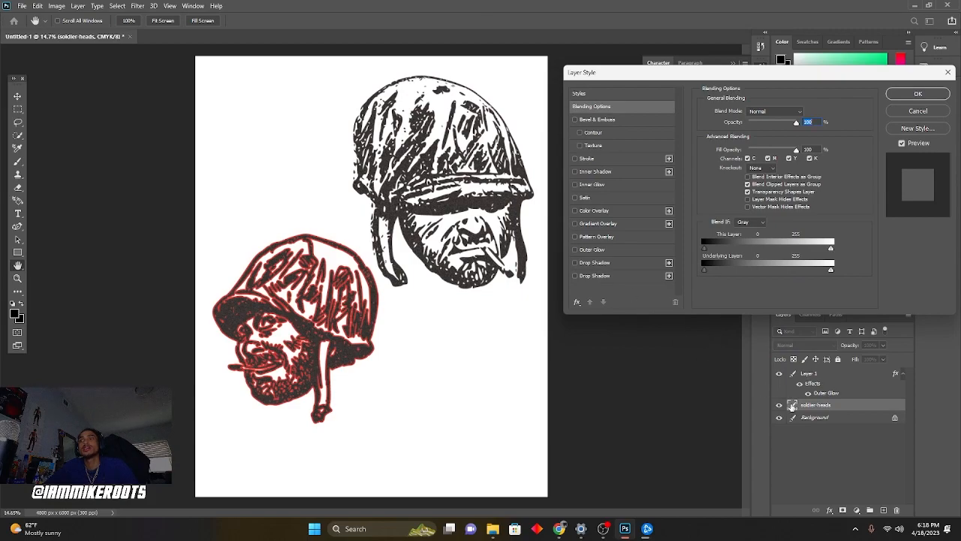
left_click(576, 249)
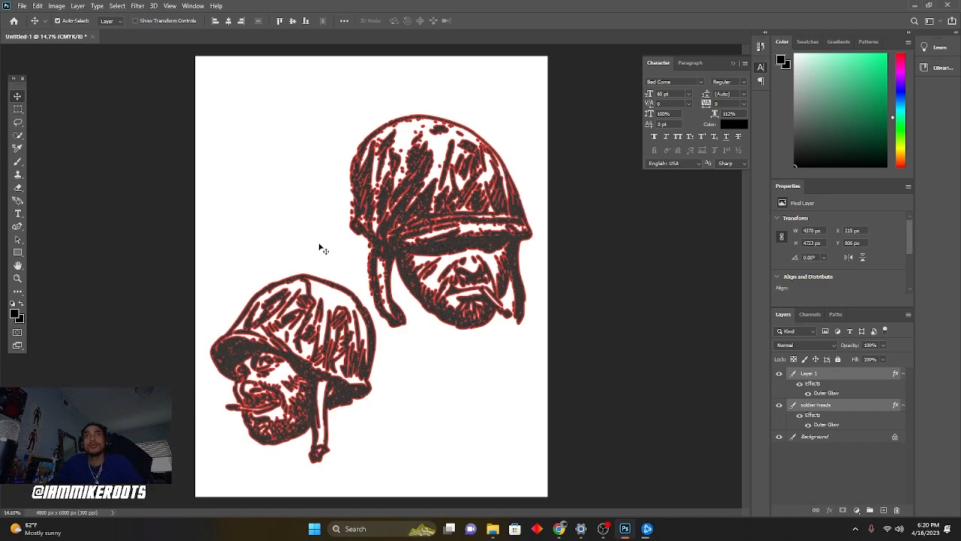
- Try Inner Shadow, Inner Glow, Satin, Color Overlay, Gradient Overlay, Pattern Overlay and Drop Shadow effects on the turned soldier head
double_click(792, 376)
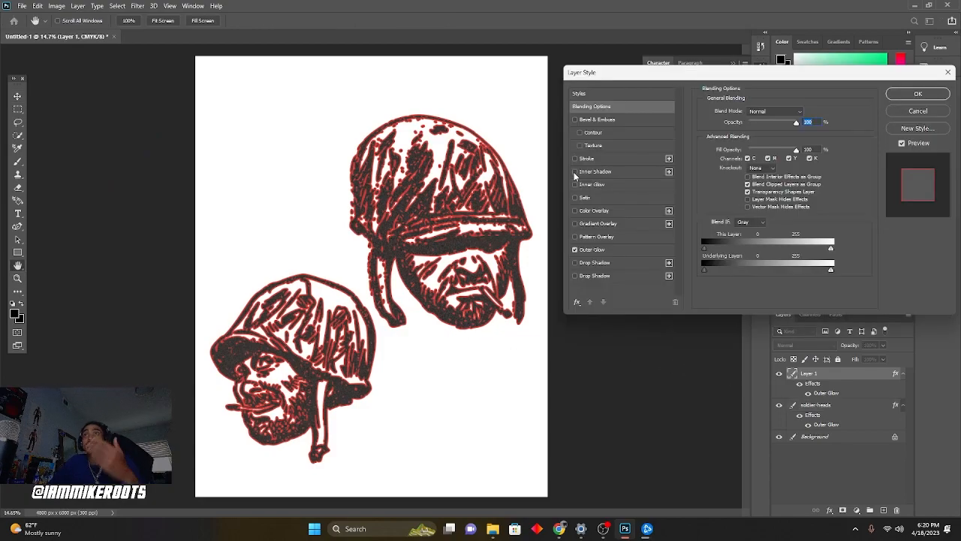
left_click(575, 172)
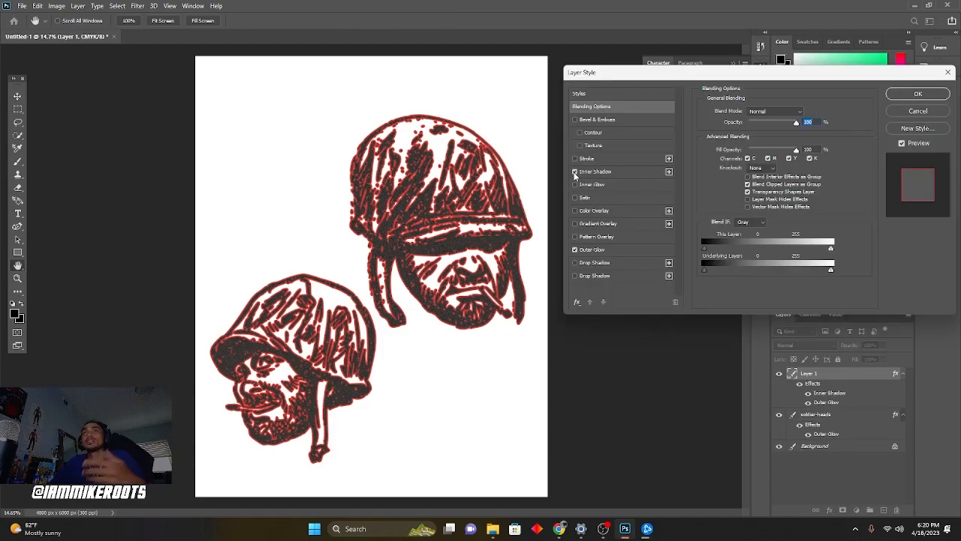
left_click(576, 185)
left_click(575, 198)
left_click(575, 211)
left_click(576, 211)
left_click(575, 224)
left_click(575, 224)
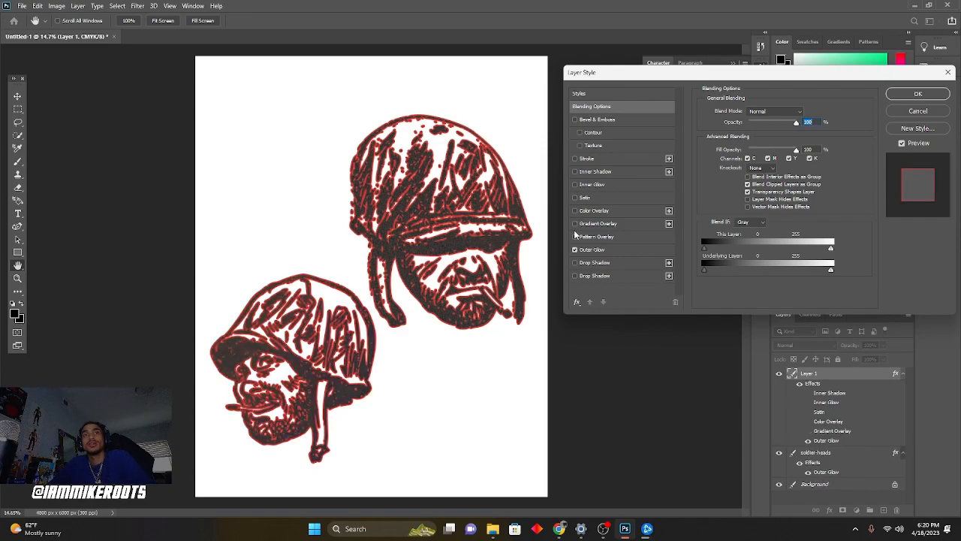
left_click(575, 237)
left_click(576, 237)
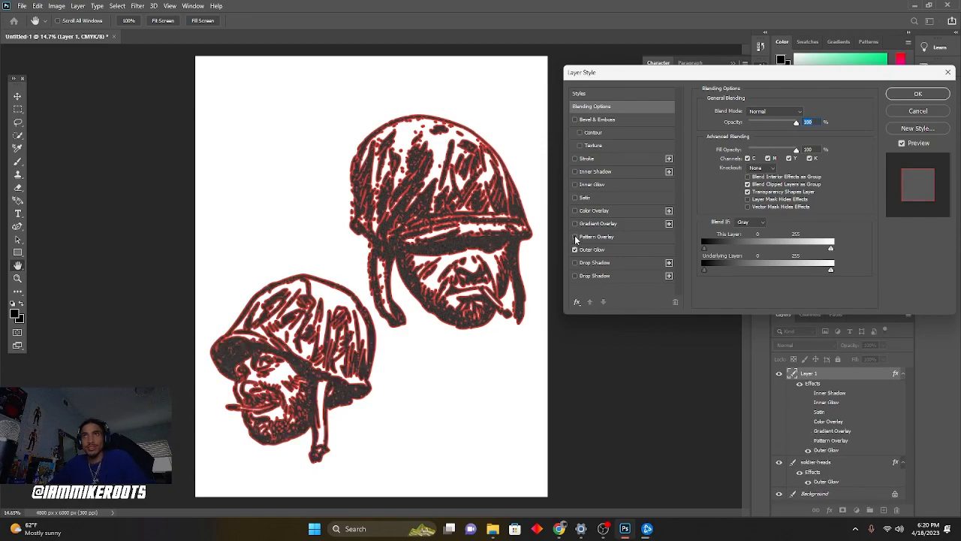
left_click(575, 262)
key("Escape")
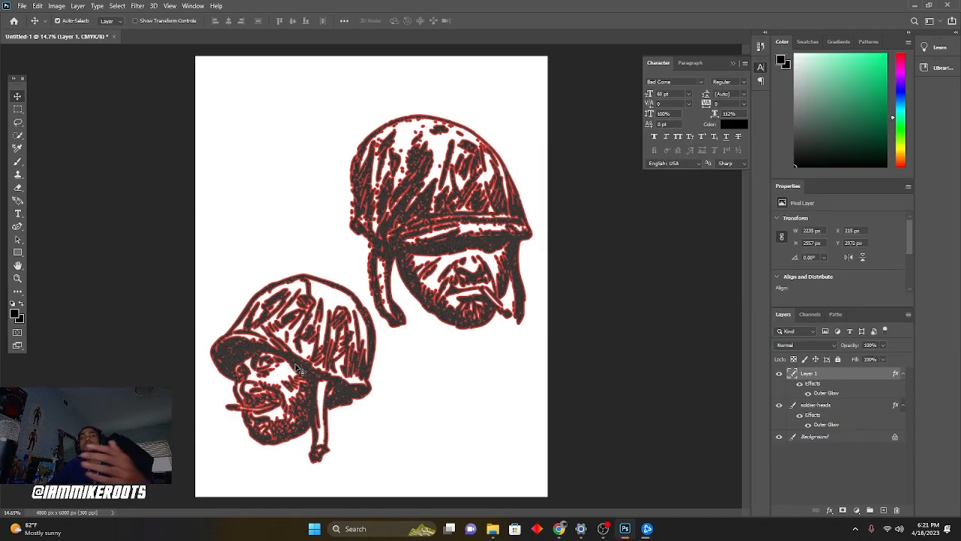
- Scale both soldier heads down together proportionally and reposition them near the middle of the canvas
key("ctrl+t")
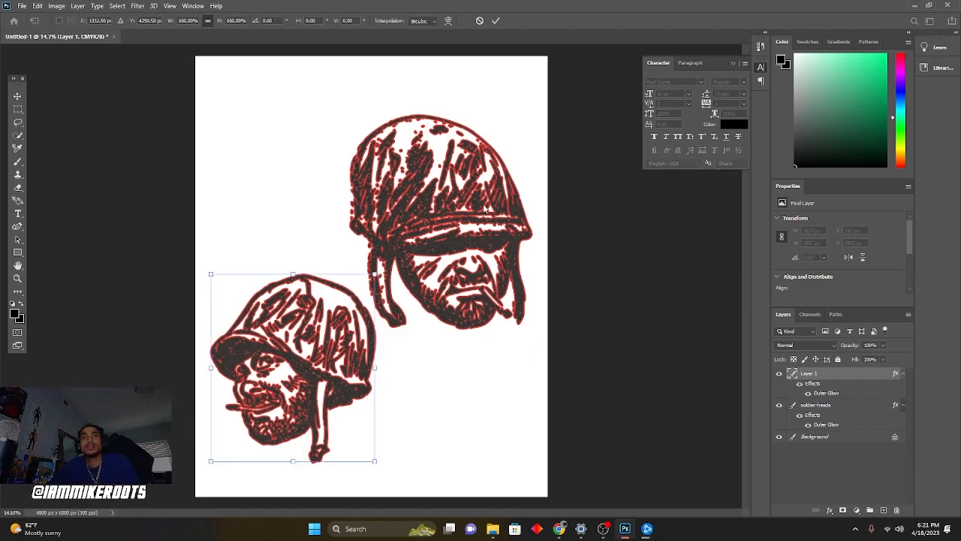
left_click(237, 118)
left_click_drag(239, 107, 484, 386)
key("ctrl+t")
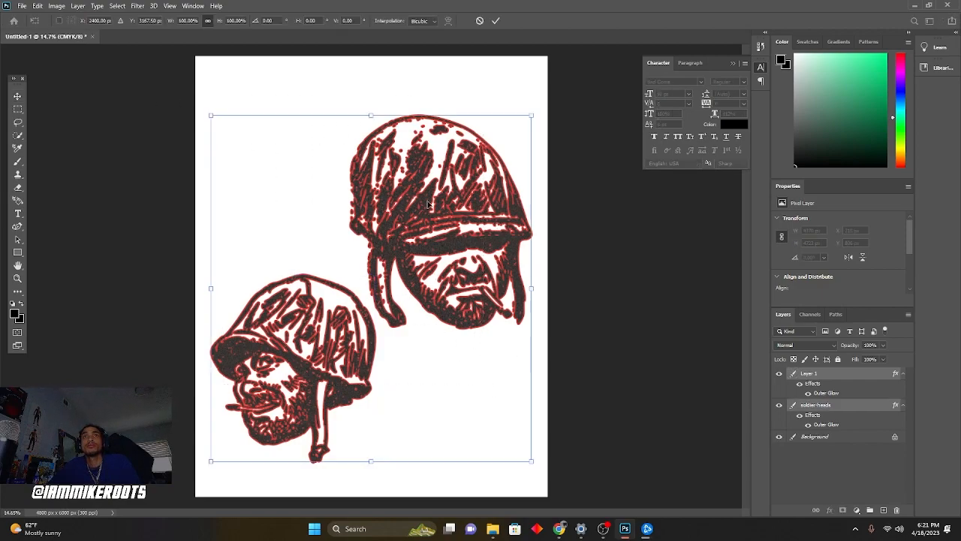
left_click_drag(542, 113, 496, 164)
left_click_drag(418, 262, 448, 231)
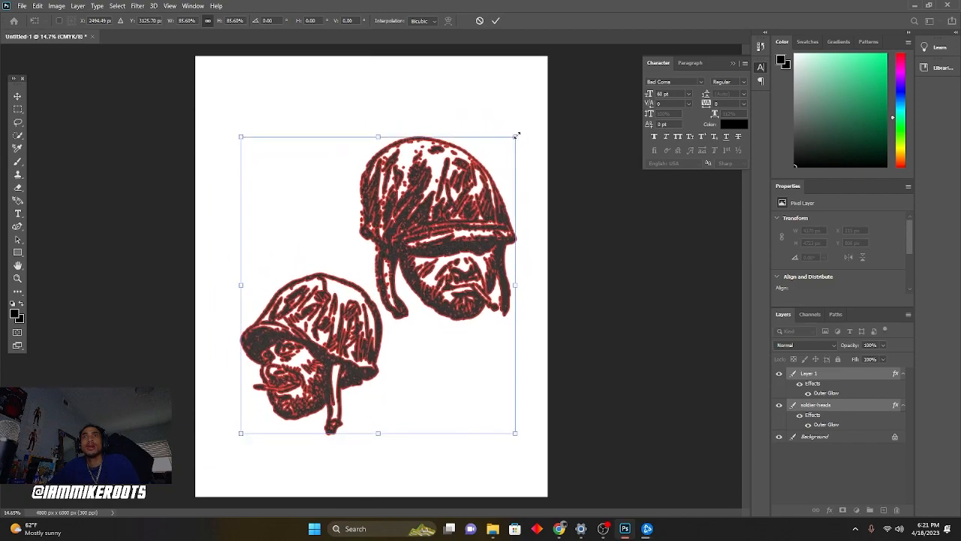
left_click_drag(517, 135, 502, 150)
mouse_move(439, 249)
left_mouse_down()
mouse_move(454, 238)
mouse_move(439, 238)
left_mouse_up()
key("Return")
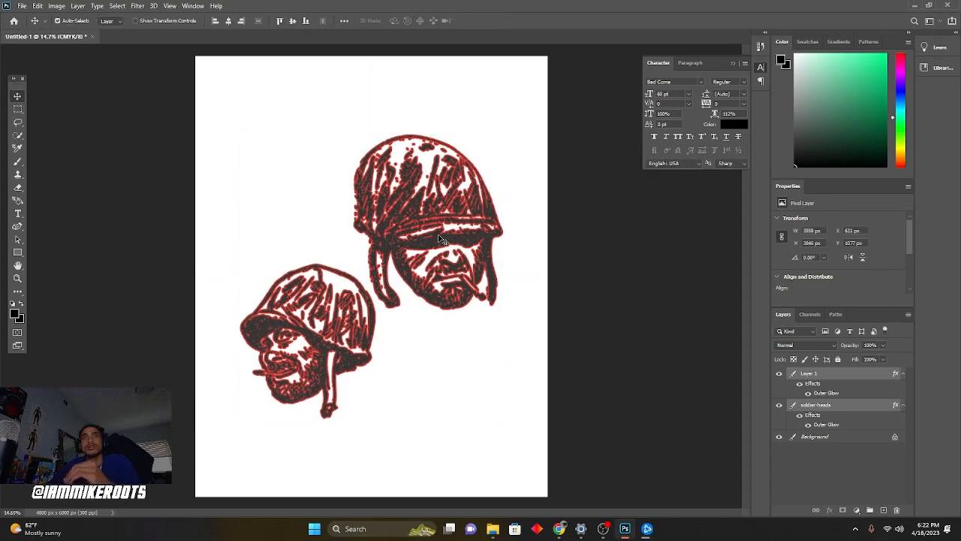
- Try a slightly larger Outer Glow size on the turned head on Layer 1 and set it back to 7 px
key("t")
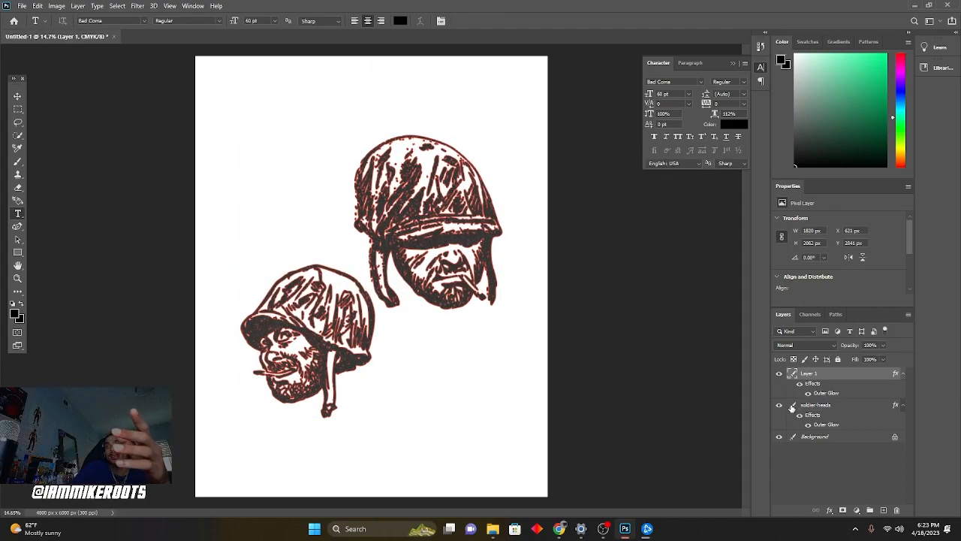
double_click(788, 373)
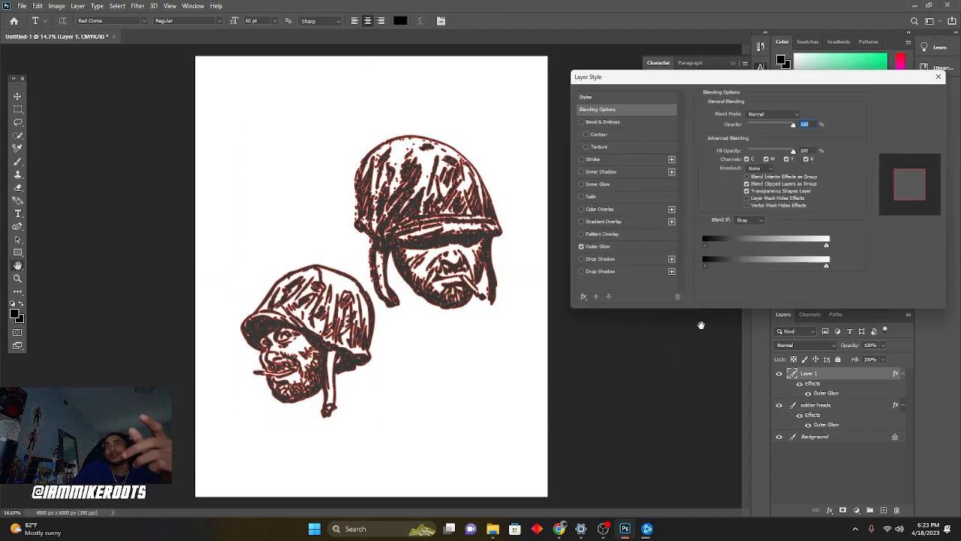
left_click(605, 249)
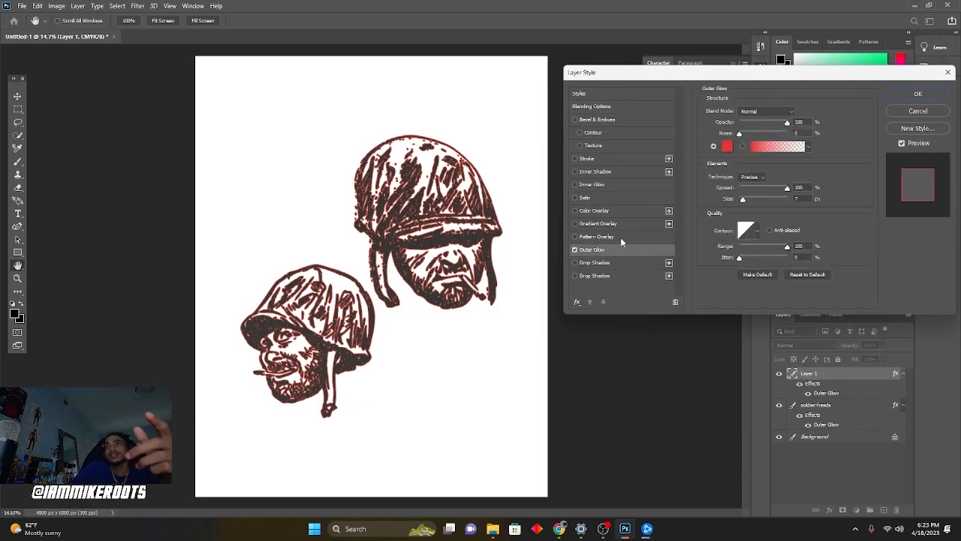
left_click(918, 94)
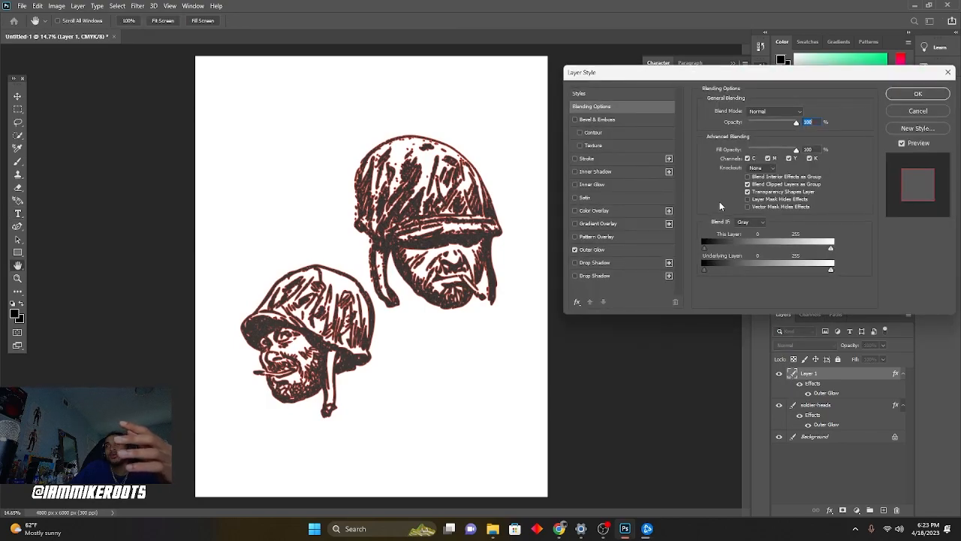
left_click(605, 249)
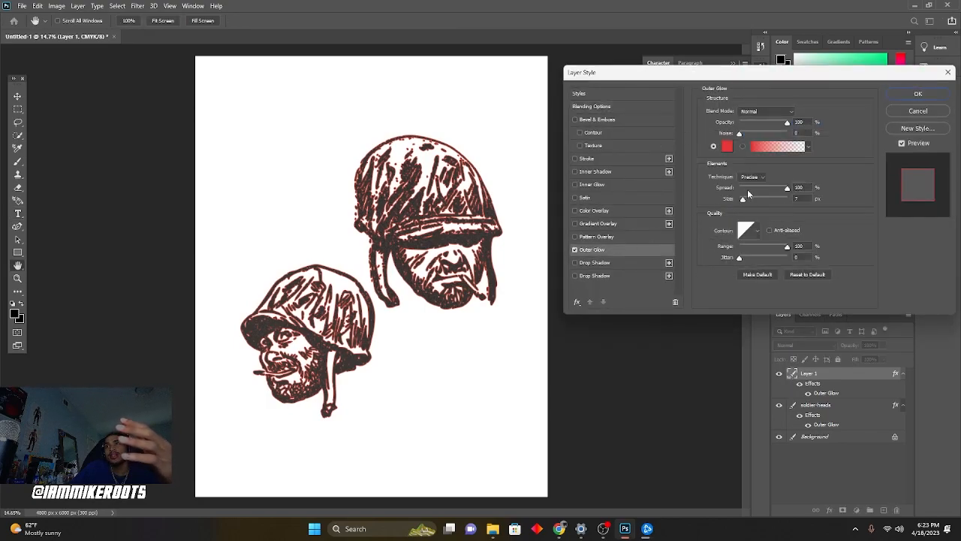
left_click_drag(744, 201, 745, 203)
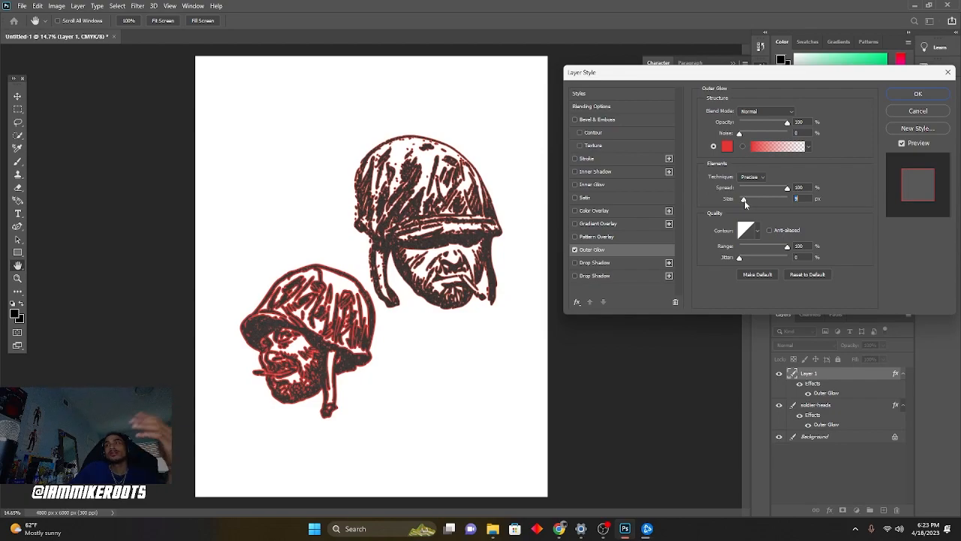
key("Down")
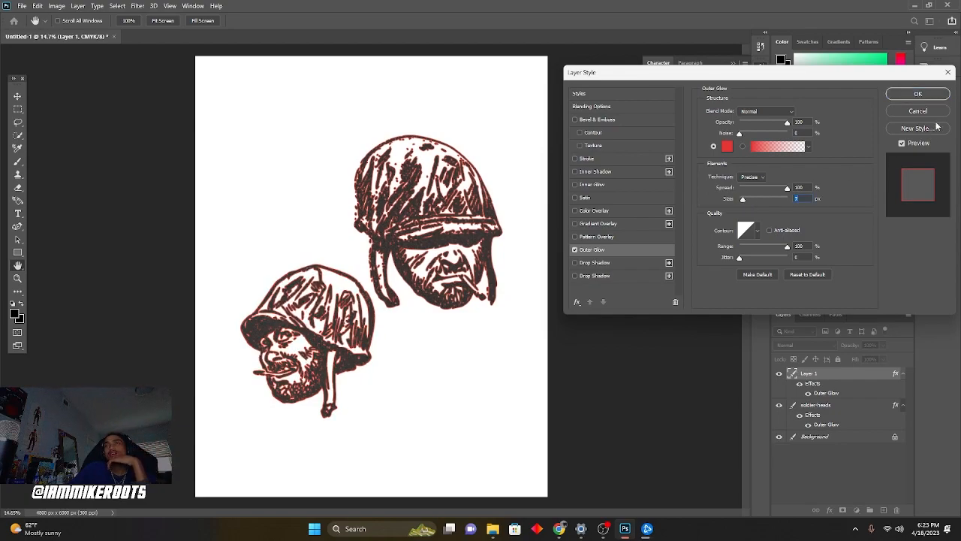
left_click(916, 97)
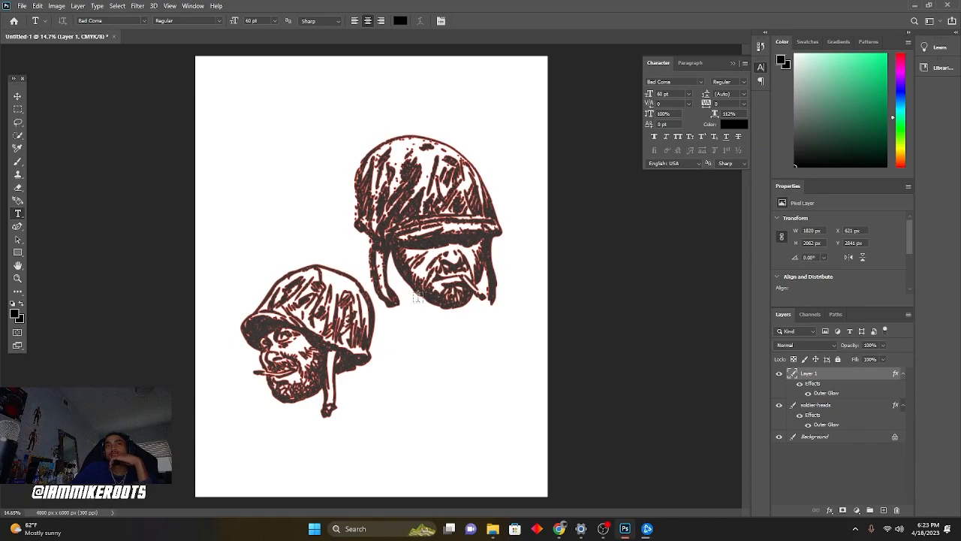
- Add the 71 pt centered text "TWO HEADS ARE BETTER THAN ONE." at the canvas's upper left and set its font to Dead Kansas
left_click_drag(240, 110, 467, 180)
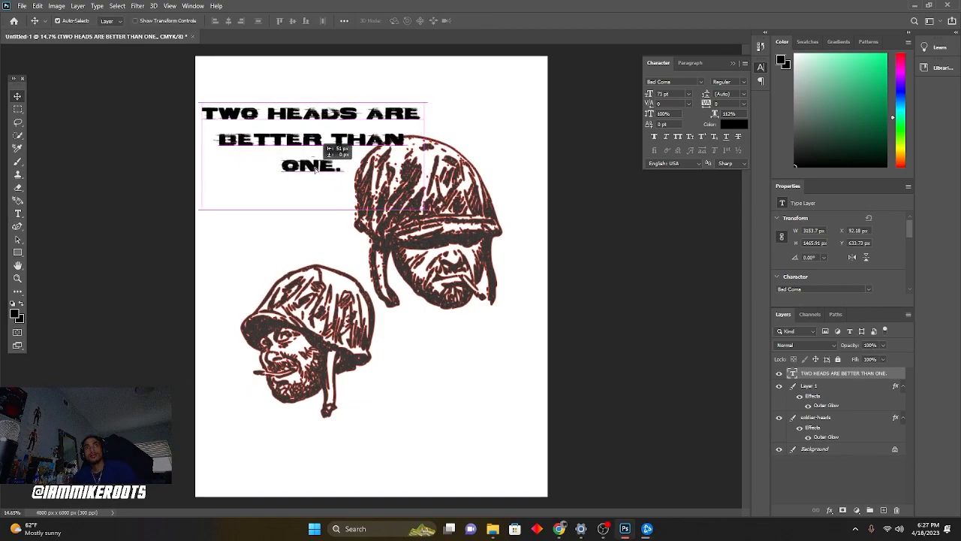
left_click_drag(318, 170, 314, 160)
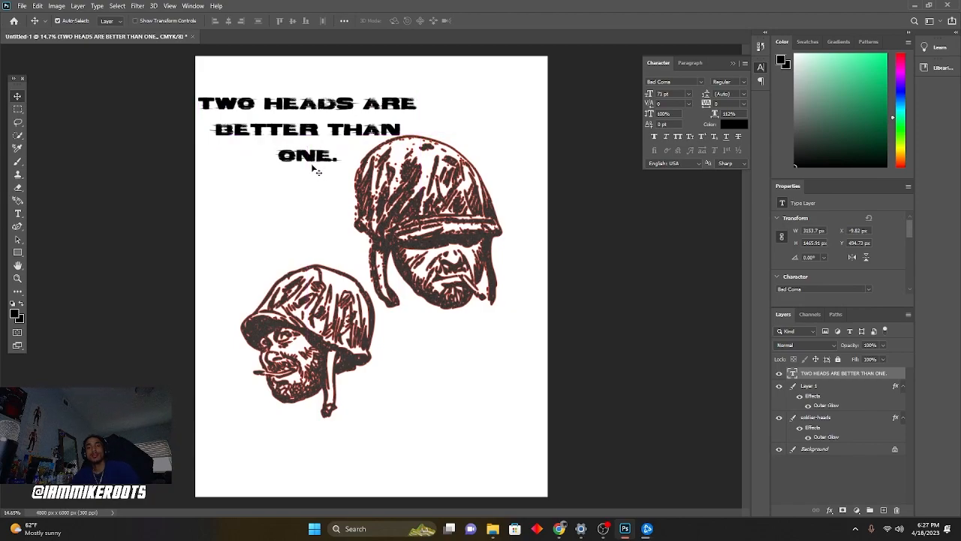
double_click(297, 158)
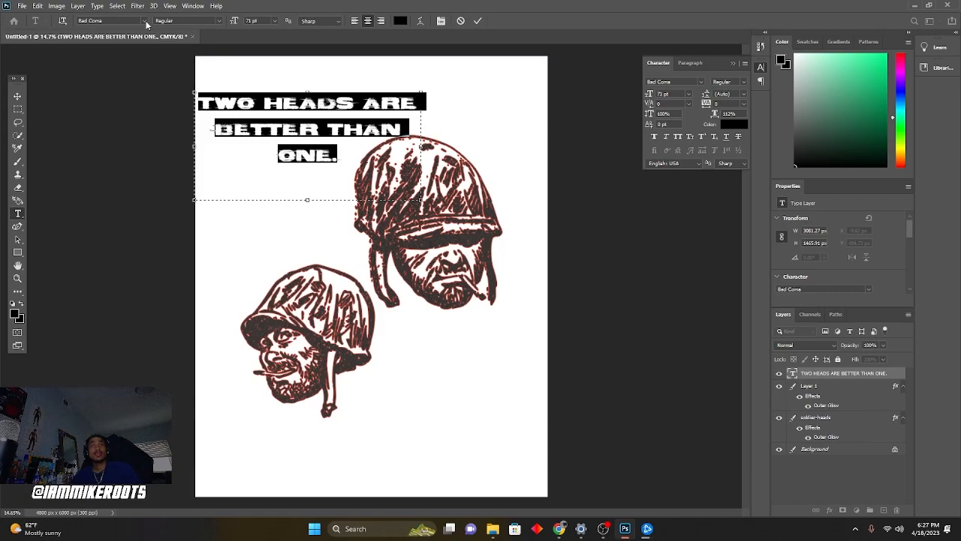
left_click(146, 22)
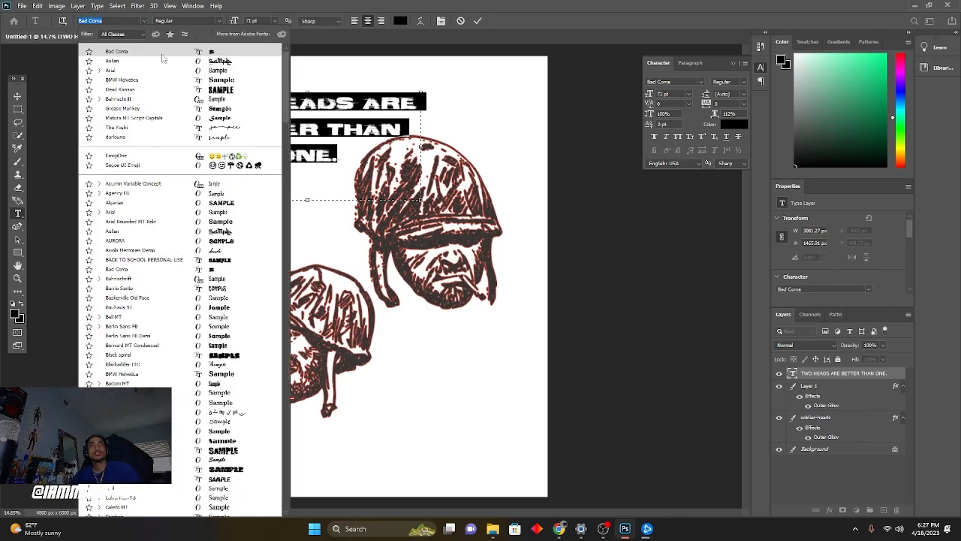
left_click(144, 22)
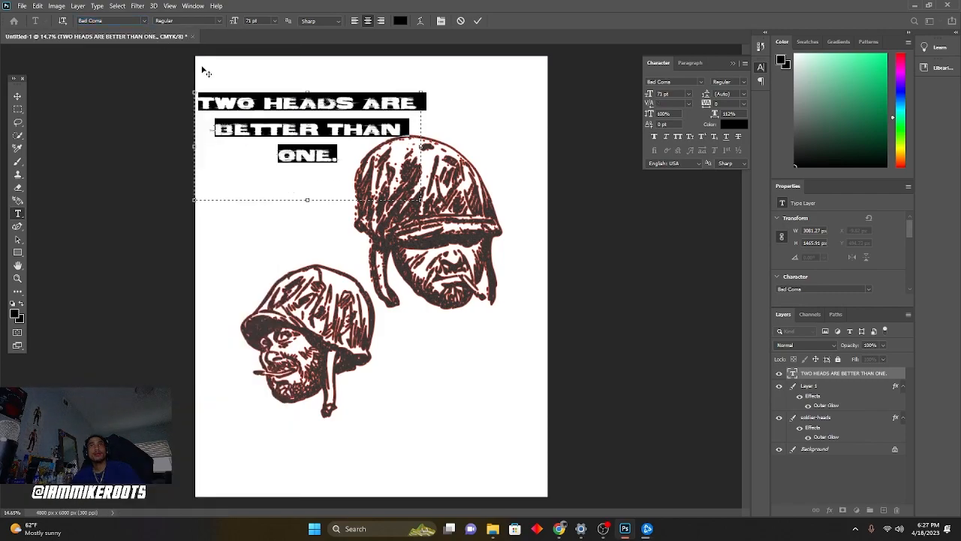
left_click(704, 83)
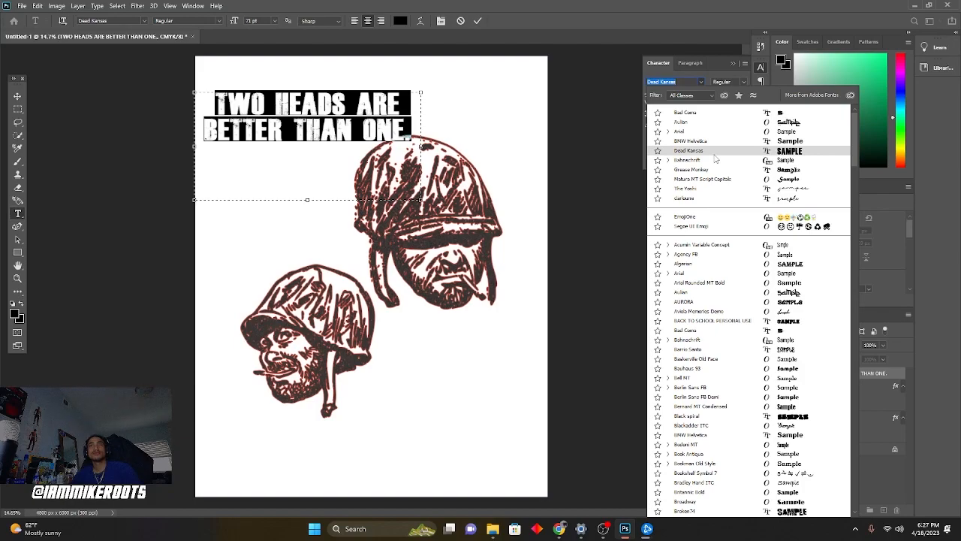
left_click(714, 151)
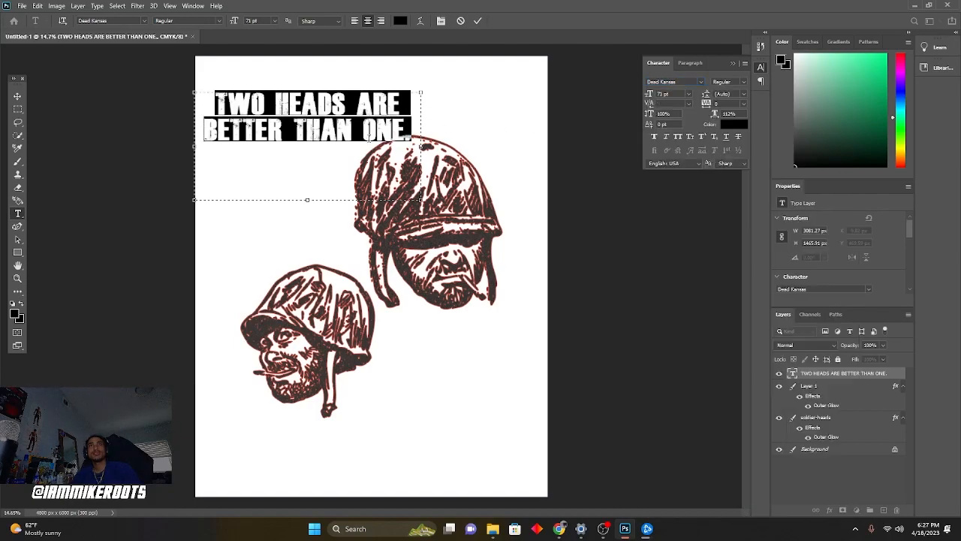
left_click(318, 120)
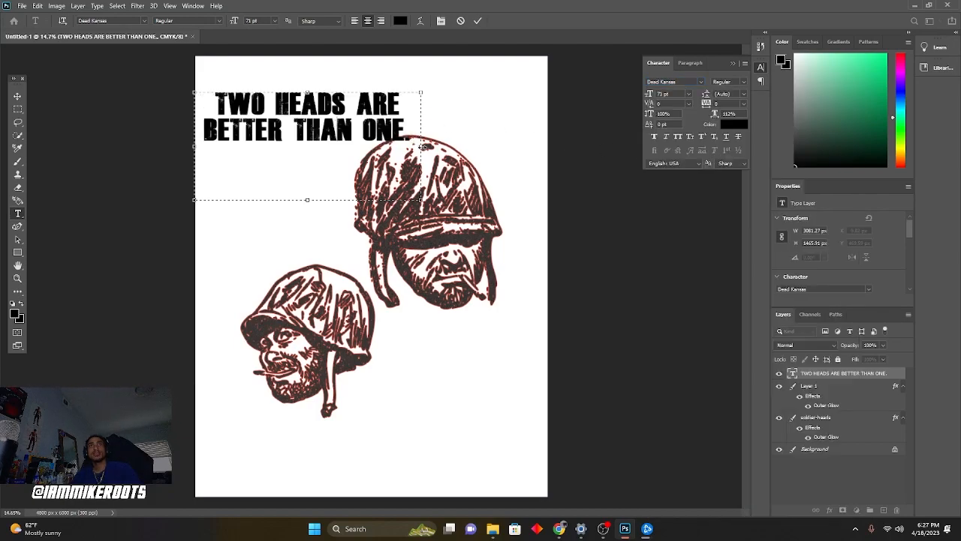
left_click_drag(415, 142, 244, 110)
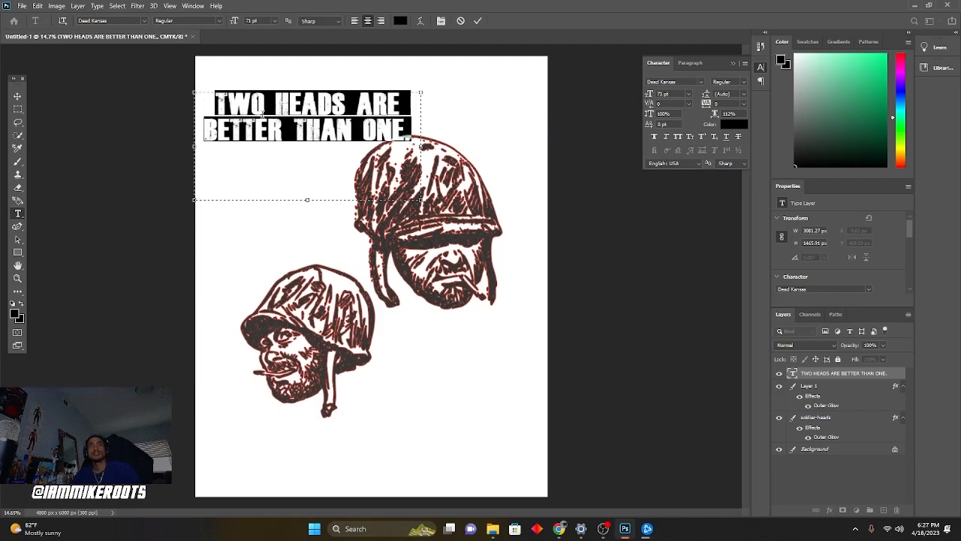
left_click(414, 143)
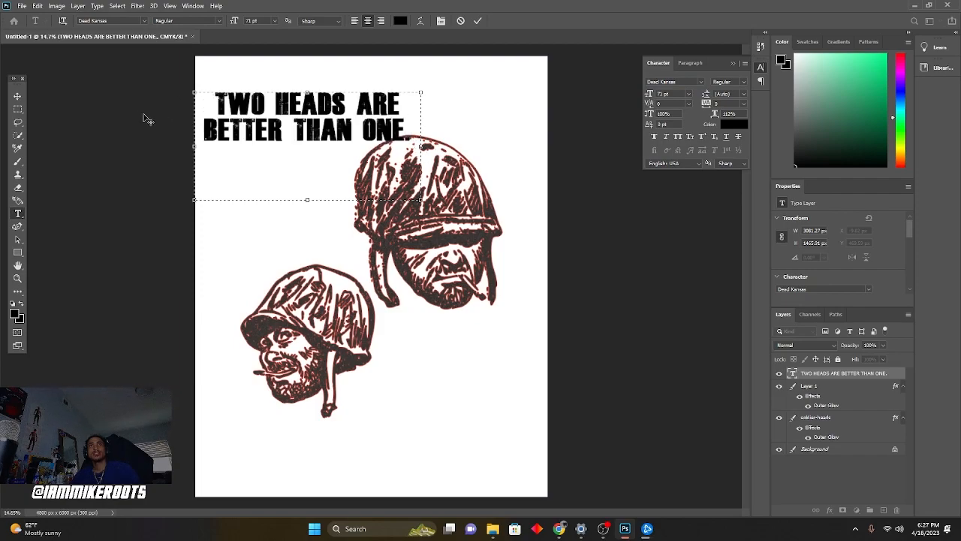
- Narrow the slogan's text box to about 1472 px wide so the words stack, and place it above the turned head
left_click_drag(195, 148, 265, 149)
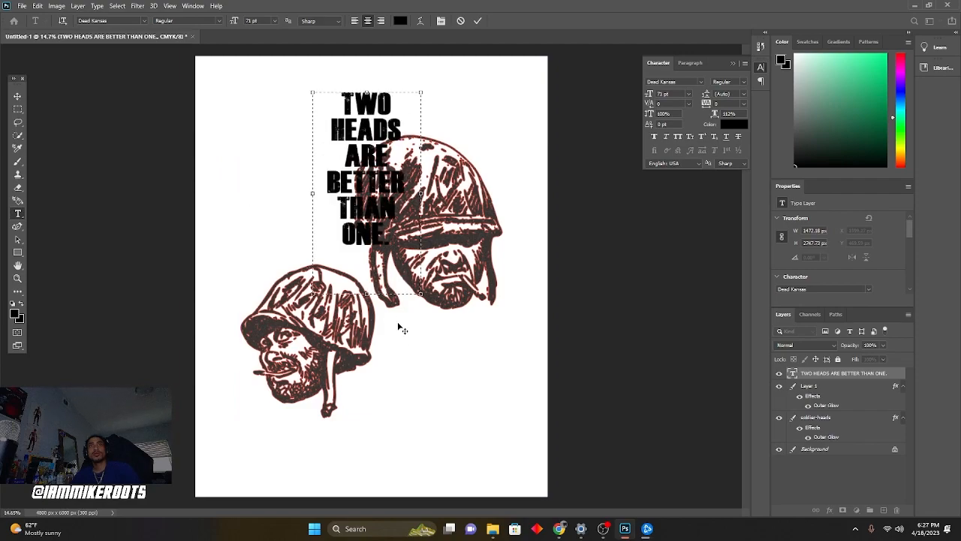
left_click_drag(405, 350, 314, 343)
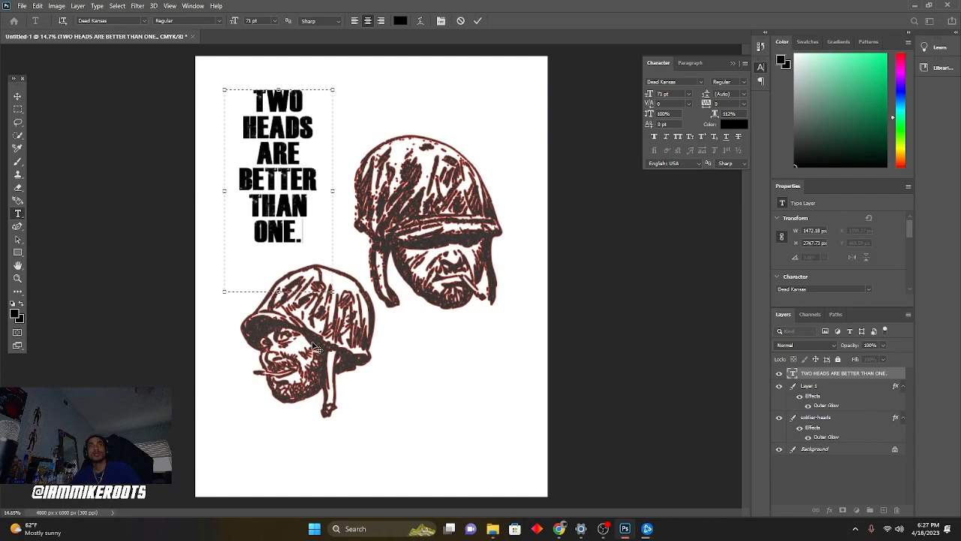
left_click_drag(280, 291, 284, 270)
left_click(17, 96)
left_click_drag(279, 133, 289, 131)
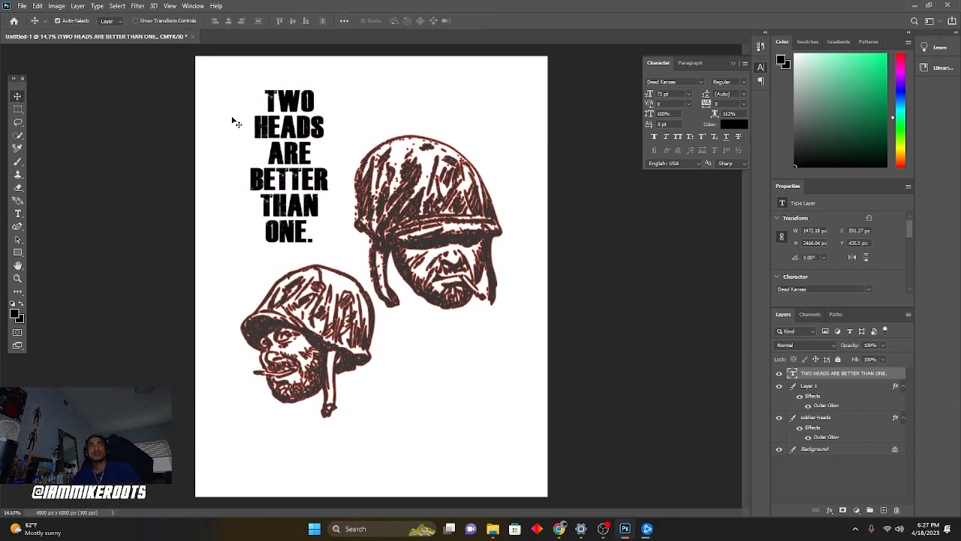
- Increase the slogan's font size to 101 pt and enlarge its text box to about 2023 x 3281 px
double_click(284, 129)
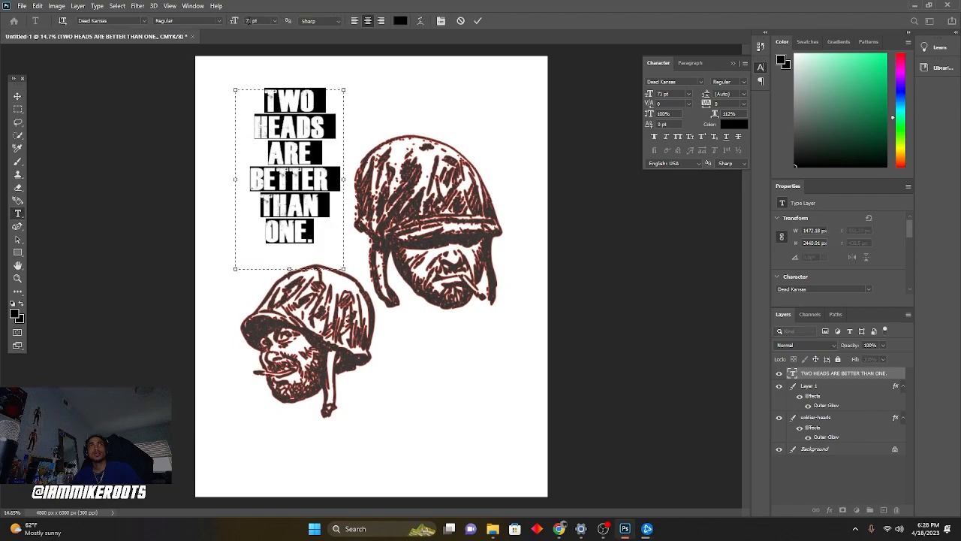
left_click_drag(235, 21, 238, 23)
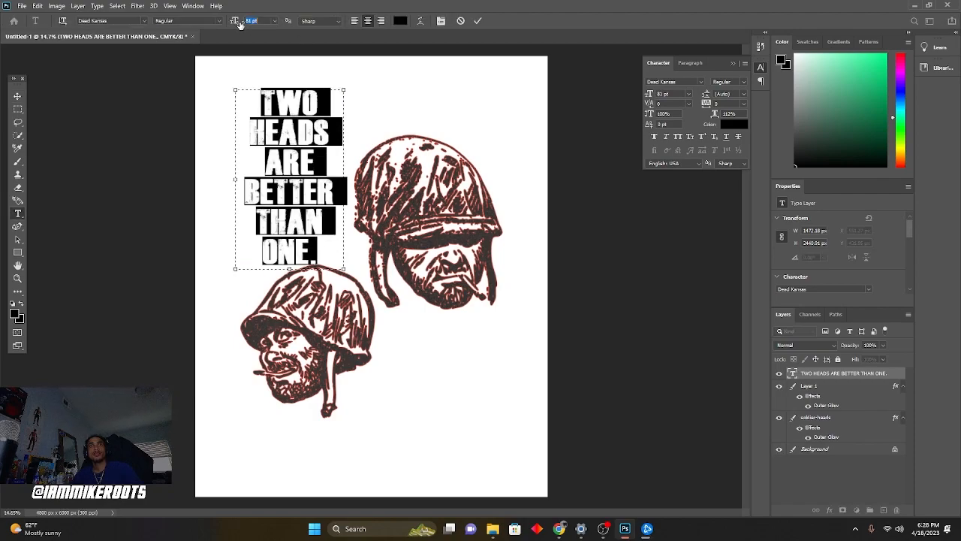
left_click_drag(234, 90, 195, 73)
left_click_drag(234, 21, 250, 23)
left_click_drag(270, 268, 274, 311)
left_click_drag(385, 332, 401, 333)
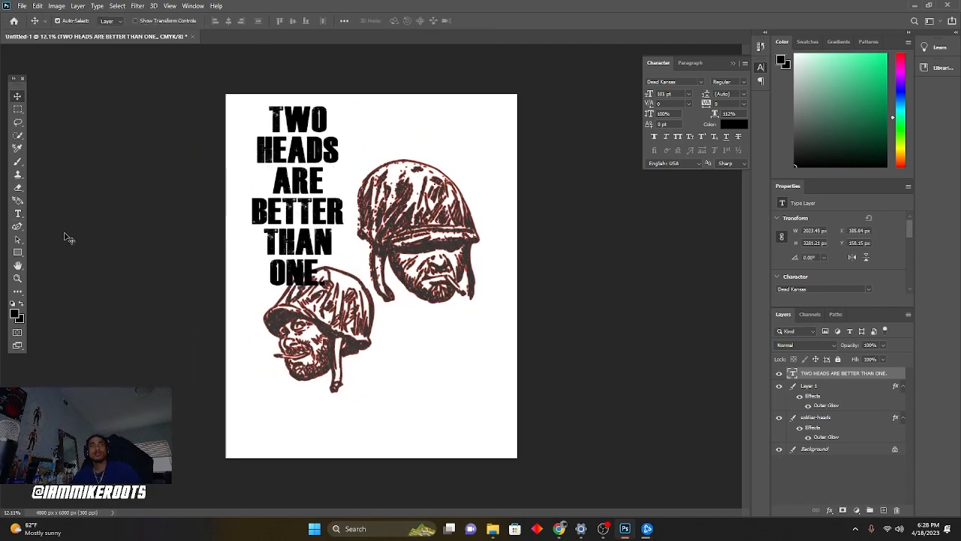
- Add a second text box below the front-facing head with an "EST." year line and reduce its size to 53 pt
left_click(17, 214)
left_click_drag(360, 341, 495, 392)
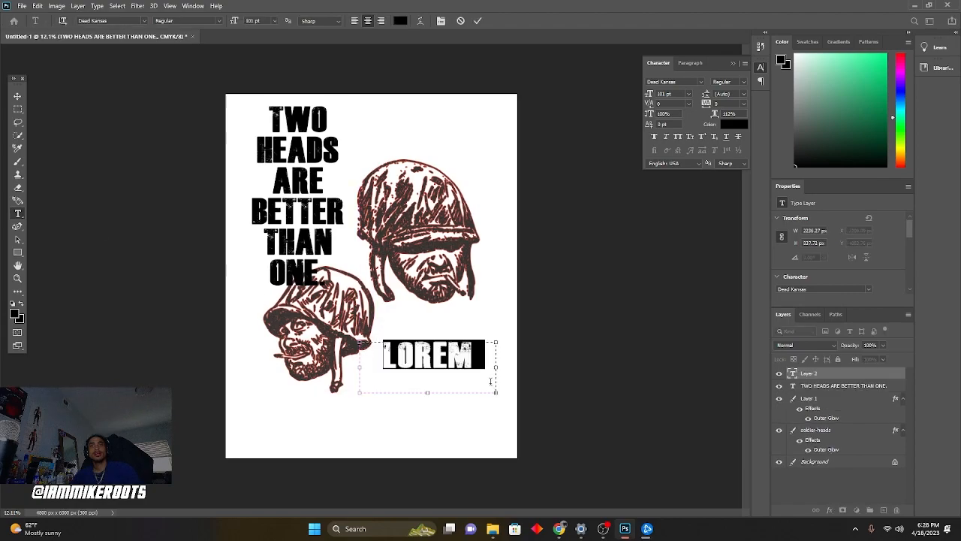
type("1995.")
left_click(394, 363)
type("EST")
left_click(419, 367)
type(".")
left_click_drag(495, 393, 543, 424)
left_click_drag(233, 21, 211, 27)
- Change the year to 1939 so the line reads "EST. 1939" and move it slightly down and left
double_click(476, 349)
type("19")
type("28")
key("BackSpace")
key("BackSpace")
type("39")
key("ctrl+Return")
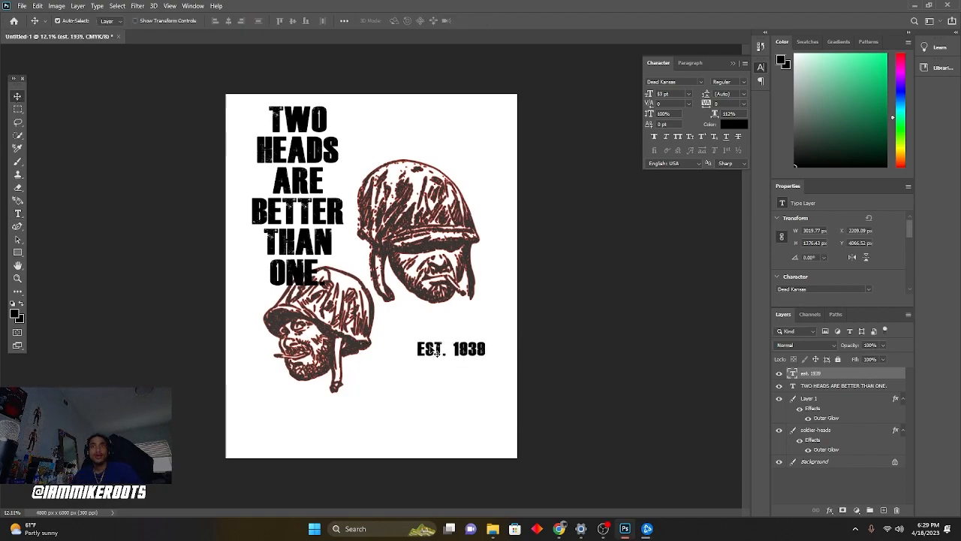
left_click_drag(443, 353, 427, 380)
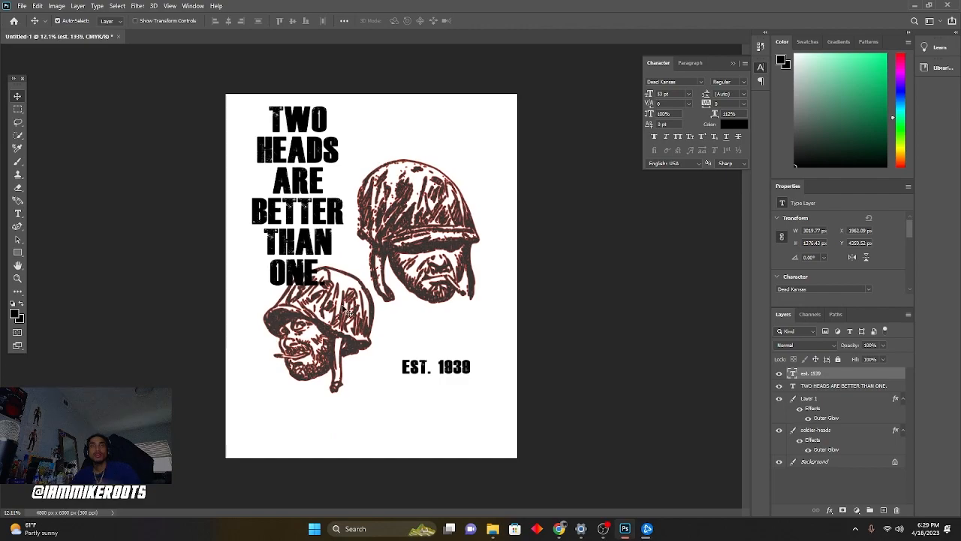
- Reduce the slogan's font size to 88 pt, narrow its text box to about 1850 px and shift it slightly left above the turned head
left_click(315, 274)
double_click(316, 274)
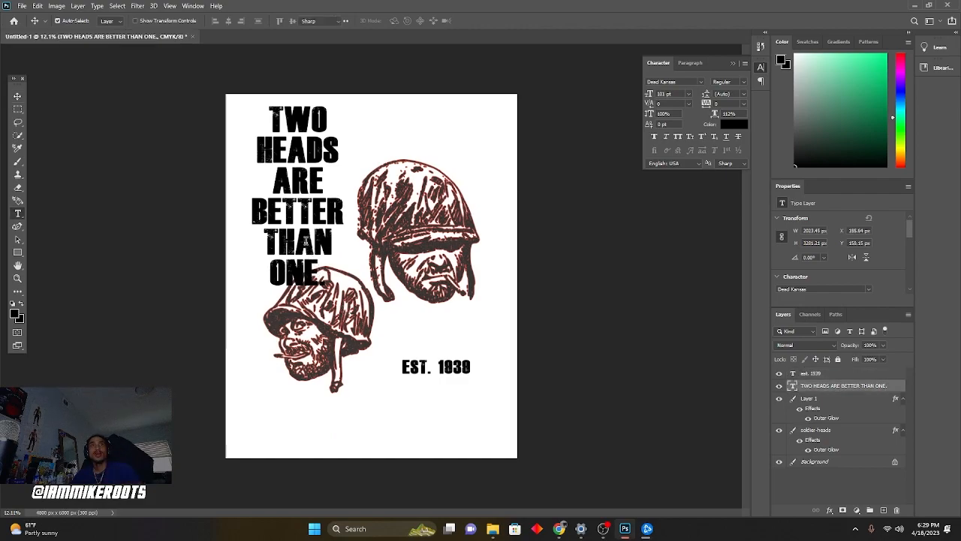
left_click_drag(239, 22, 233, 22)
left_click_drag(237, 204, 247, 204)
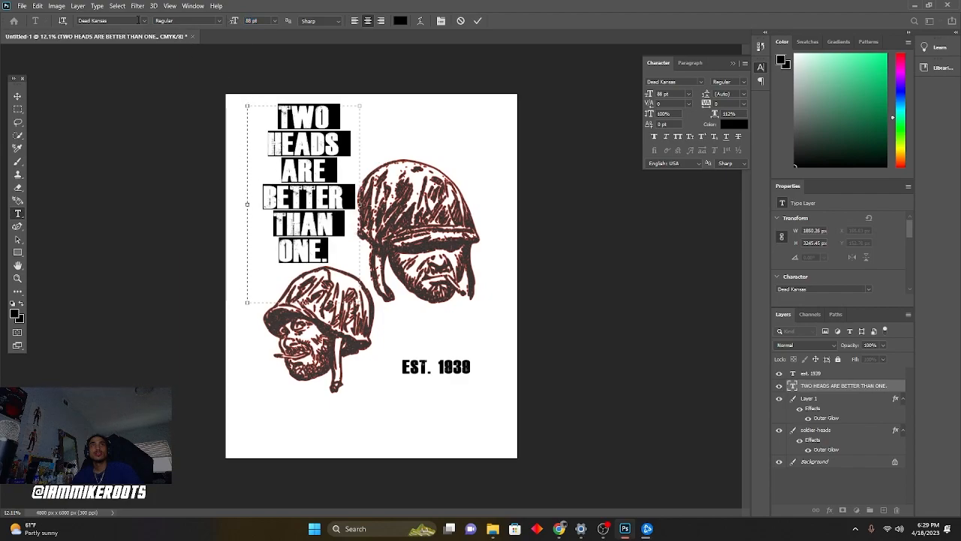
left_click(17, 96)
left_click_drag(314, 148, 307, 149)
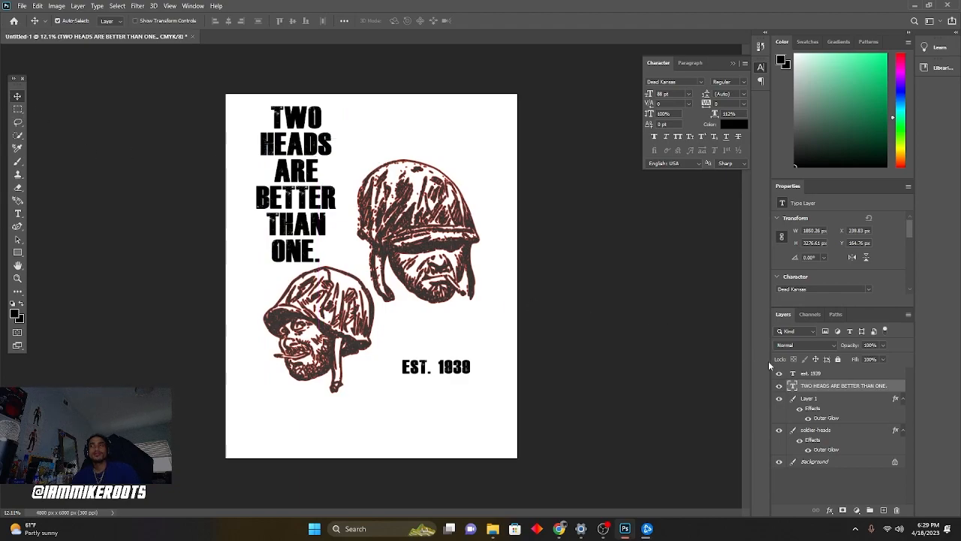
- Rasterize the slogan text layer and add uniform noise of about 131.8% to it
right_click(794, 386)
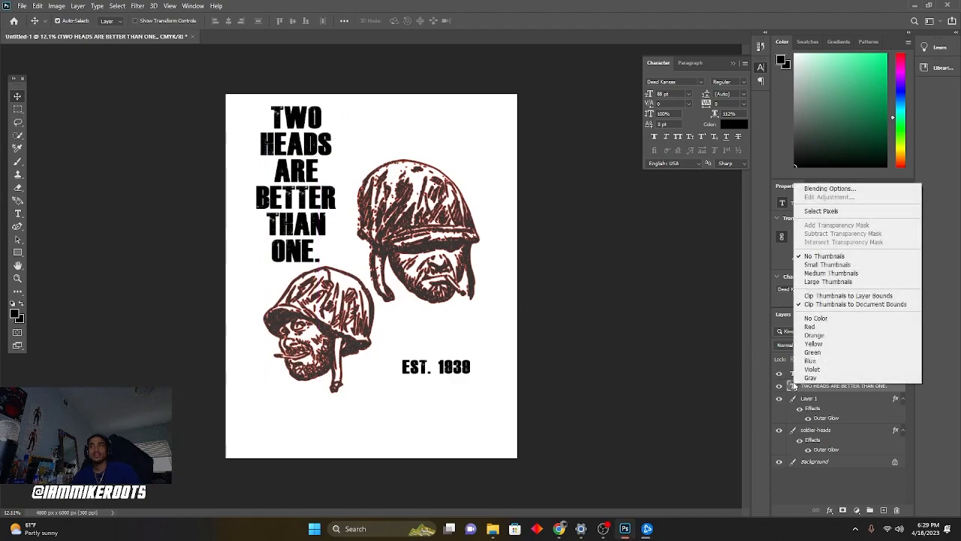
double_click(817, 387)
key("Return")
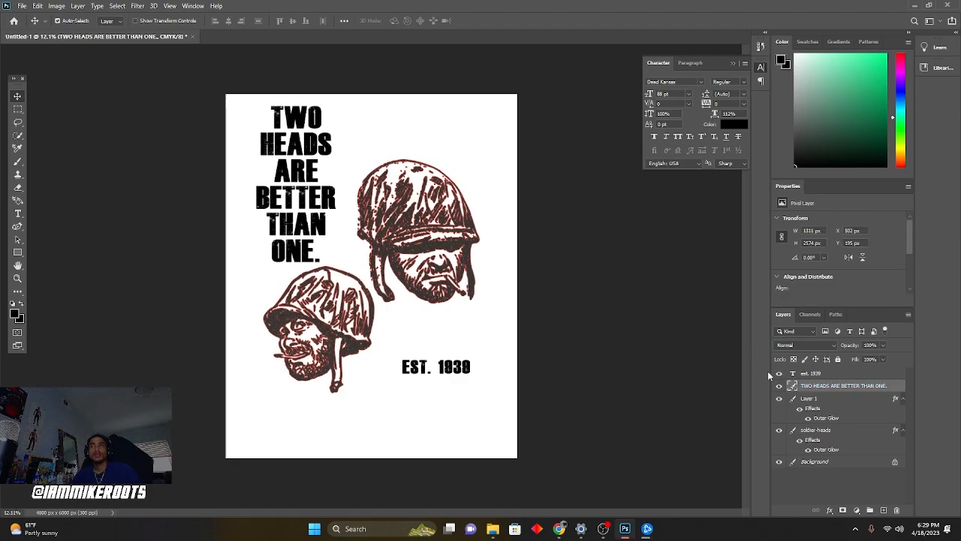
left_click(137, 6)
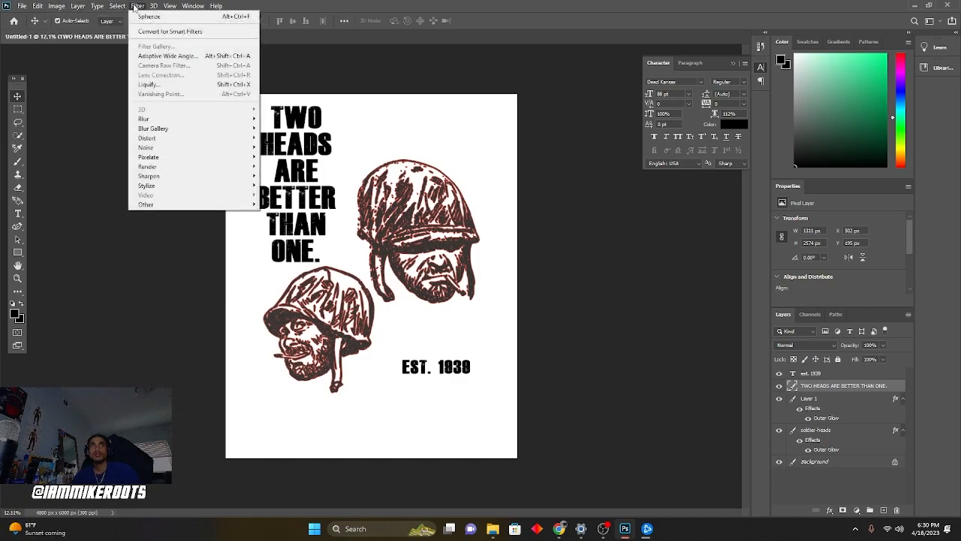
mouse_move(170, 149)
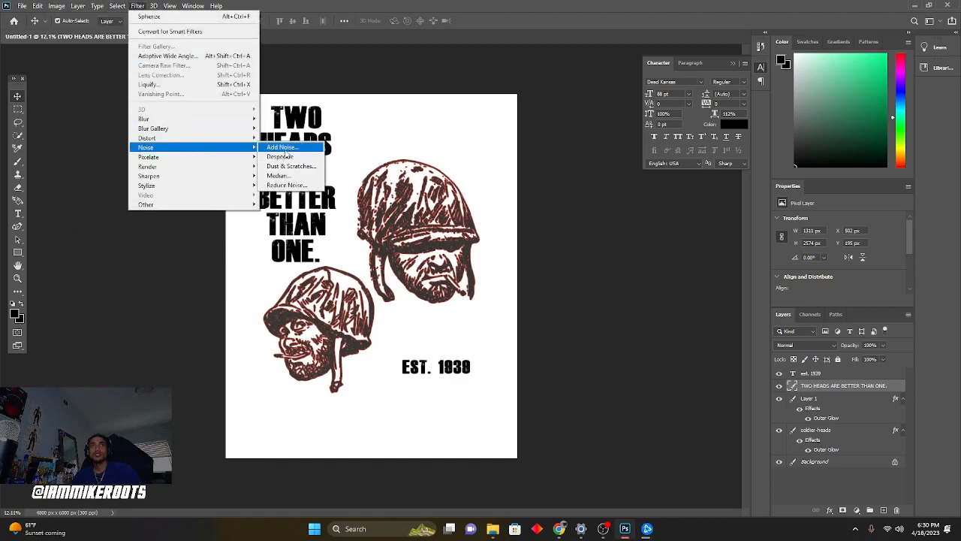
left_click(283, 148)
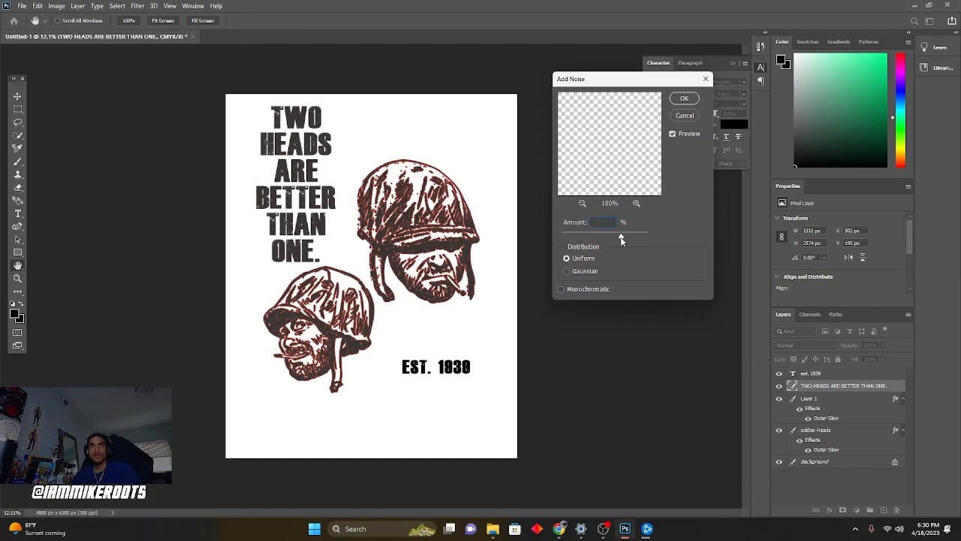
left_click_drag(612, 237, 622, 237)
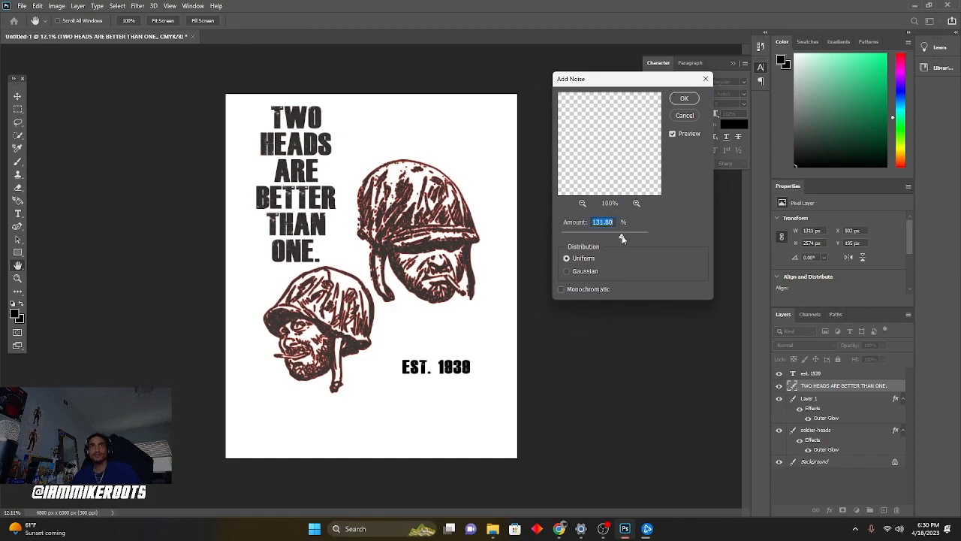
left_click(683, 100)
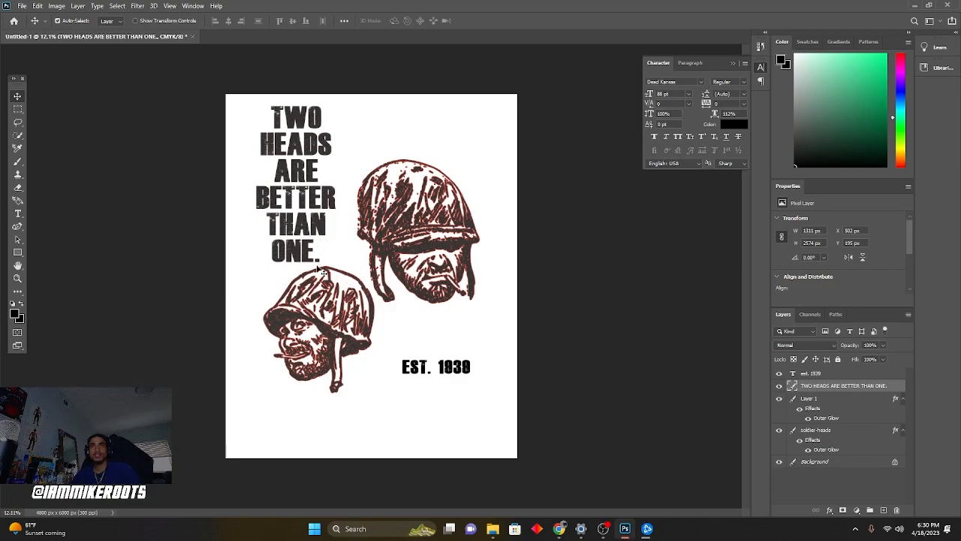
- Rasterize the EST. 1939 text layer and apply the same noise filter to it
left_click(430, 373)
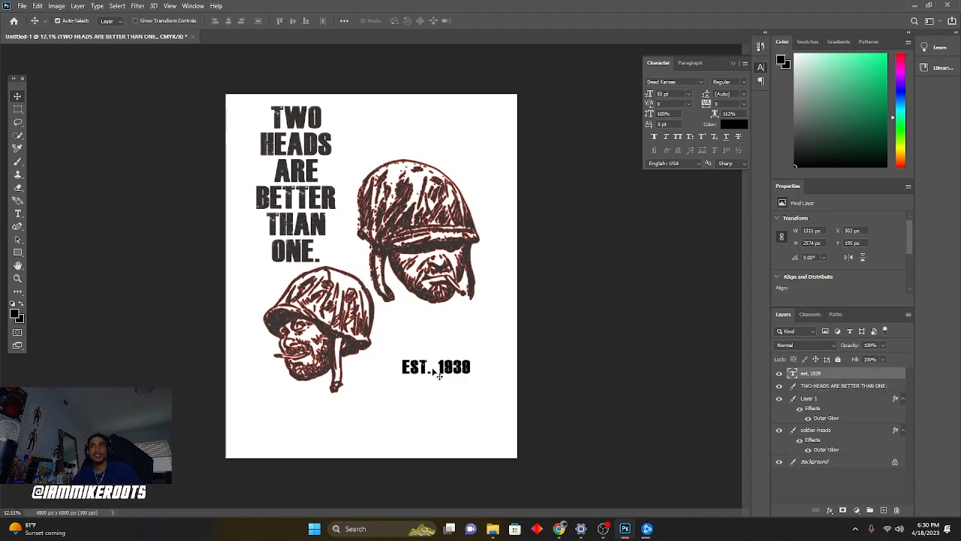
right_click(815, 376)
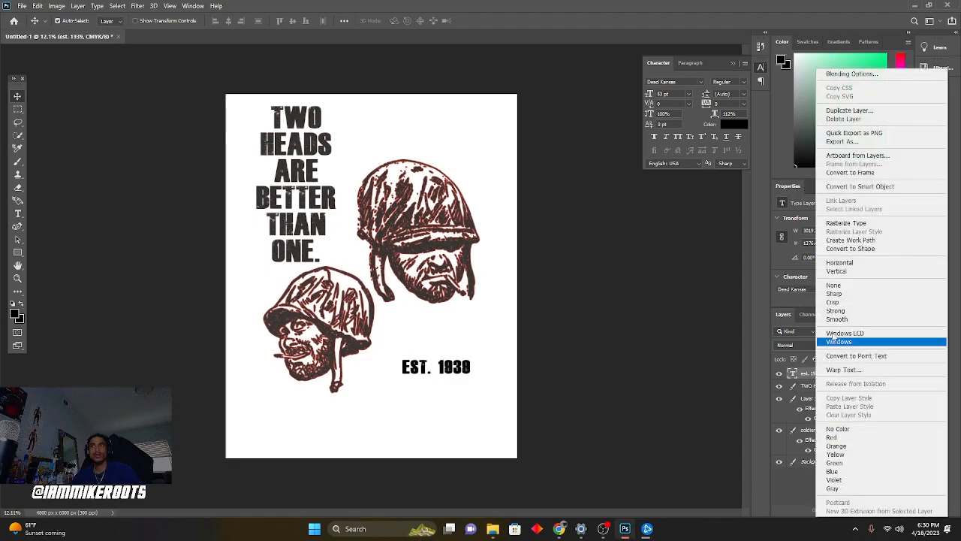
left_click(847, 223)
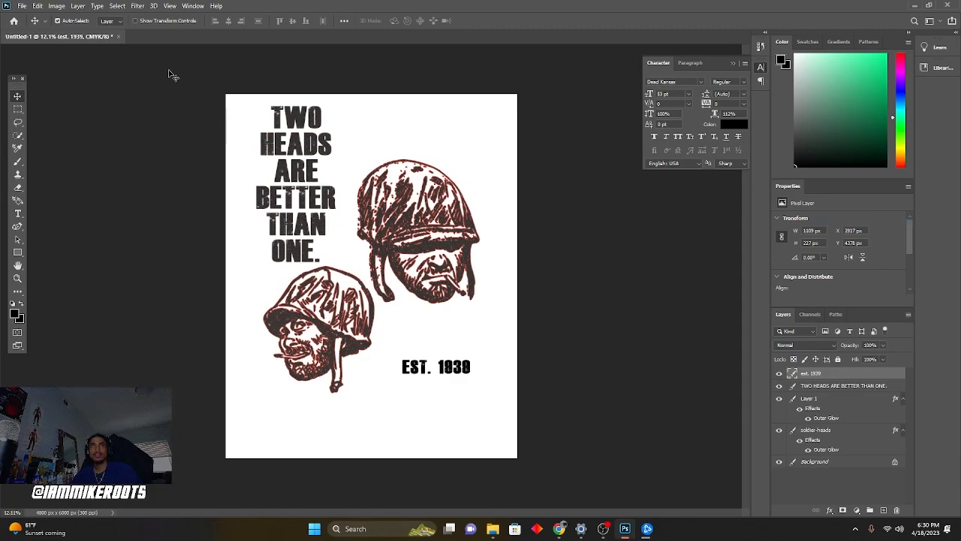
left_click(120, 6)
left_click(155, 15)
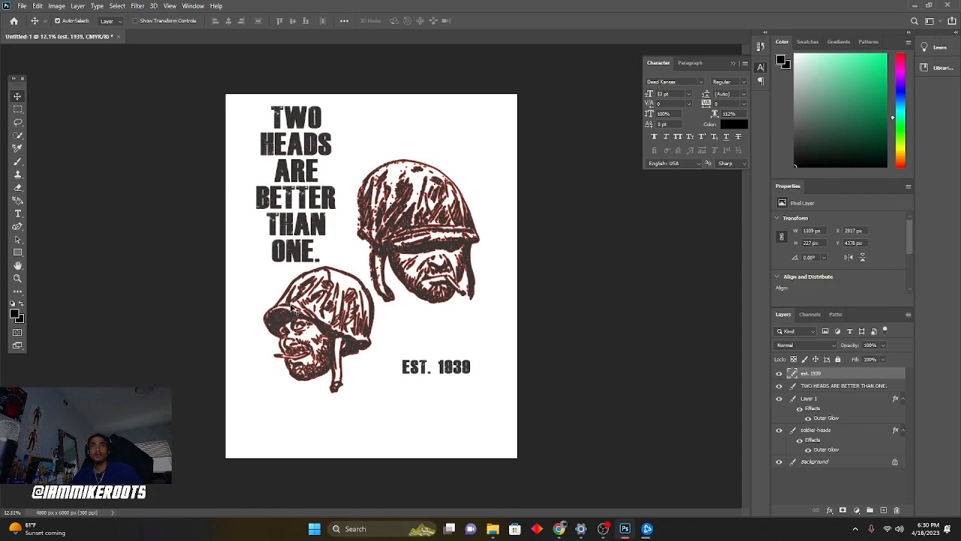
- Try outer glow, pattern, gradient and color overlays and an inner shadow on the slogan layer
double_click(795, 387)
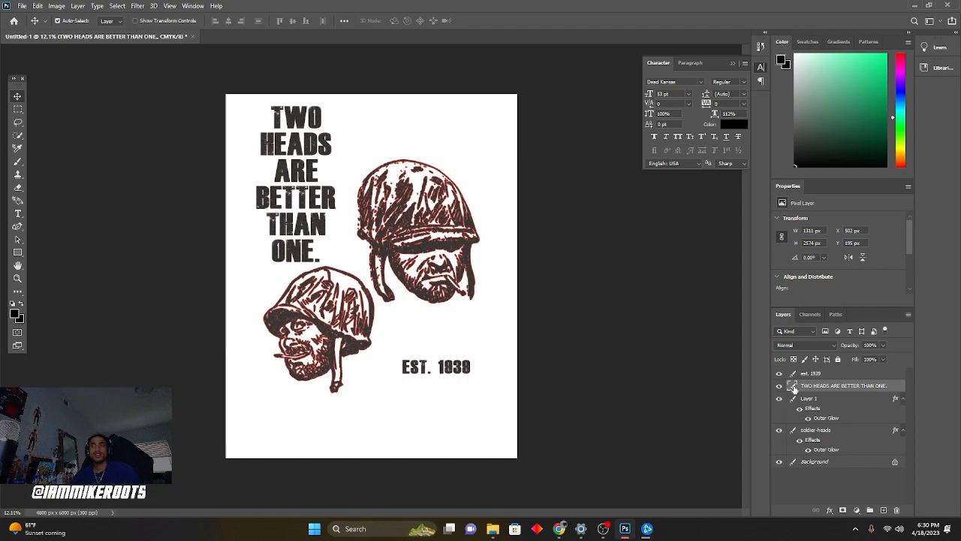
left_click(575, 250)
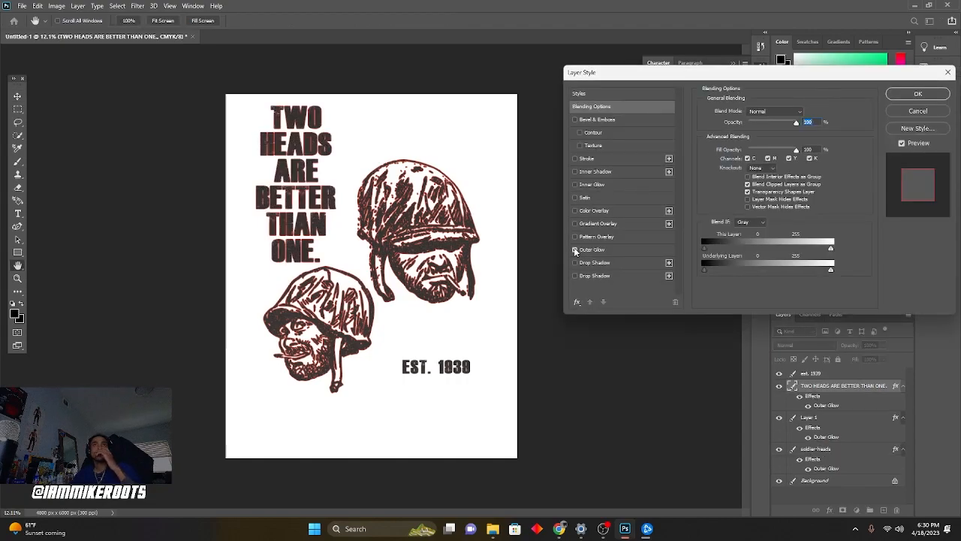
left_click(575, 250)
left_click(576, 237)
left_click(576, 224)
left_click(576, 224)
left_click(575, 211)
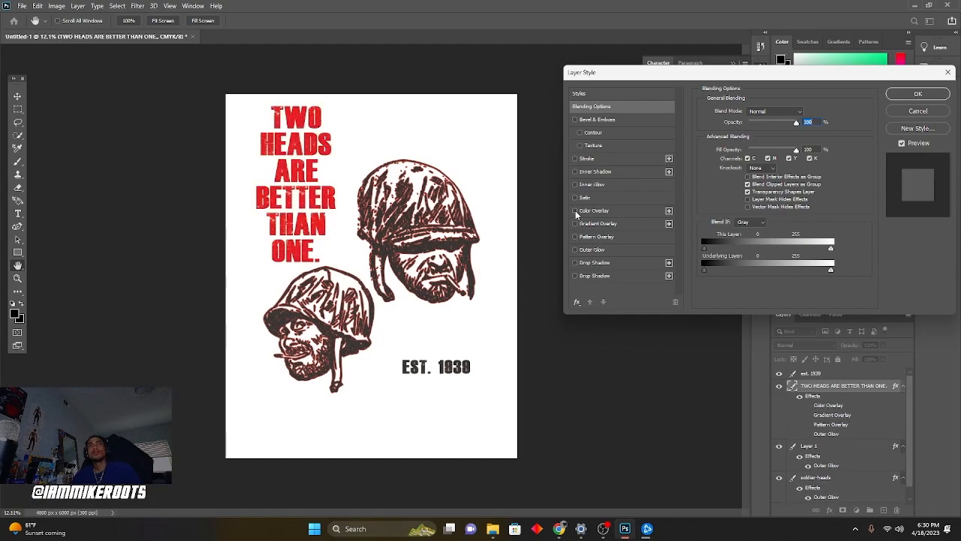
left_click(575, 211)
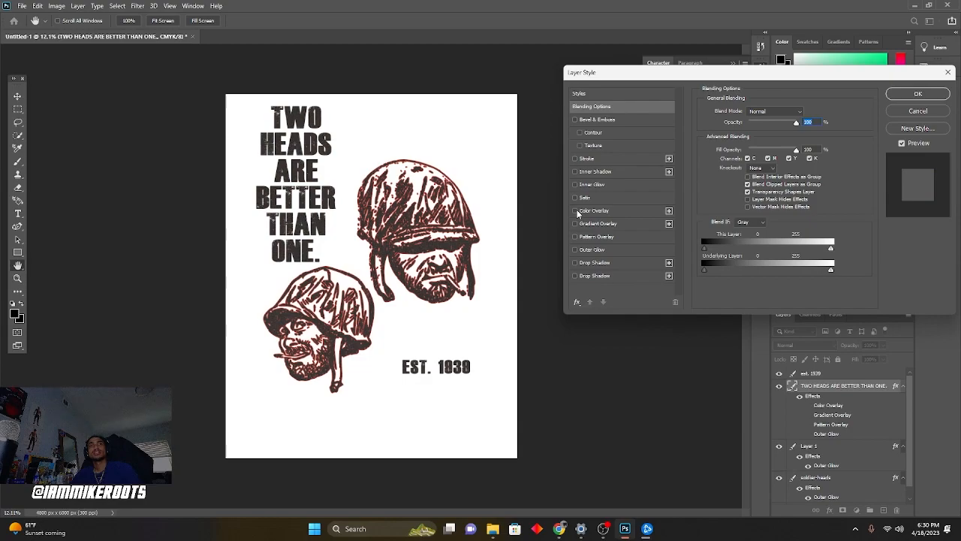
left_click(575, 171)
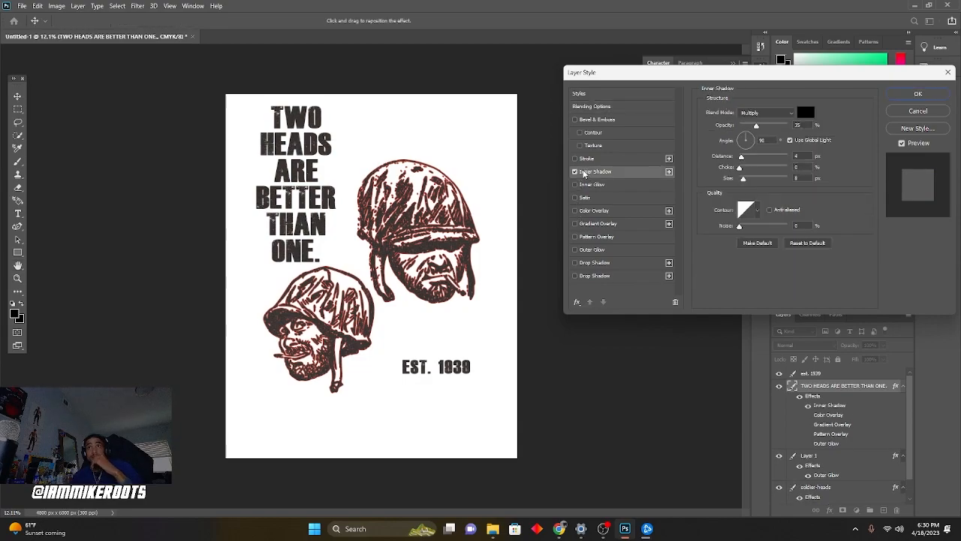
- Add a stroke effect to the slogan layer and set the stroke color to bright yellow
left_click(575, 159)
left_click(731, 181)
left_click_drag(650, 129, 726, 88)
mouse_move(757, 137)
left_mouse_down()
mouse_move(752, 128)
mouse_move(755, 191)
left_mouse_up()
mouse_move(726, 113)
left_mouse_down()
mouse_move(748, 98)
mouse_move(742, 121)
left_mouse_up()
left_click(842, 83)
- Set the slogan stroke's blend mode to Linear Burn, use a solid color fill and apply the layer style
left_click(751, 133)
left_click(746, 172)
scroll(749, 137, "down", 4)
scroll(750, 138, "up", 2)
scroll(749, 170, "down", 1)
left_click(750, 169)
left_click(742, 178)
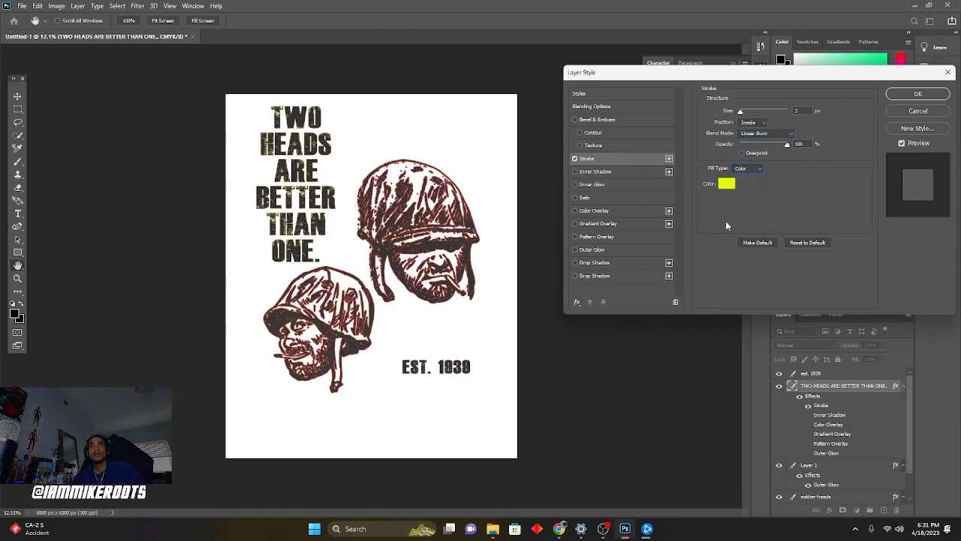
left_click(902, 94)
- Add a stroke effect to the EST. 1939 layer and give the stroke a bluish color
double_click(856, 374)
left_click(575, 158)
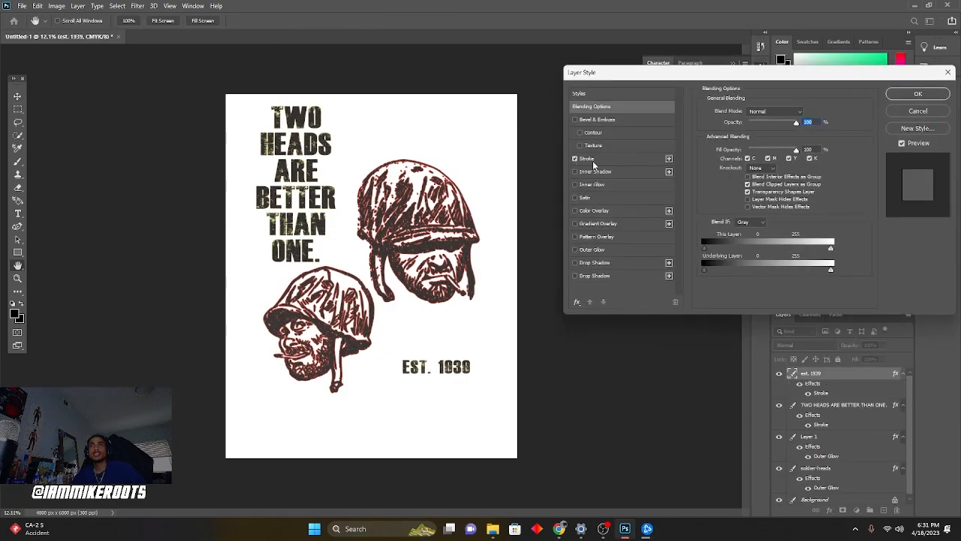
left_click(587, 158)
left_click(727, 183)
left_click(753, 147)
left_click(753, 154)
left_click(754, 146)
left_click(712, 110)
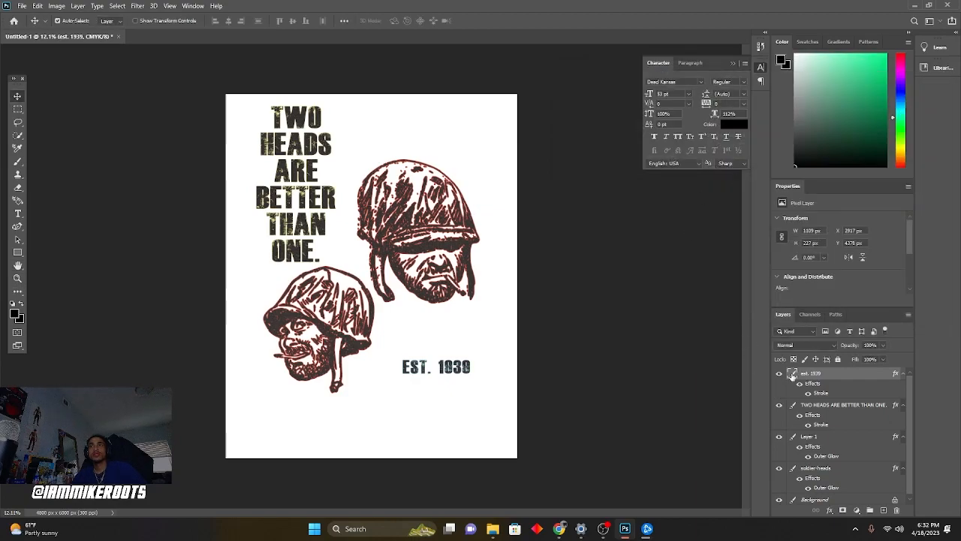
- Recolor the EST. 1939 layer's inside stroke to yellow with Linear Burn blending and apply the layer style
double_click(791, 375)
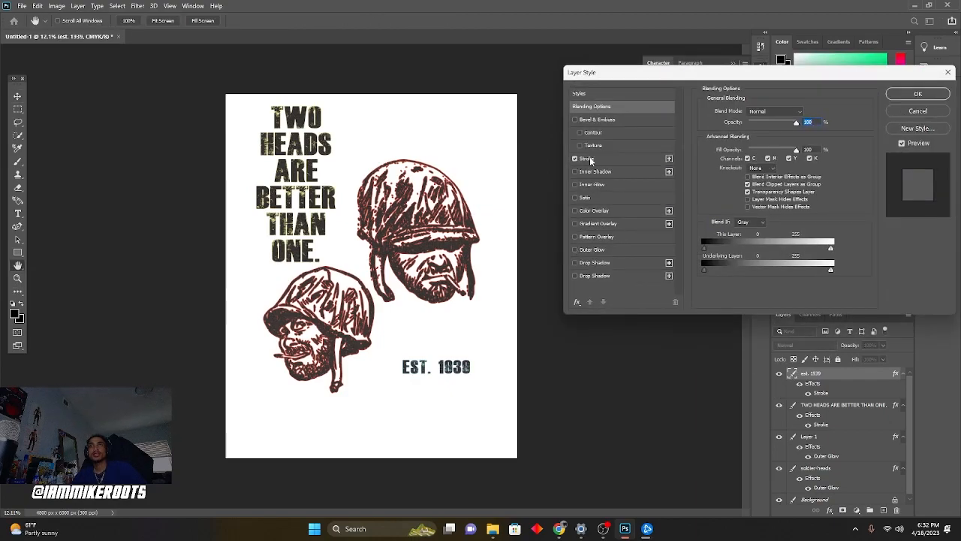
left_click(584, 158)
left_click(727, 184)
left_click(754, 189)
left_click(753, 195)
left_click(753, 193)
left_click(842, 83)
left_click(781, 133)
left_click(757, 132)
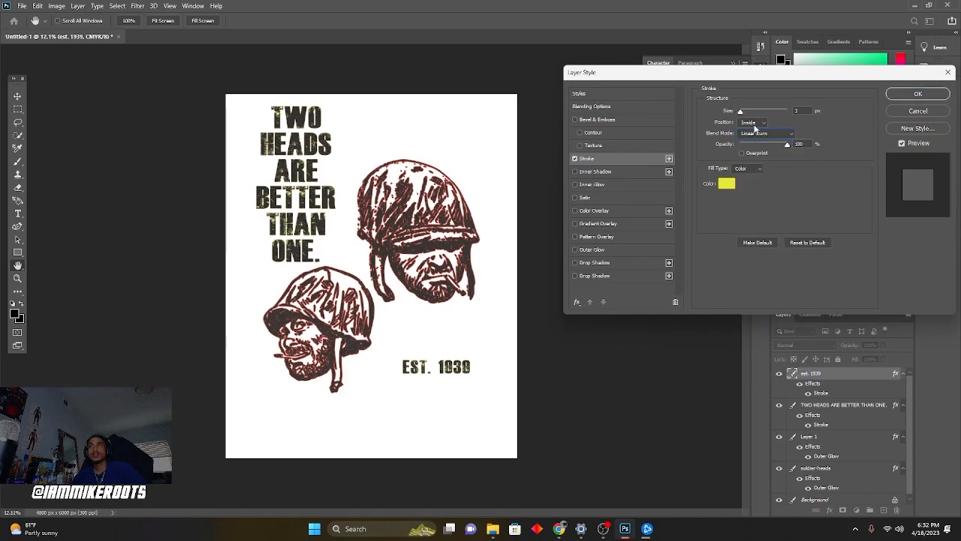
left_click(914, 94)
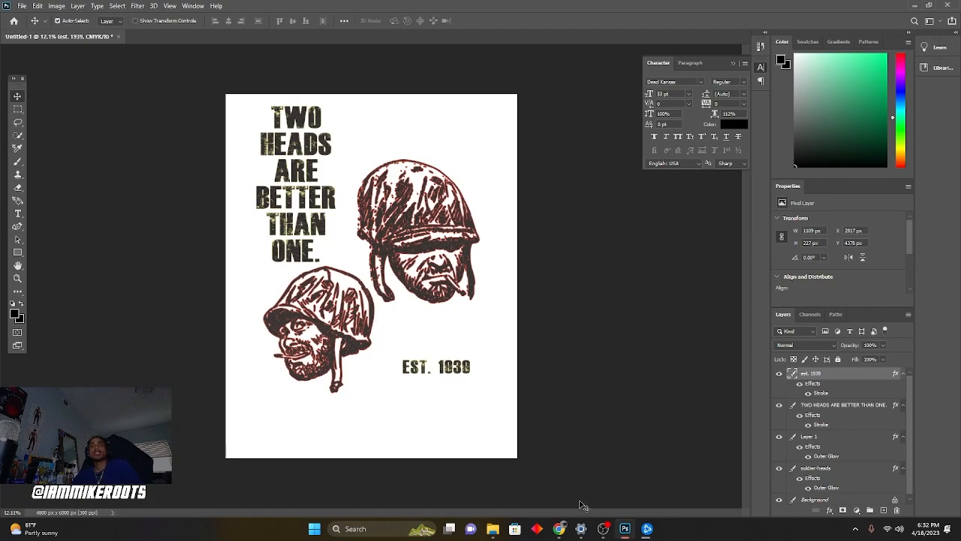
- Switch to the browser and search publicdomainvectors.org for "soldier", followed by "war"
left_click(560, 529)
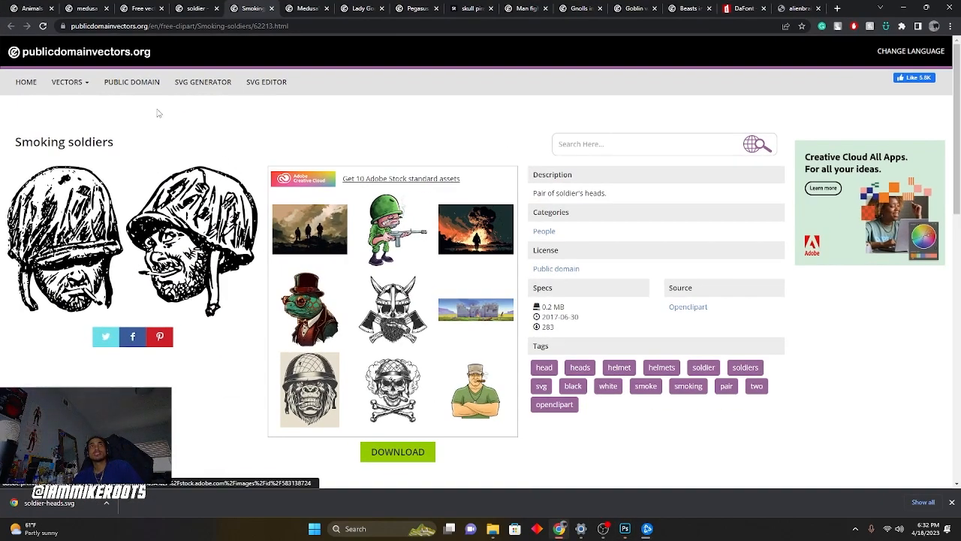
left_click(638, 144)
type("soldier")
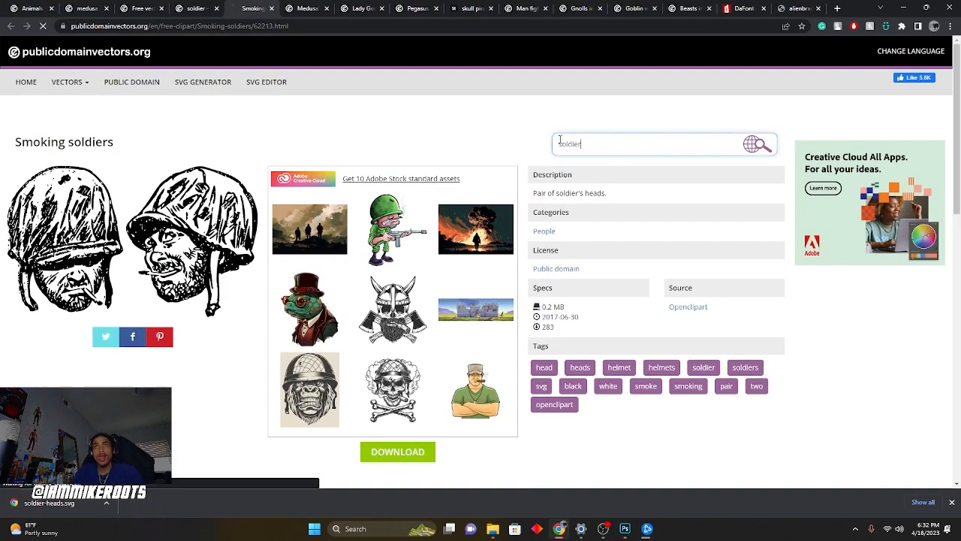
key("Return")
left_click(639, 142)
type("war")
key("Return")
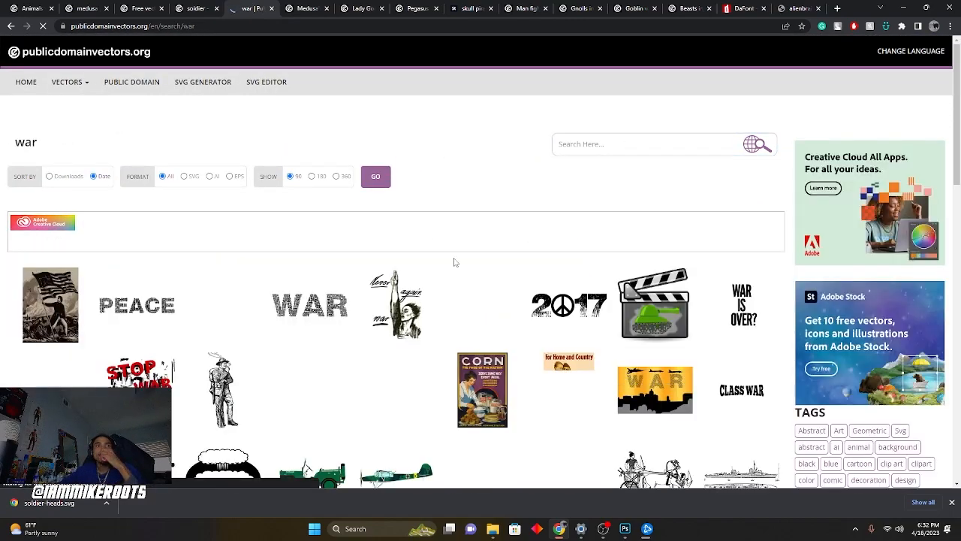
- Browse the war graphics and download the handwritten "Rich mans war poor mans blood" vector image
scroll(461, 314, "down", 1)
scroll(461, 313, "down", 5)
left_click(628, 528)
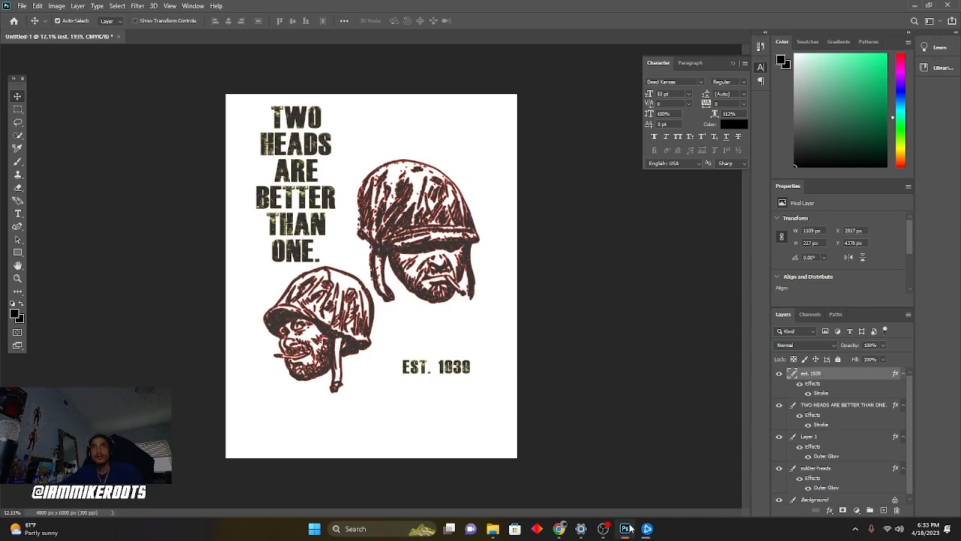
left_click(628, 529)
scroll(415, 314, "down", 4)
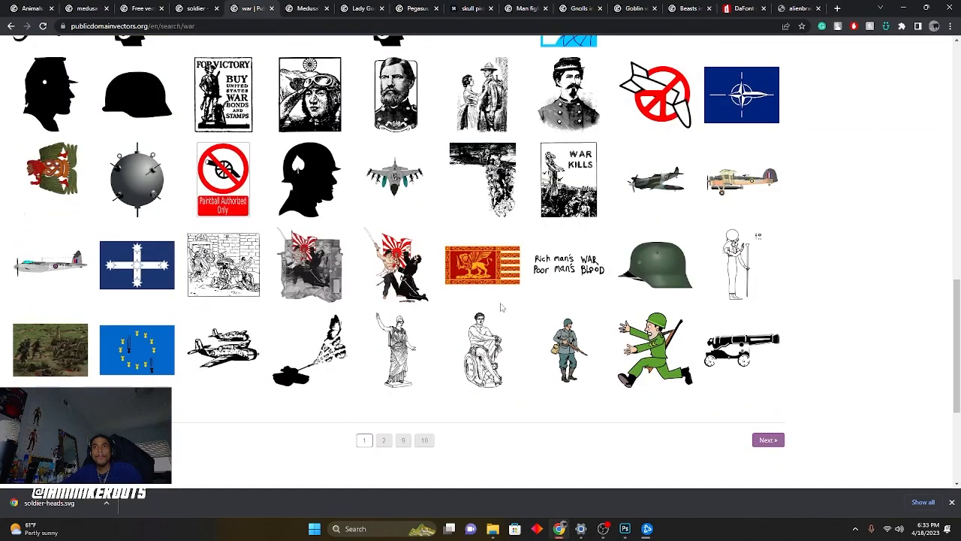
left_click(569, 265)
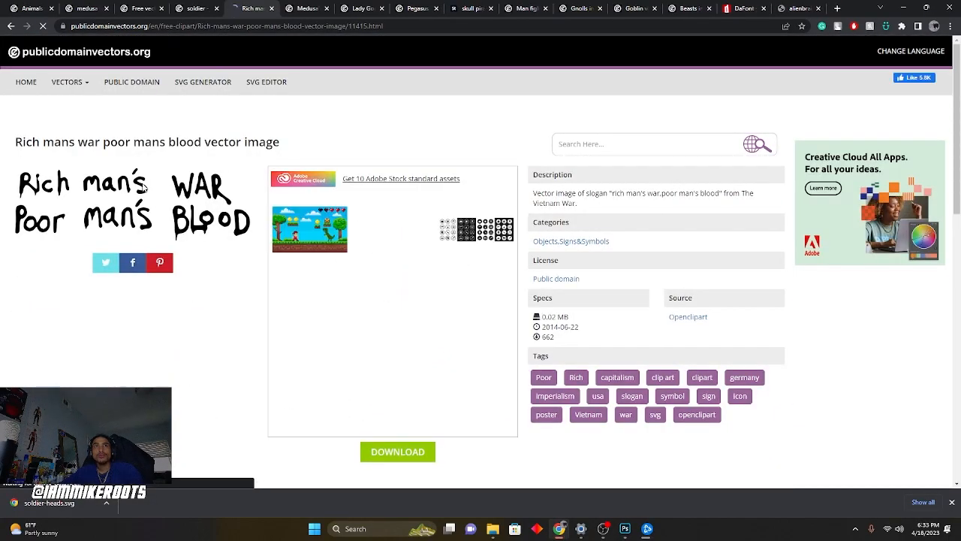
left_click(408, 453)
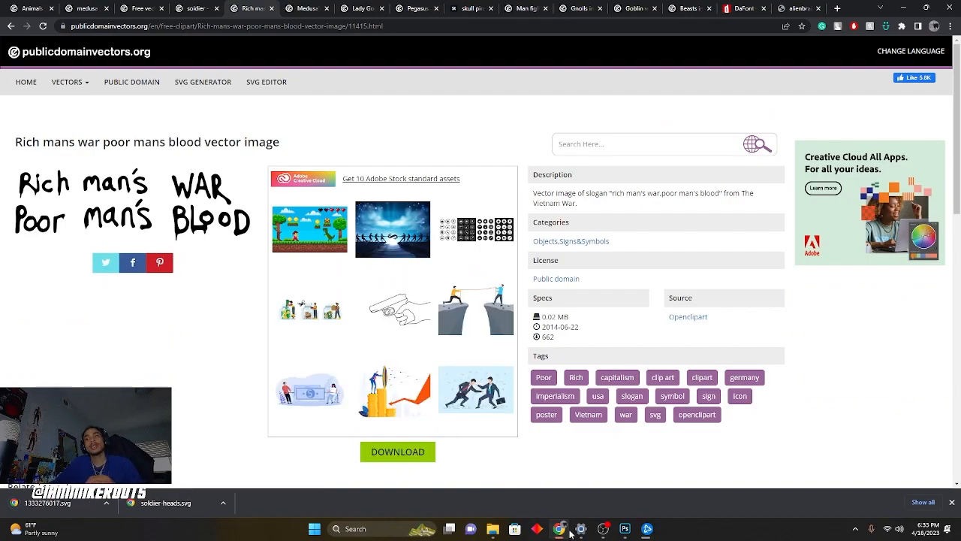
- Switch to Photoshop, place the downloaded 1333276017.svg in the design and rotate it to about -13°
left_click(625, 528)
left_click(492, 529)
left_click_drag(417, 450, 437, 207)
mouse_move(397, 169)
left_mouse_down()
mouse_move(408, 167)
mouse_move(387, 178)
left_mouse_up()
left_click_drag(399, 201, 377, 258)
left_click_drag(381, 220, 395, 231)
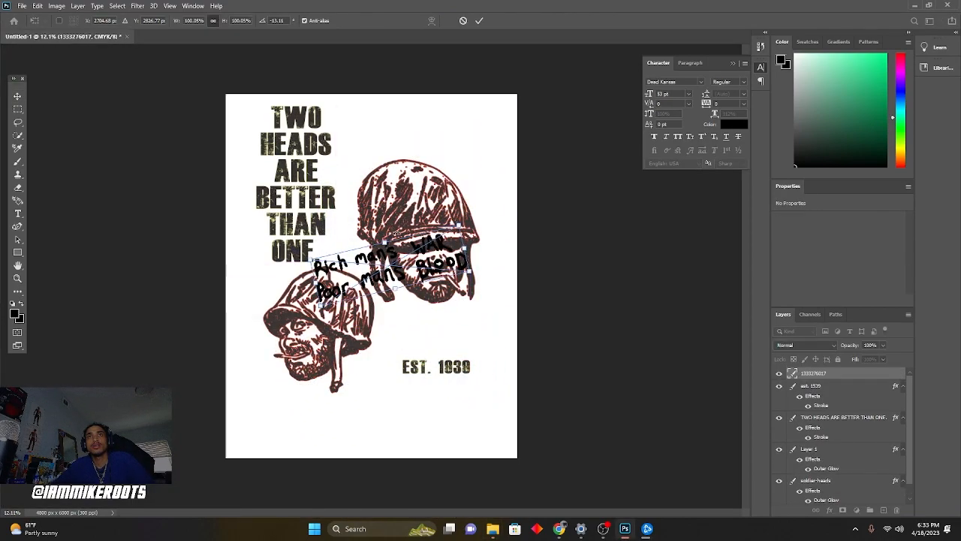
- Resize the tilted handwritten slogan to about 2170 x 882 px and place it just above the EST. 1939 line
left_click_drag(455, 223, 432, 240)
left_click_drag(379, 272, 467, 210)
left_click_drag(386, 273, 388, 308)
left_click_drag(373, 310, 418, 237)
left_click_drag(500, 260, 494, 221)
left_click_drag(430, 255, 432, 344)
key("Return")
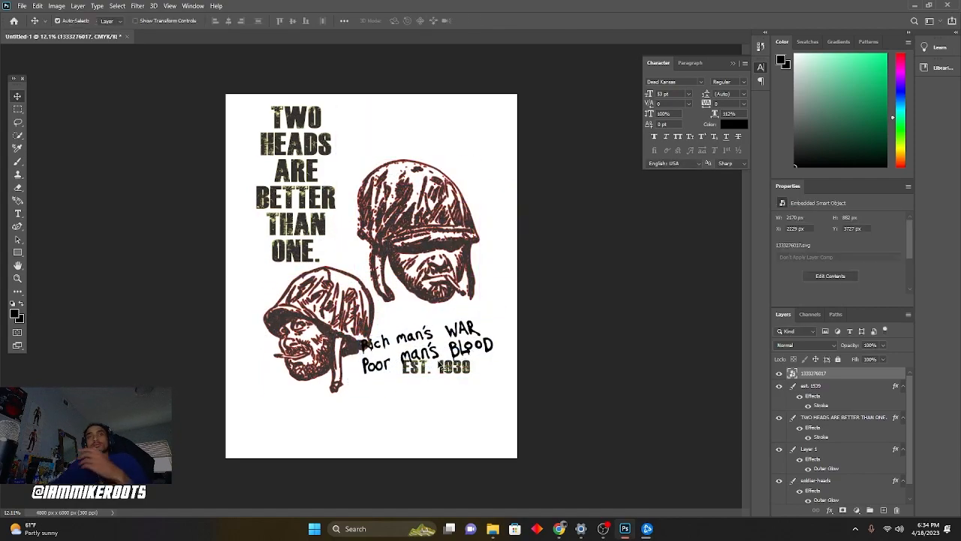
- Nudge the handwritten slogan upward and transform it to about 2169 x 1005 px
left_click(439, 359)
left_click_drag(438, 359, 440, 356)
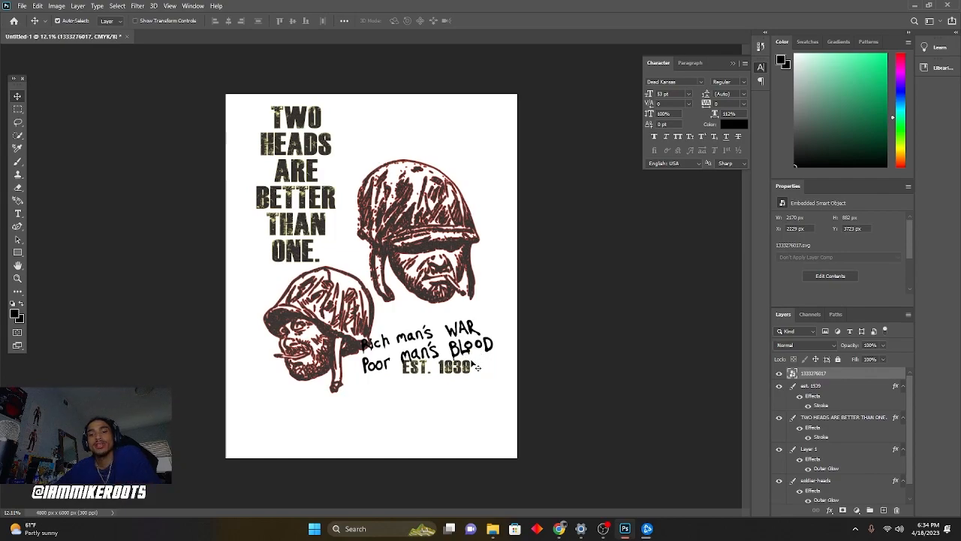
scroll(477, 368, "up", 3)
left_click_drag(489, 375, 490, 374)
key("ctrl+t")
left_click_drag(437, 316, 432, 313)
key("Return")
key("ctrl+0")
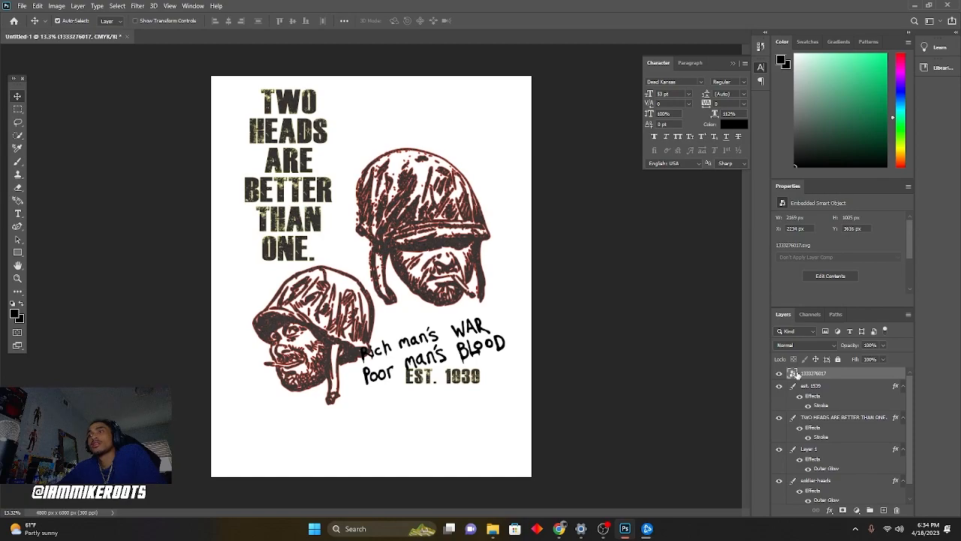
right_click(809, 372)
left_click(838, 275)
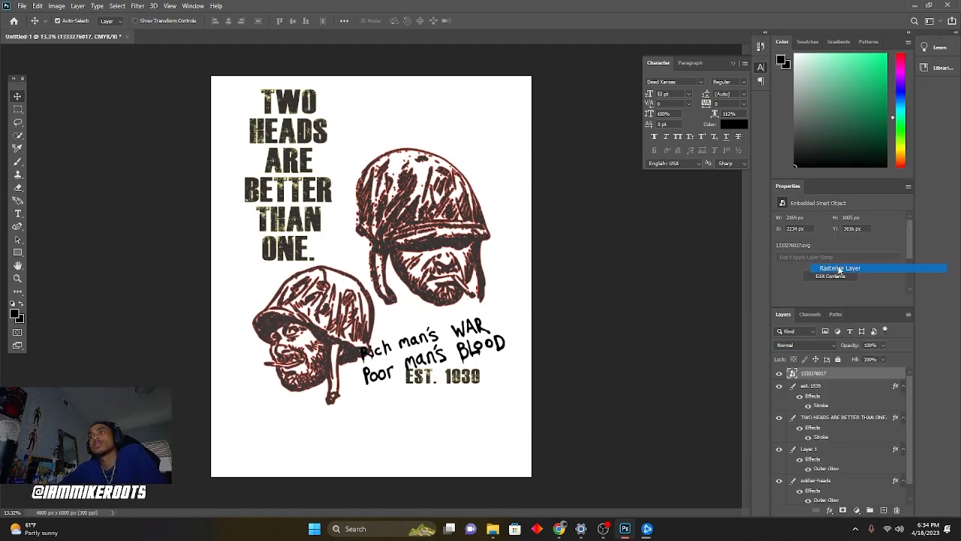
- Try a red Color Overlay at 100% opacity on the handwritten slogan
double_click(793, 372)
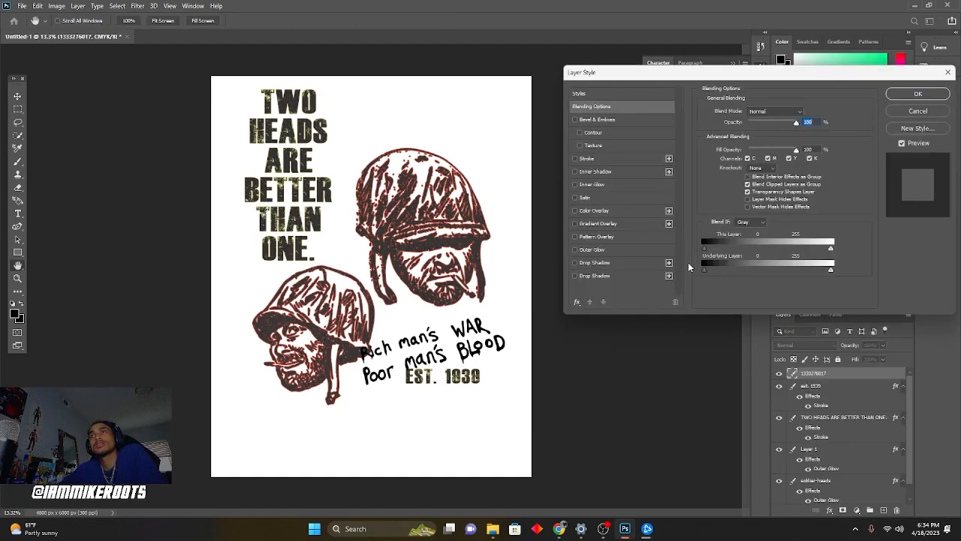
left_click(575, 211)
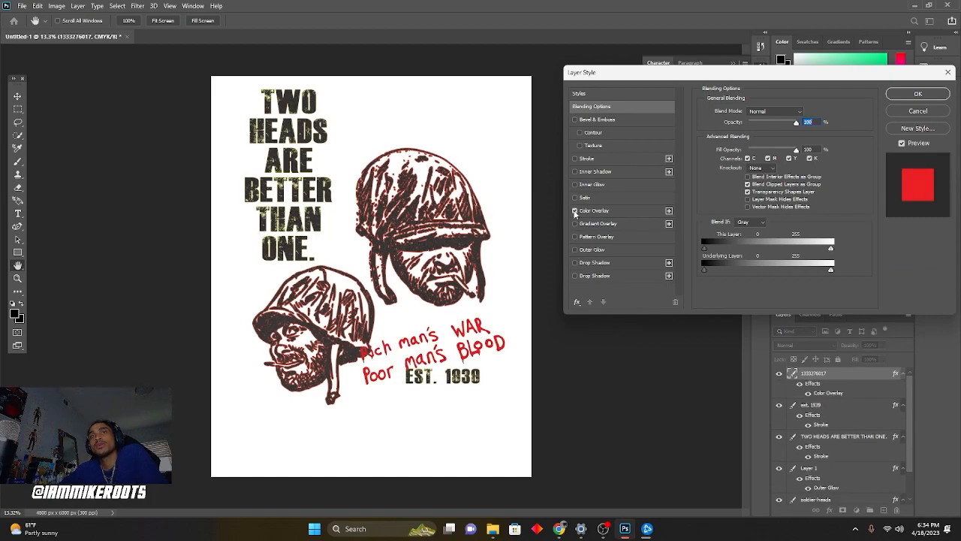
left_click(602, 211)
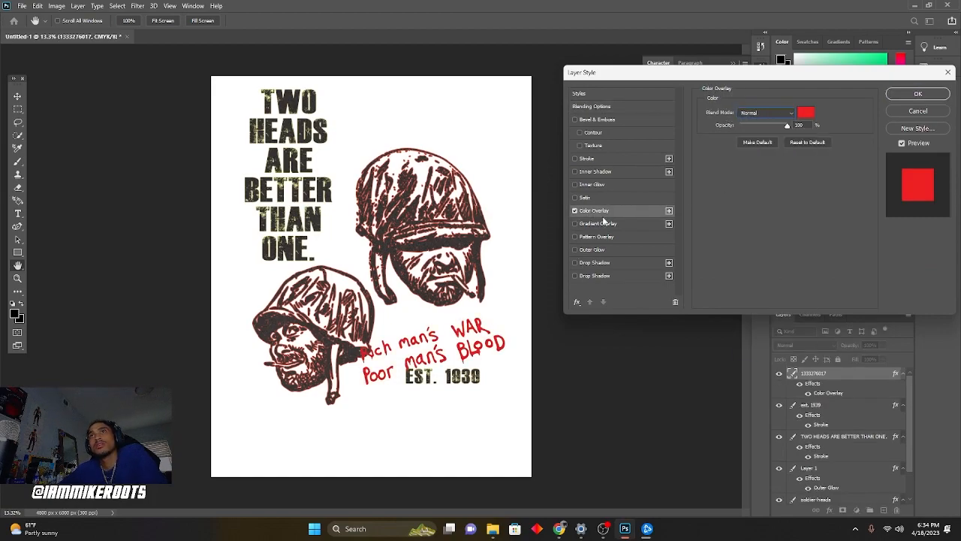
- Try a Gradient Overlay with custom colour stops on the handwritten slogan, then turn it off
left_click(597, 224)
left_click(758, 139)
double_click(592, 262)
left_click_drag(488, 240, 504, 172)
left_click_drag(709, 88, 675, 93)
left_click(842, 83)
double_click(795, 262)
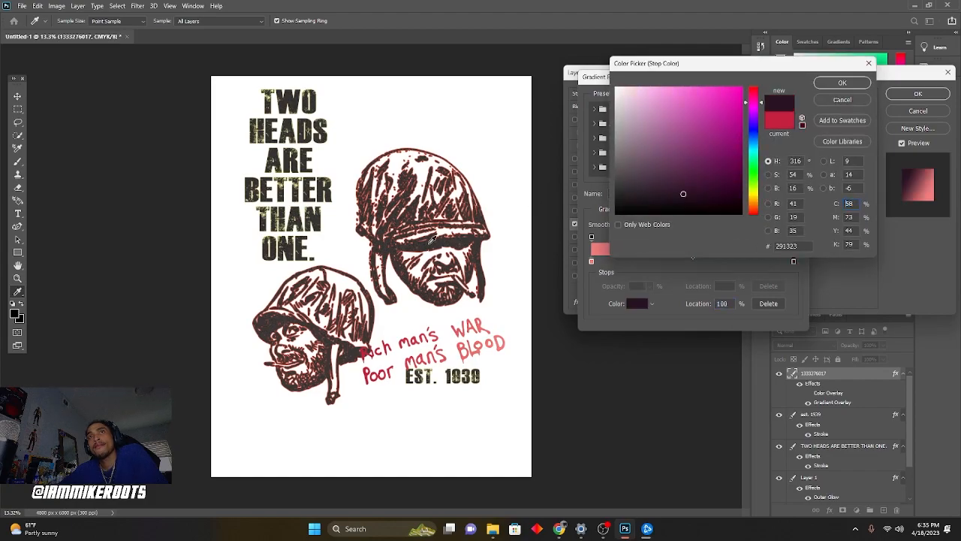
left_click_drag(623, 179, 680, 94)
key("Escape")
key("Escape")
left_click(575, 223)
- Try a green Satin effect at 100% opacity on the handwritten slogan in place of the Color Overlay
left_click(584, 211)
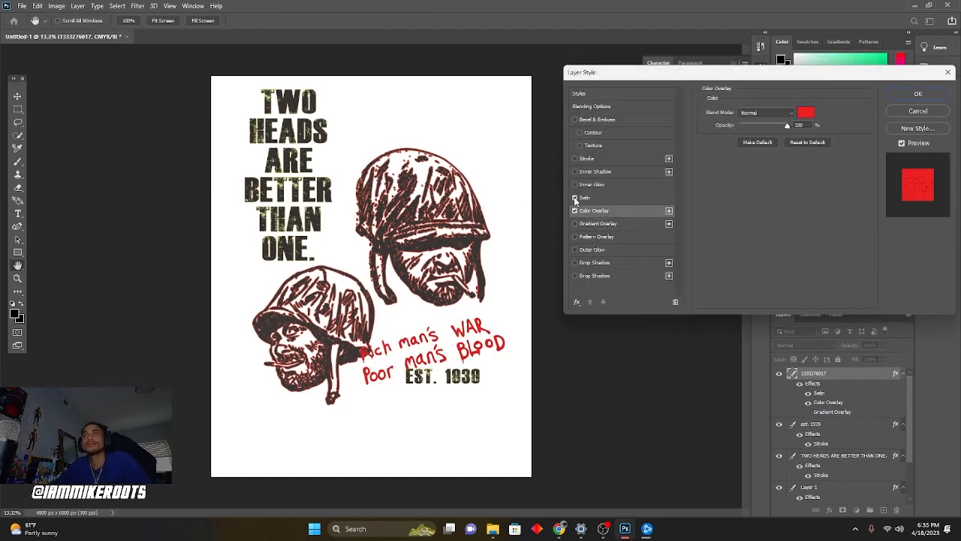
left_click(574, 210)
left_click(585, 197)
left_click(805, 112)
left_click(842, 85)
left_click_drag(742, 125, 787, 125)
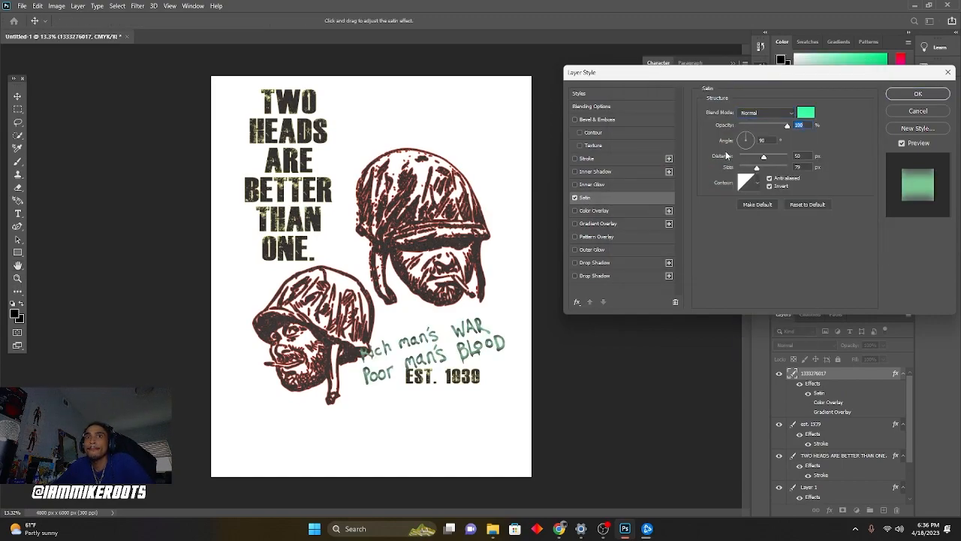
- Try other Satin colours on the handwritten slogan and discard the layer style changes
left_click(804, 114)
left_click(624, 187)
left_click(753, 130)
left_click(684, 103)
left_click(754, 151)
left_click_drag(669, 152, 639, 109)
left_click(842, 99)
left_click(805, 112)
left_click(751, 193)
left_click_drag(721, 98, 672, 98)
left_click(842, 100)
left_click(918, 110)
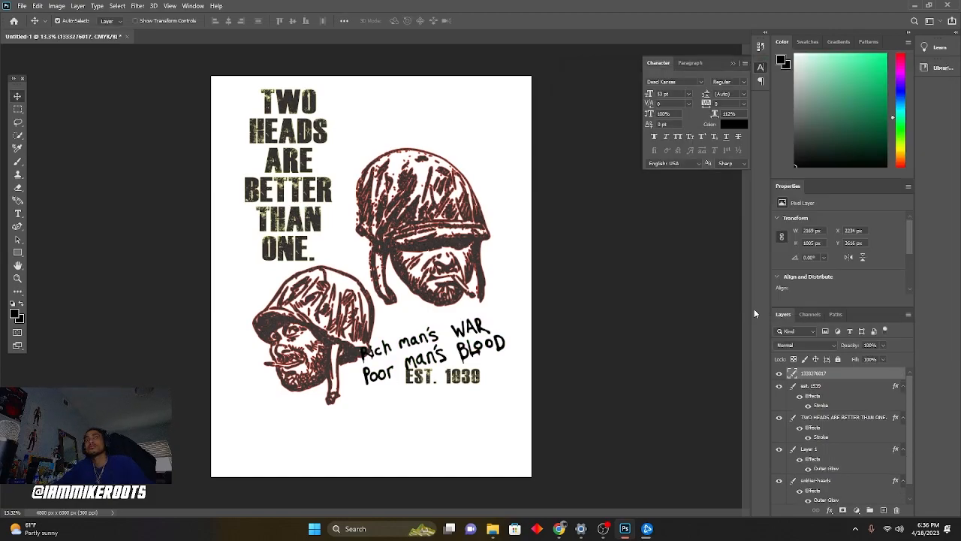
- Add a thin yellow-green Stroke effect to the handwritten slogan
double_click(793, 375)
left_click(587, 158)
mouse_move(740, 113)
left_mouse_down()
mouse_move(767, 114)
mouse_move(747, 115)
left_mouse_up()
left_click(751, 133)
left_click(749, 142)
key("Return")
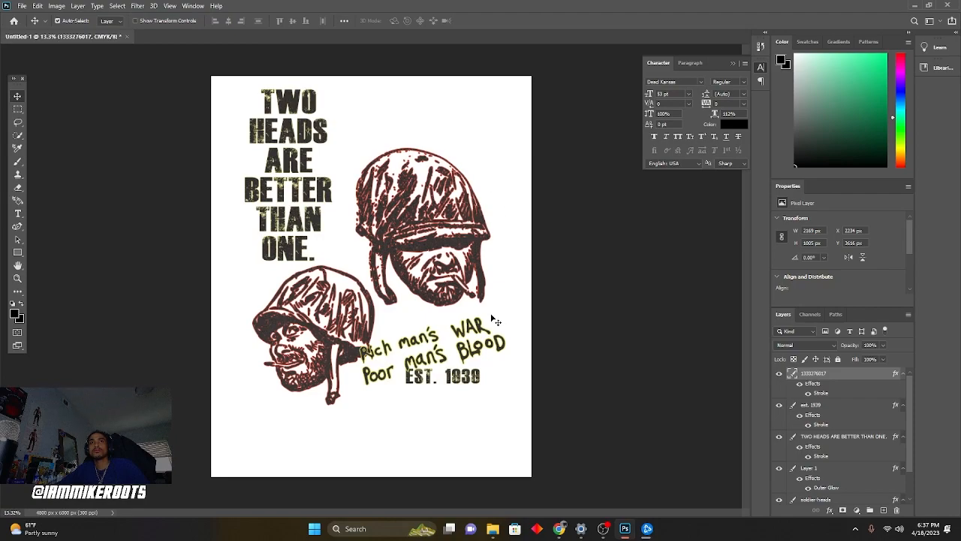
- Apply Bevel & Emboss to the handwritten slogan and to the TWO HEADS ARE BETTER THAN ONE text, using Emboss style and Smooth technique
double_click(790, 380)
left_click(575, 120)
left_click(899, 97)
double_click(792, 449)
left_click(575, 120)
left_click(609, 119)
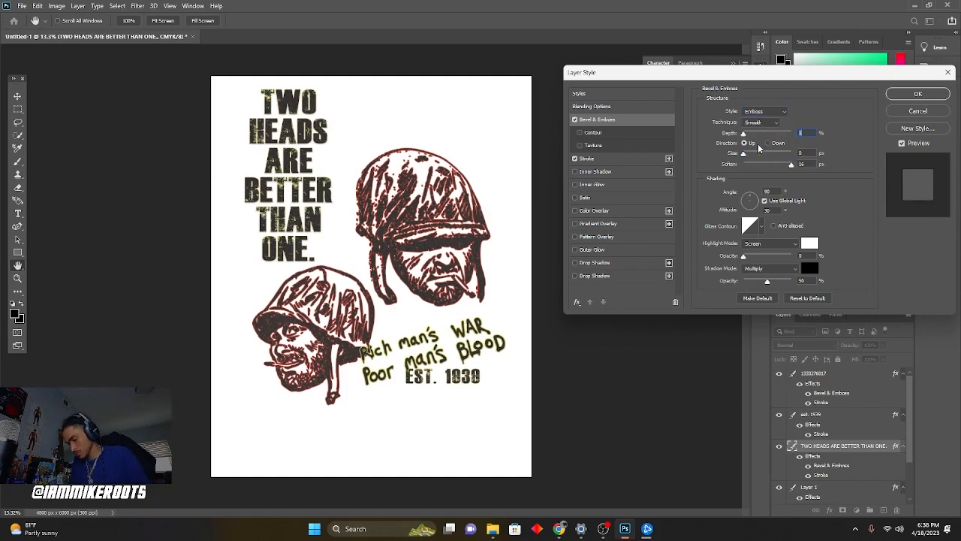
left_click(917, 93)
- Apply Bevel & Emboss to the EST. 1939 text
scroll(799, 476, "down", 2)
left_click(802, 434)
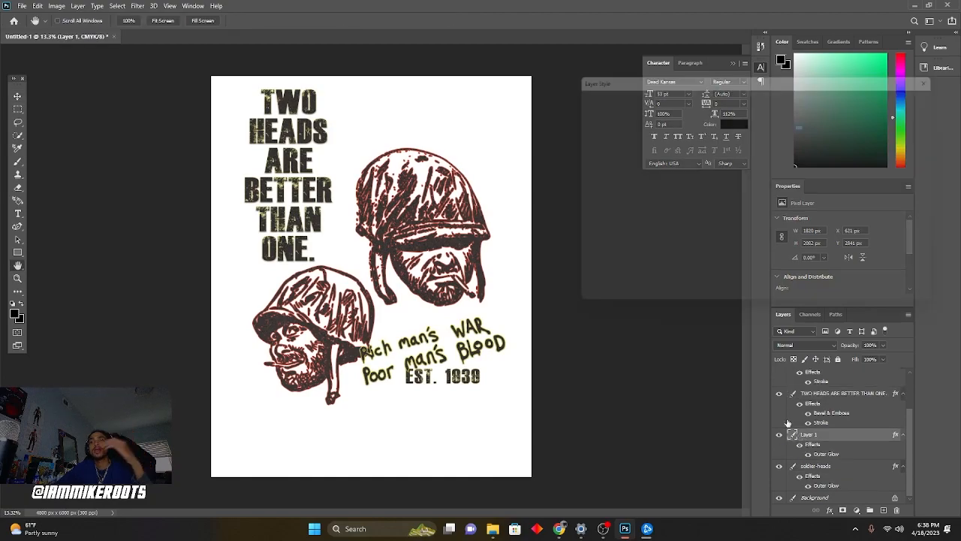
scroll(790, 380, "up", 2)
double_click(841, 414)
left_click(908, 97)
- Apply Bevel & Emboss to both soldier head layers, Layer 1 and soldier-heads
scroll(796, 420, "down", 2)
double_click(794, 434)
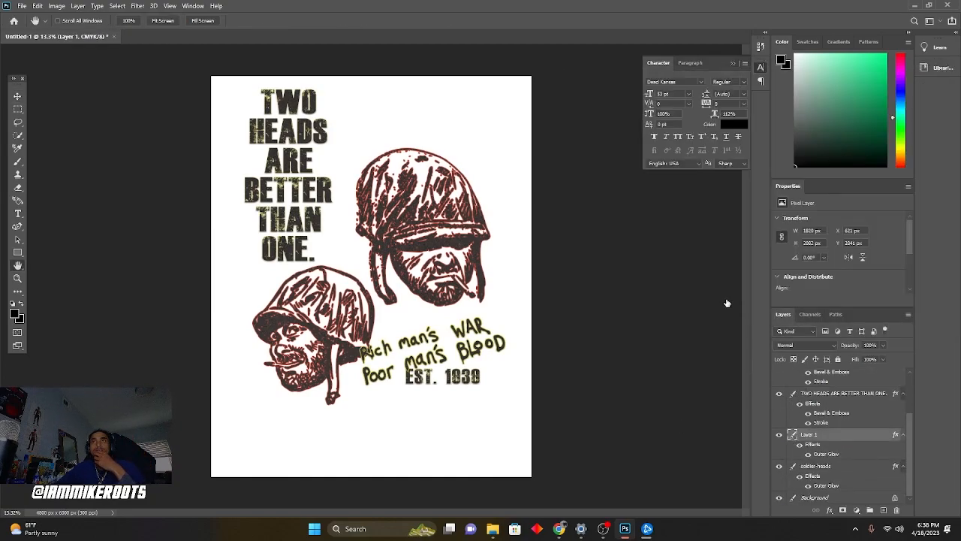
left_click(907, 95)
double_click(794, 394)
left_click(907, 94)
left_click(794, 475)
double_click(794, 477)
left_click(575, 121)
left_click(913, 94)
- Switch to Chrome, search publicdomainvectors.org for "star" and examine the first result pages for a suitable graphic
left_click(560, 529)
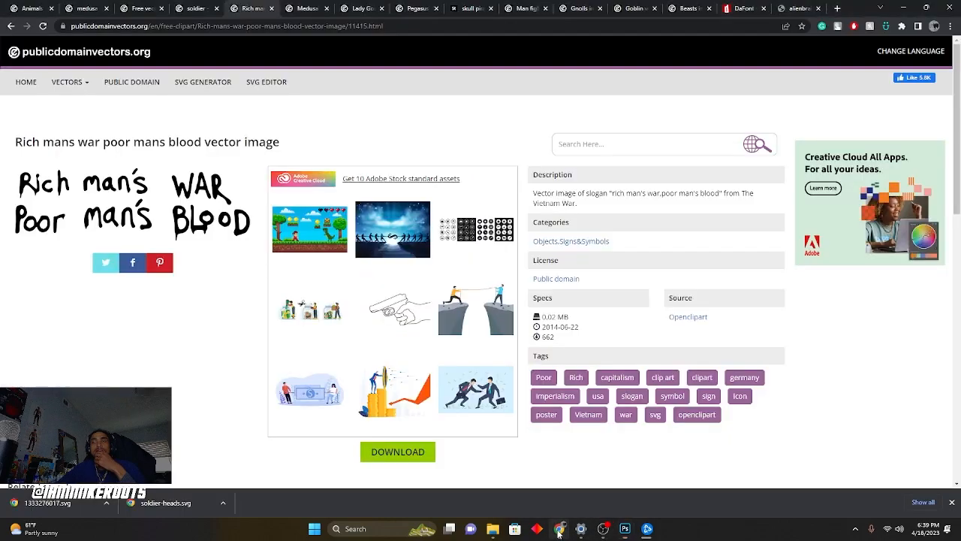
left_click(561, 529)
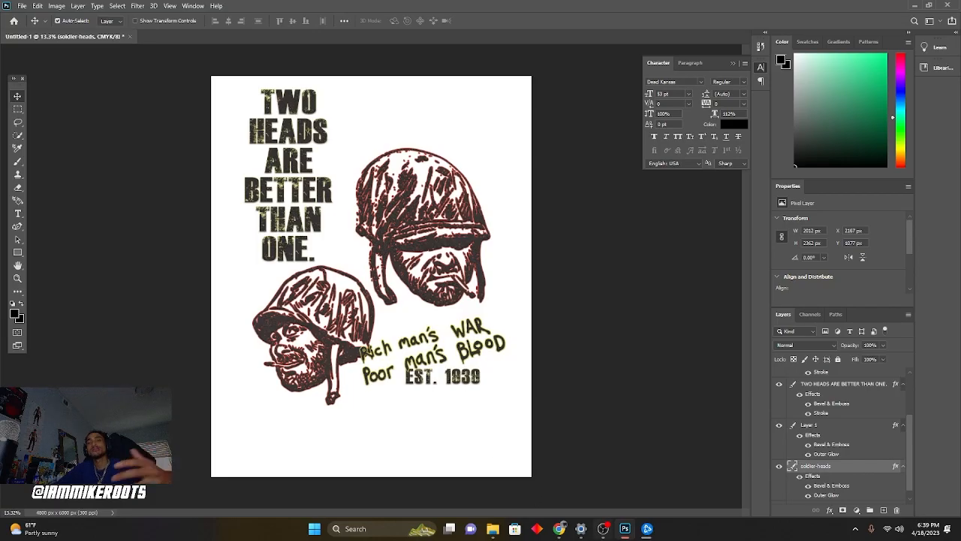
left_click(559, 529)
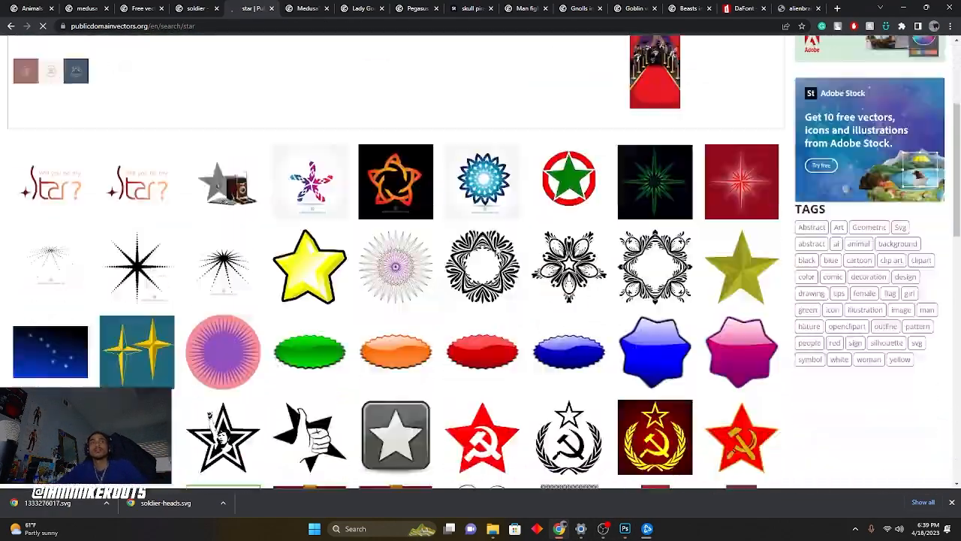
scroll(488, 225, "down", 10)
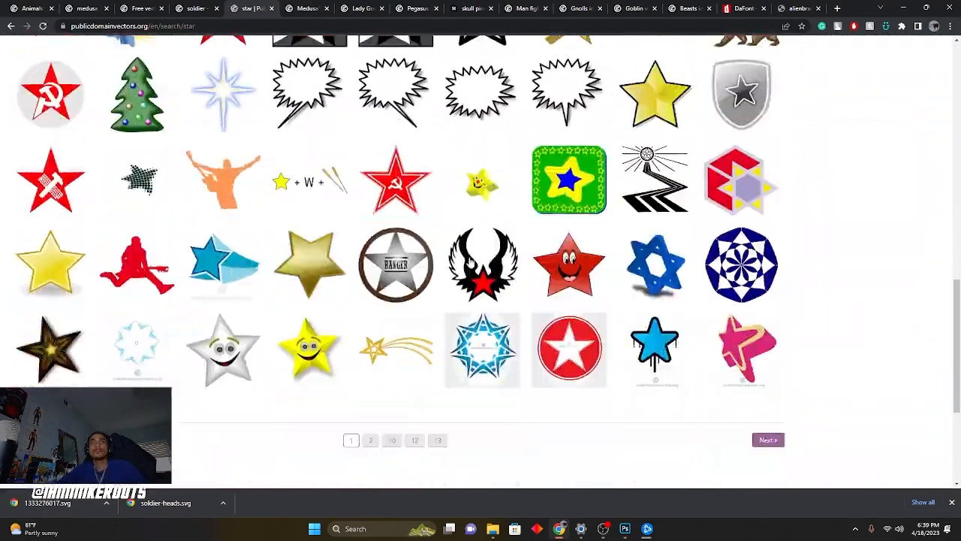
left_click(371, 390)
scroll(382, 417, "down", 10)
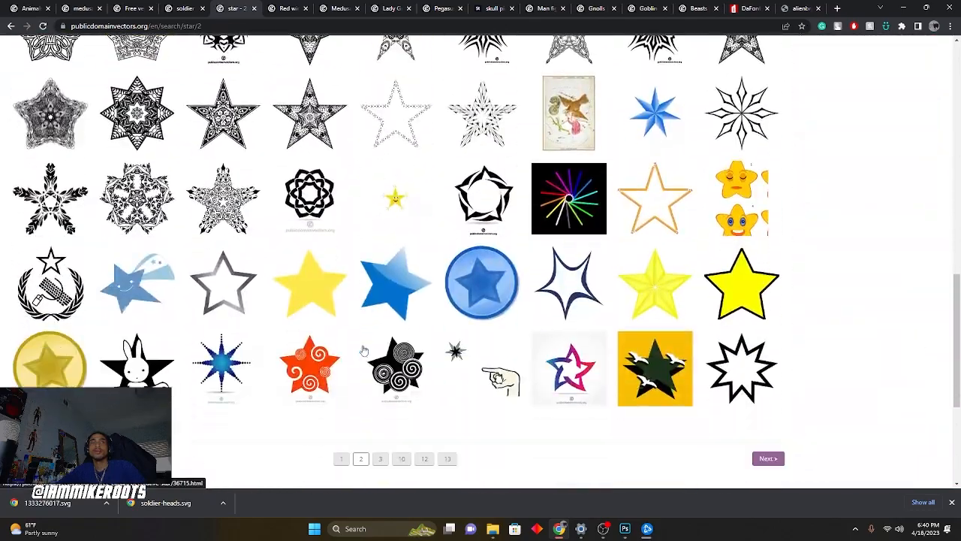
left_click(381, 410)
scroll(381, 301, "down", 10)
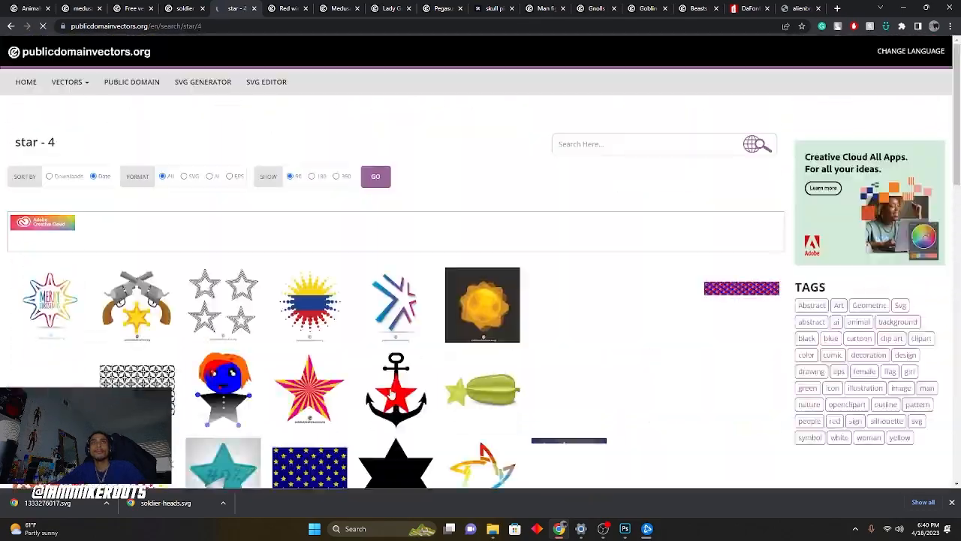
- Examine further star result pages and open candidate star vectors in new tabs
scroll(391, 392, "down", 10)
scroll(391, 392, "down", 10)
left_click(399, 340)
scroll(398, 338, "down", 10)
left_click(399, 438)
scroll(418, 316, "down", 10)
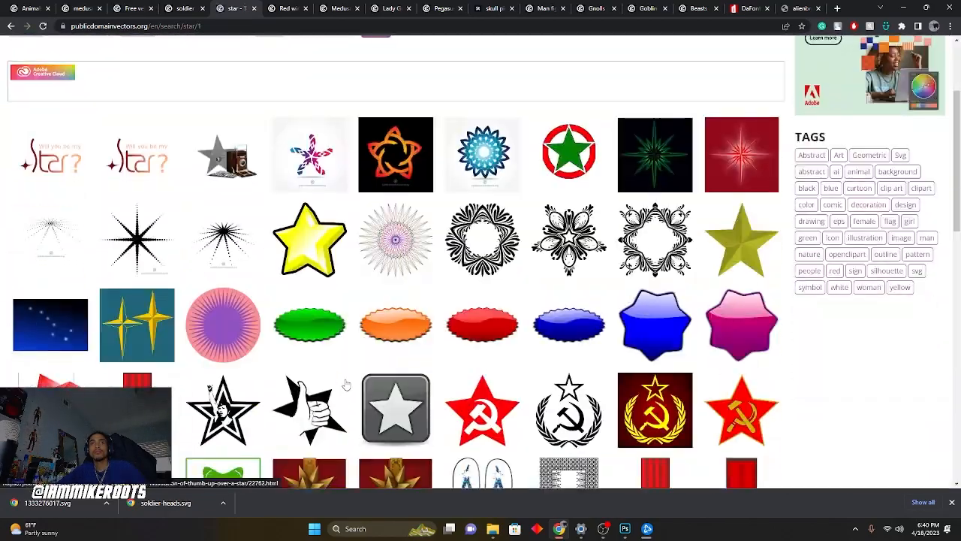
scroll(347, 384, "down", 2)
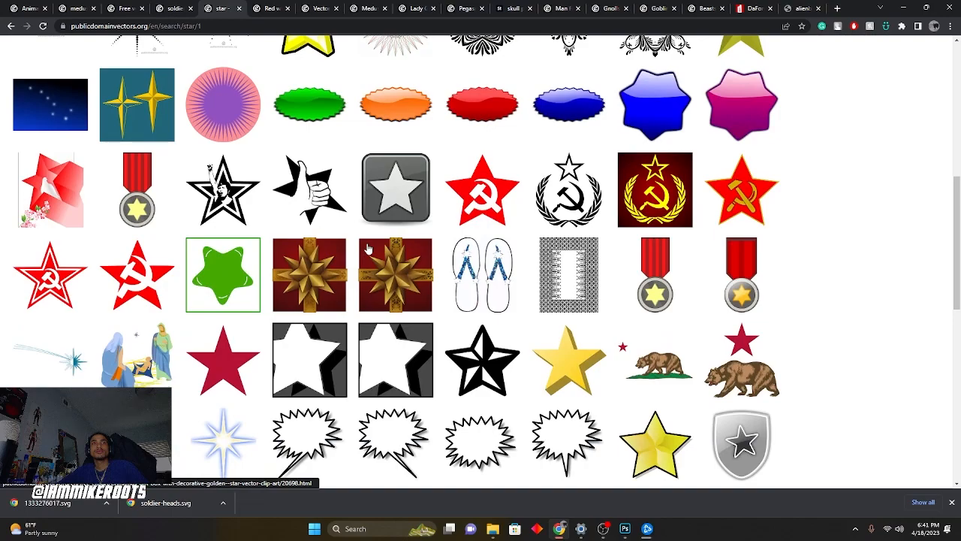
scroll(402, 359, "down", 5)
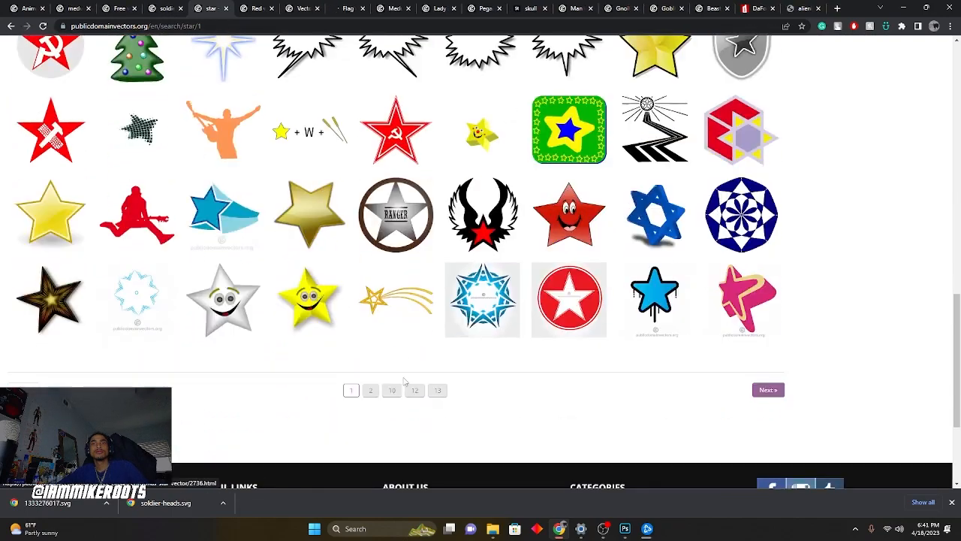
left_click(415, 390)
scroll(402, 335, "down", 3)
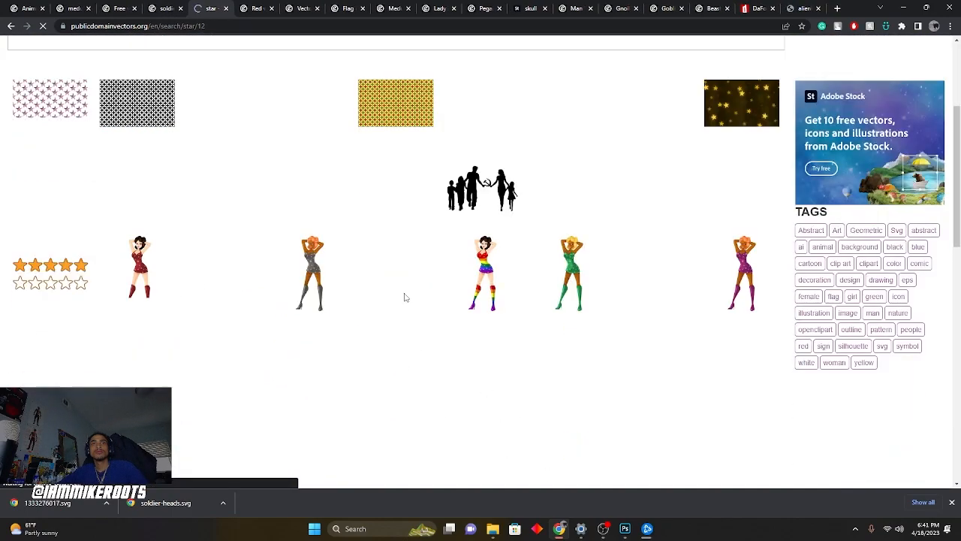
scroll(396, 362, "down", 5)
- Search the vector site for "jets"
scroll(397, 362, "up", 10)
left_click(654, 139)
type("jets")
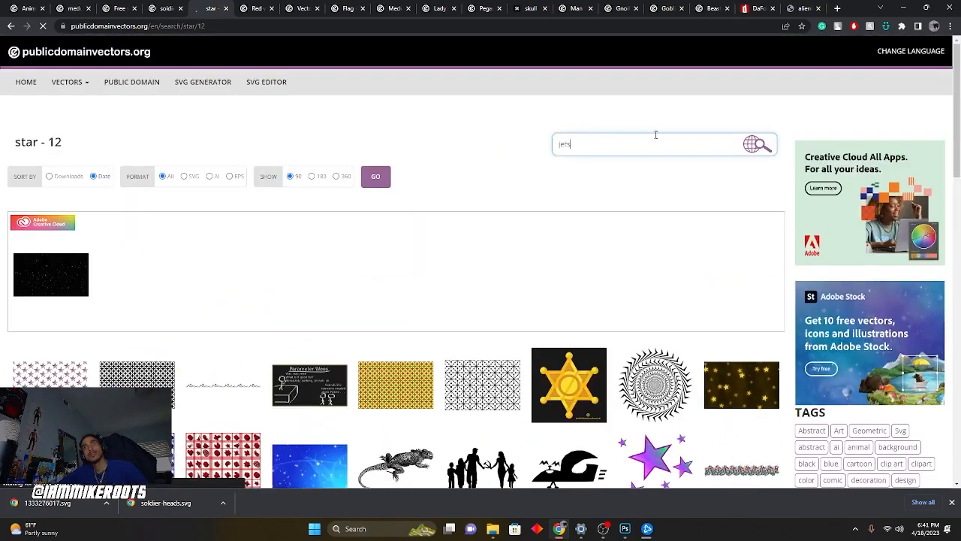
key("Return")
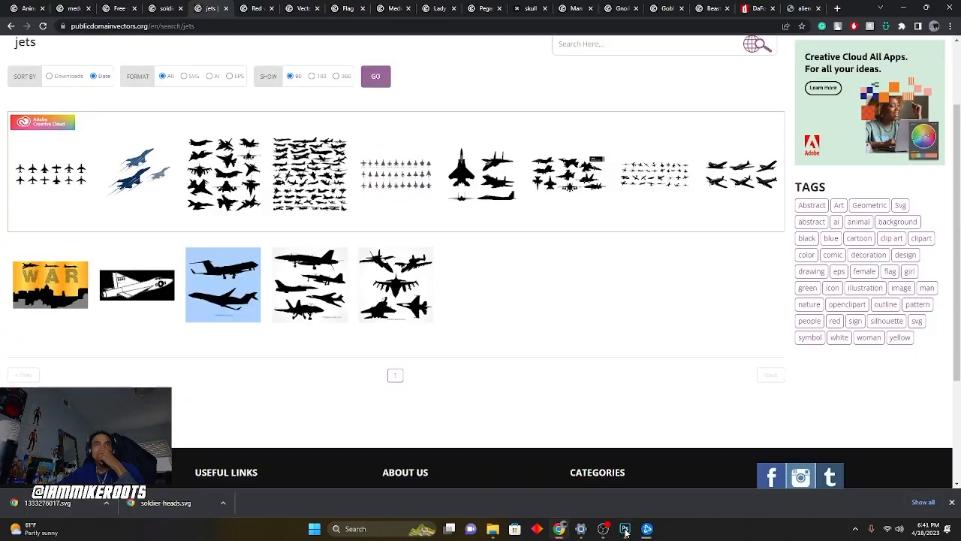
- Search the vector site for "helicopter" and download the Military helicopter silhouette
scroll(598, 152, "up", 1)
left_click(598, 150)
type("helicopter")
key("Return")
scroll(466, 300, "down", 6)
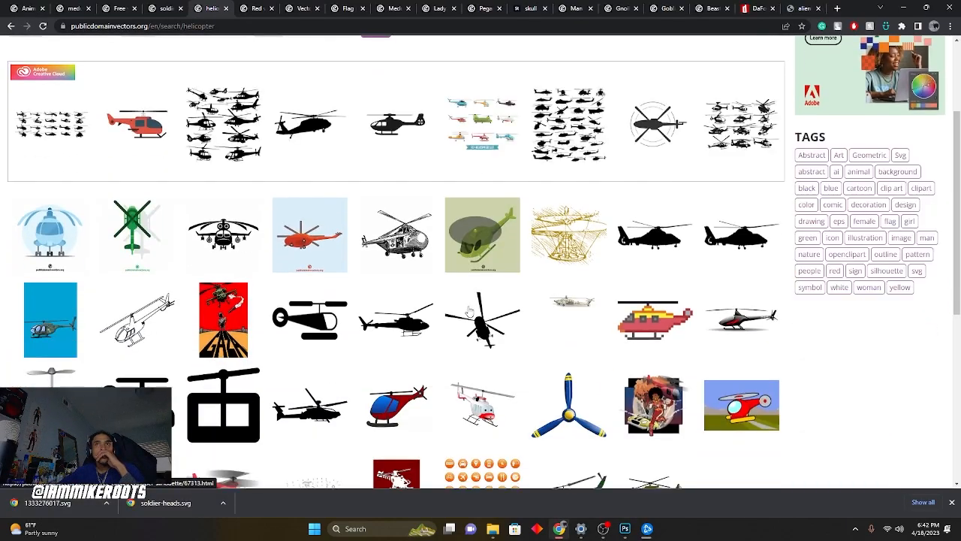
scroll(326, 248, "up", 1)
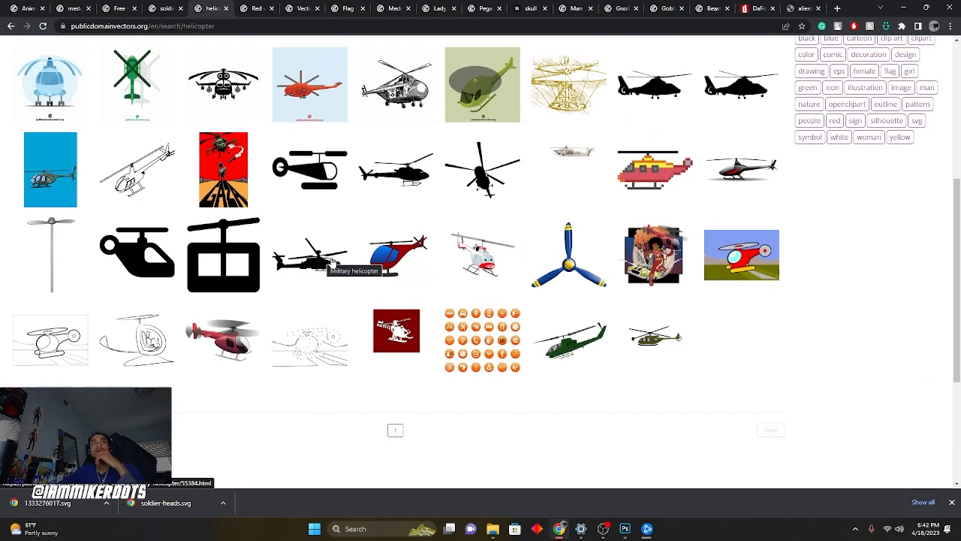
left_click(314, 240)
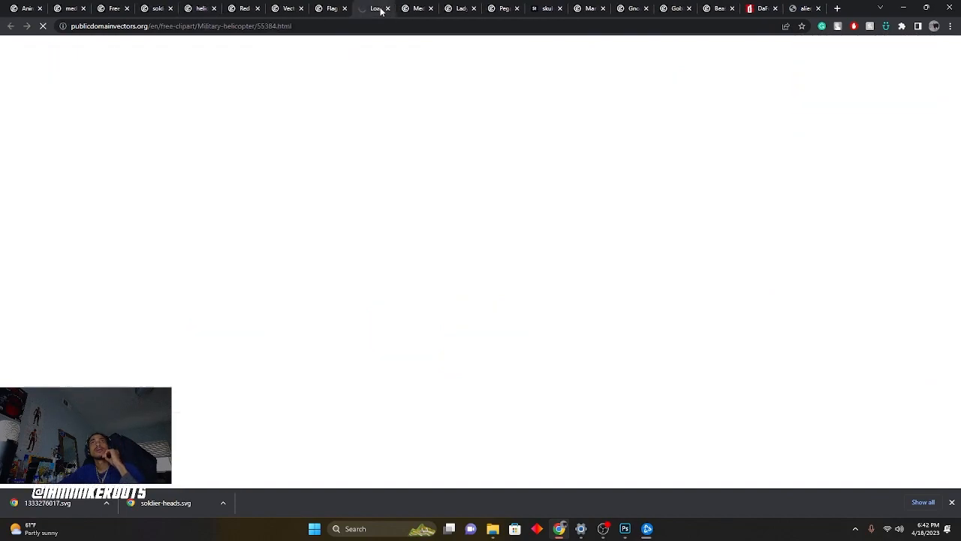
left_click(386, 435)
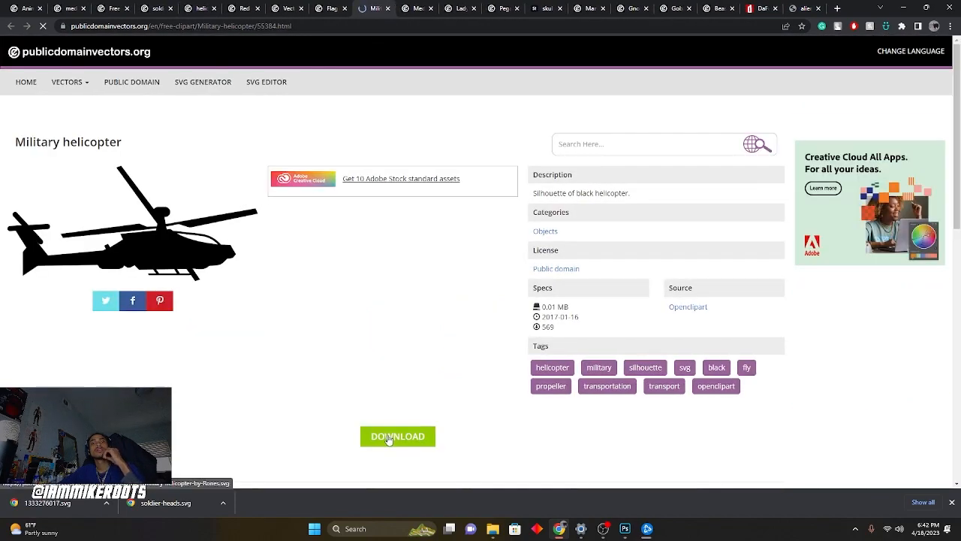
- Download the red Flag of California - Star vector from its open page
left_click(328, 9)
left_click(288, 8)
left_click(329, 9)
left_click(398, 453)
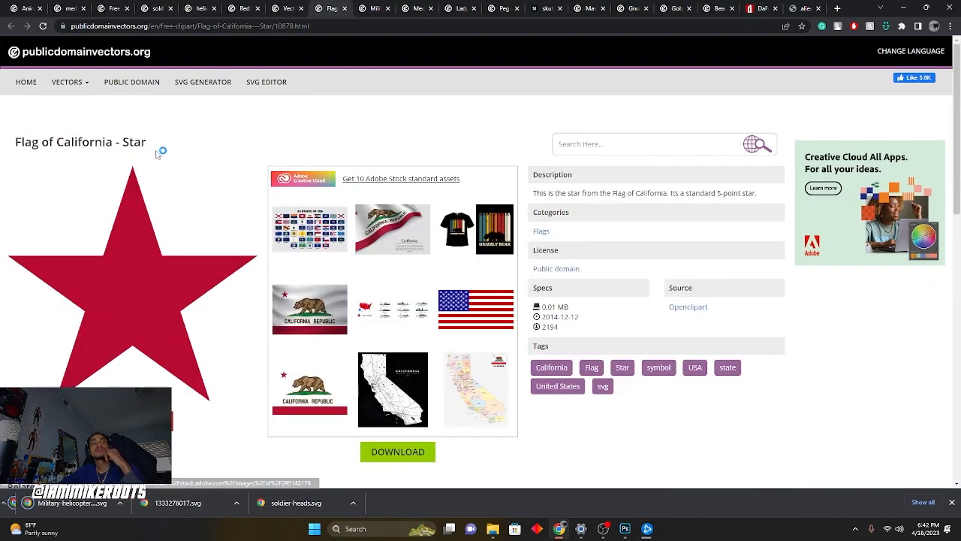
- Open two more black helicopter silhouettes from the helicopter search results and download their vector files
left_click(194, 8)
scroll(398, 148, "up", 1)
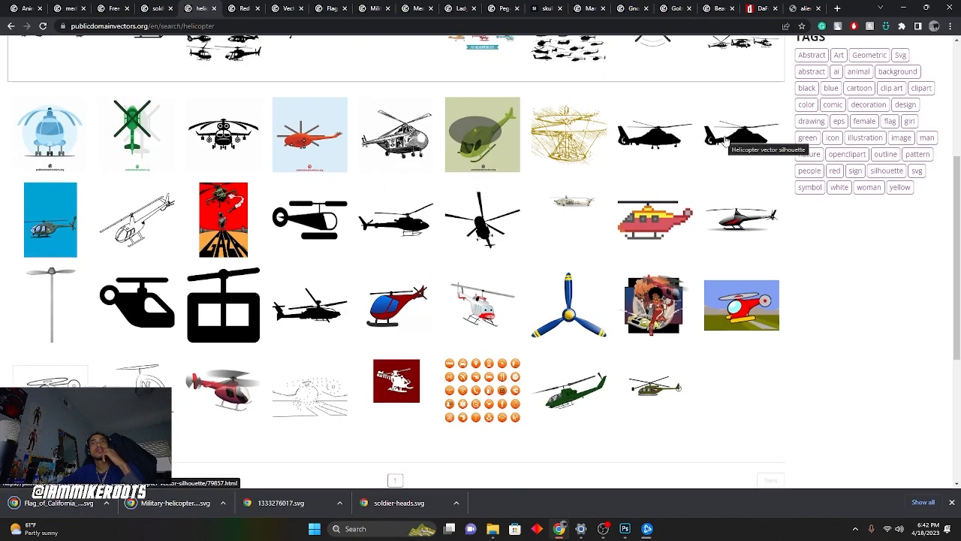
middle_click(412, 222)
middle_click(411, 141)
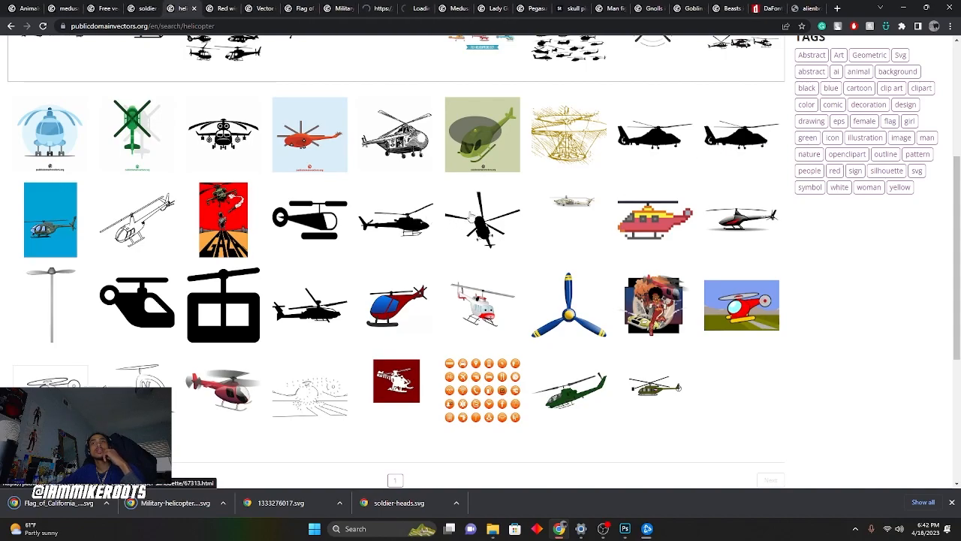
left_click(376, 8)
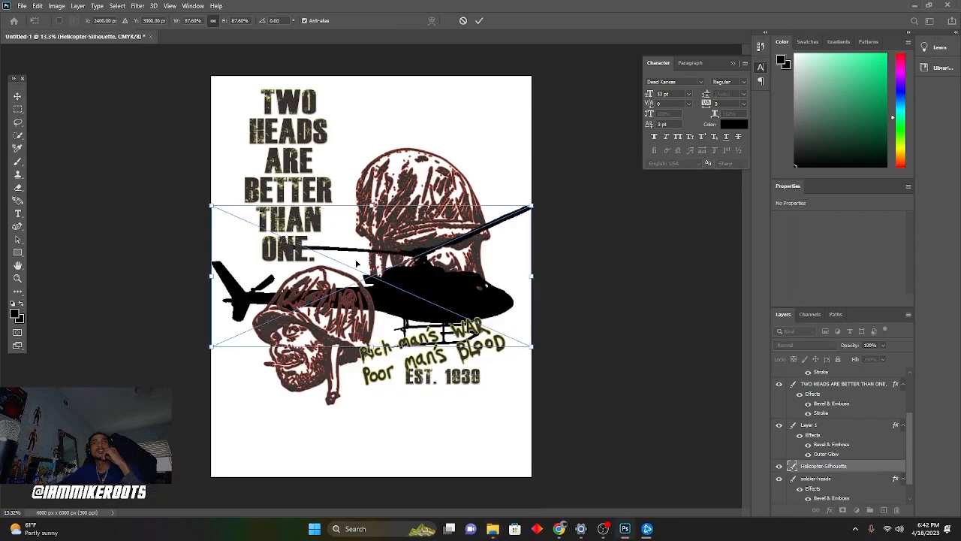
- Switch to Photoshop and tilt the placed Helicopter-Silhouette.svg upward, sized to about 2147 x 1424 px above the larger soldier's helmet
left_click_drag(526, 279, 354, 435)
left_click_drag(310, 389, 463, 124)
left_click_drag(515, 109, 501, 90)
mouse_move(481, 113)
left_mouse_down()
mouse_move(343, 223)
mouse_move(355, 156)
mouse_move(475, 120)
left_mouse_up()
left_click_drag(513, 145, 517, 150)
key("Return")
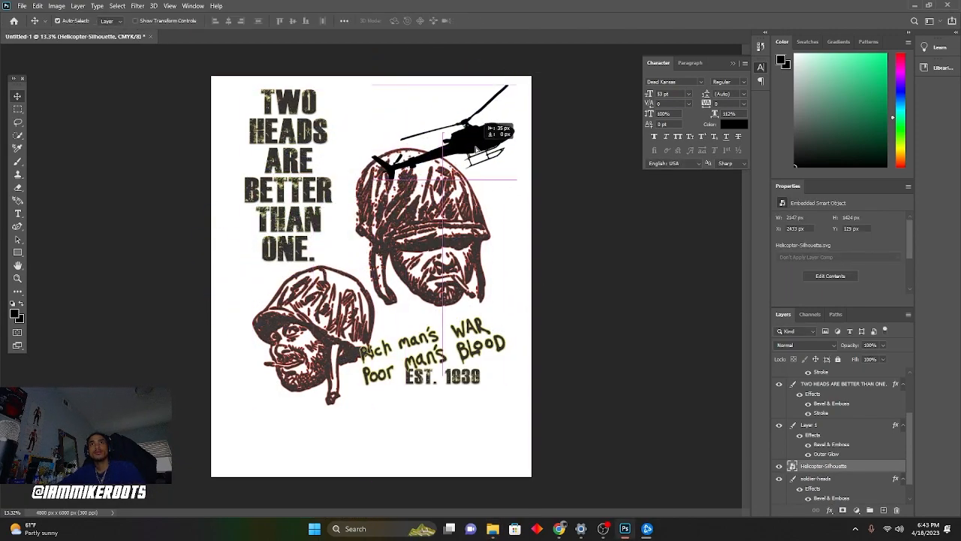
- Place Soviet-helicopter-by-Rones.svg in the design, scale it down and position it over the TWO HEADS slogan
left_click(493, 528)
left_click_drag(304, 449, 357, 214)
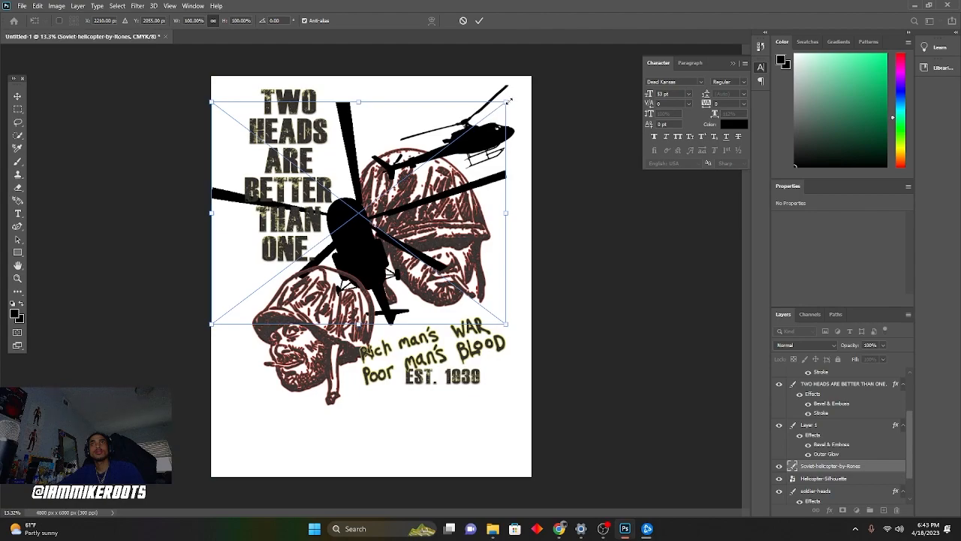
left_click_drag(508, 101, 434, 157)
left_click_drag(403, 199, 460, 151)
left_click_drag(368, 247, 340, 224)
key("Return")
- Place Flag_of_California_Star.svg at about 1545 x 1455 px between the two soldier heads
left_click(492, 529)
left_click_drag(361, 451, 371, 303)
key("Return")
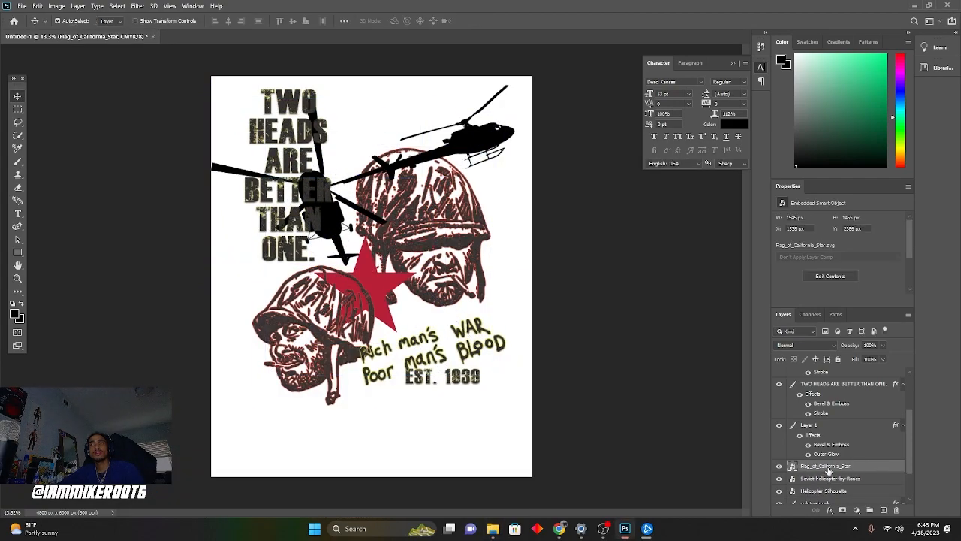
- Rasterize the Flag_of_California_Star layer and give it a black (#000000) Color Overlay
right_click(827, 467)
left_click(860, 219)
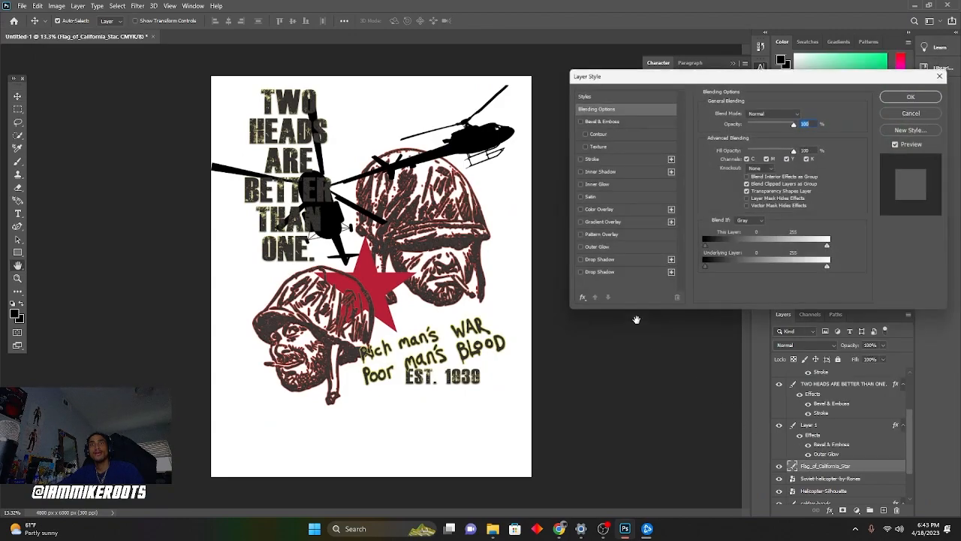
left_click(575, 211)
left_click(610, 210)
left_click(805, 116)
left_click_drag(685, 152, 821, 291)
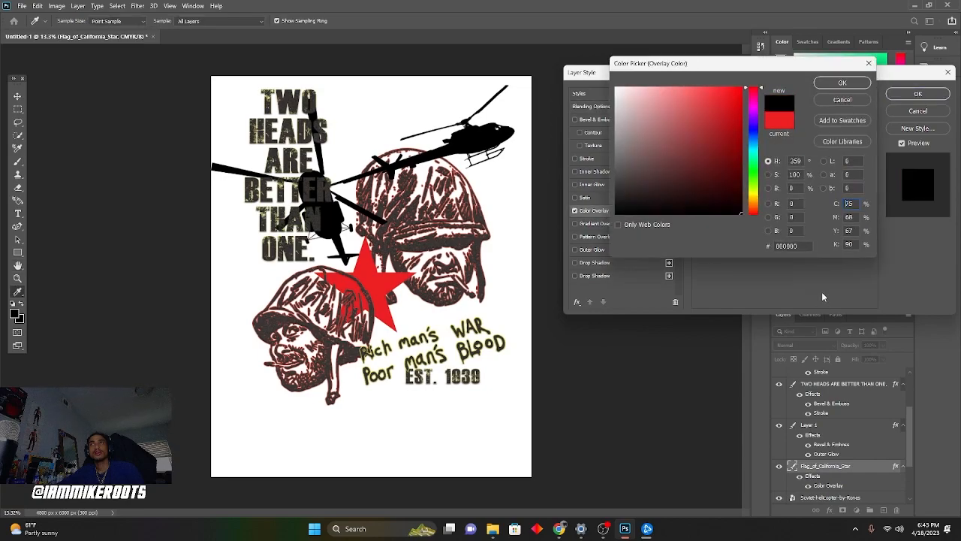
left_click(842, 83)
key("Return")
- Reposition the graphics: star below EST. 1939, Soviet helicopter lower toward the smaller helmet, and the other helicopter between the larger chin and slogan
left_click_drag(368, 281, 398, 413)
left_click_drag(334, 224, 346, 259)
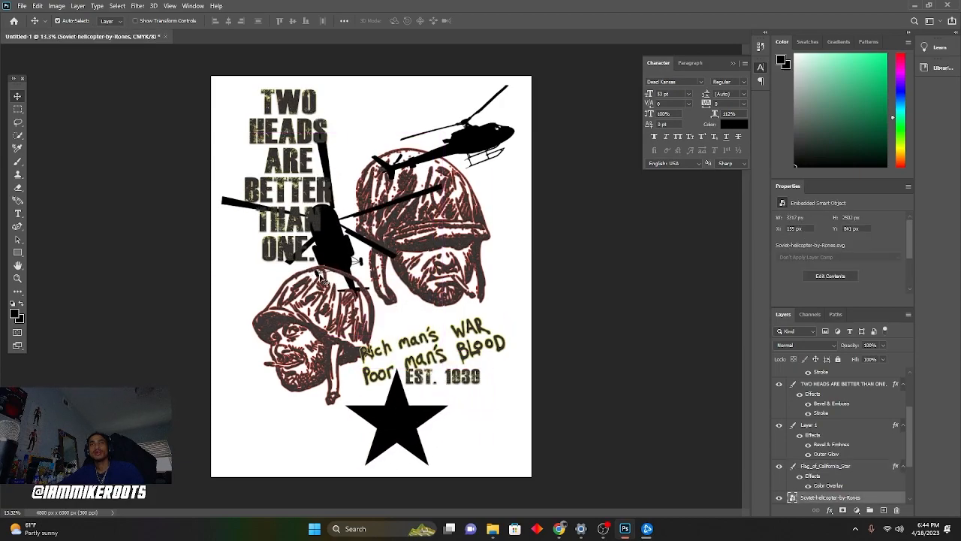
left_click_drag(478, 147, 474, 320)
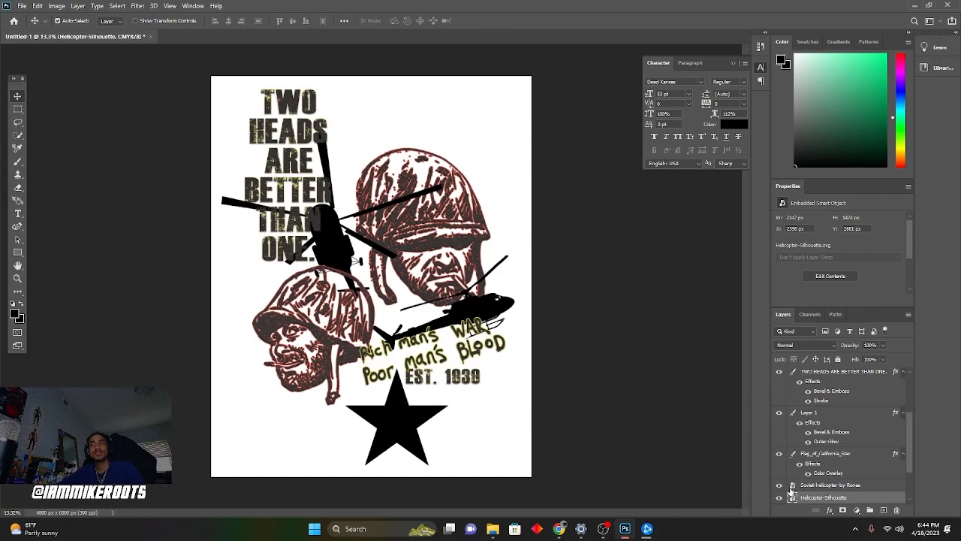
- Hide the Flag_of_California_Star layer
scroll(796, 488, "down", 3)
scroll(797, 439, "up", 1)
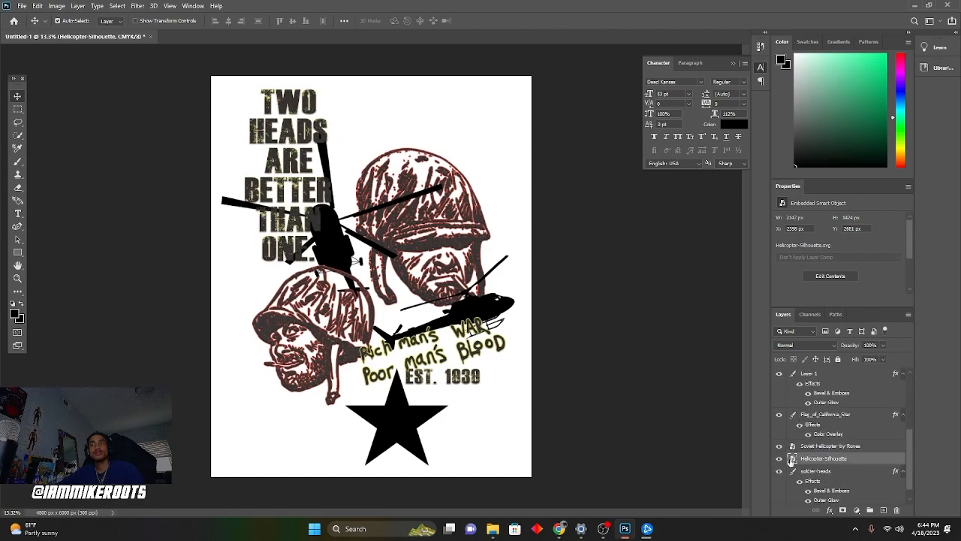
left_click(779, 416)
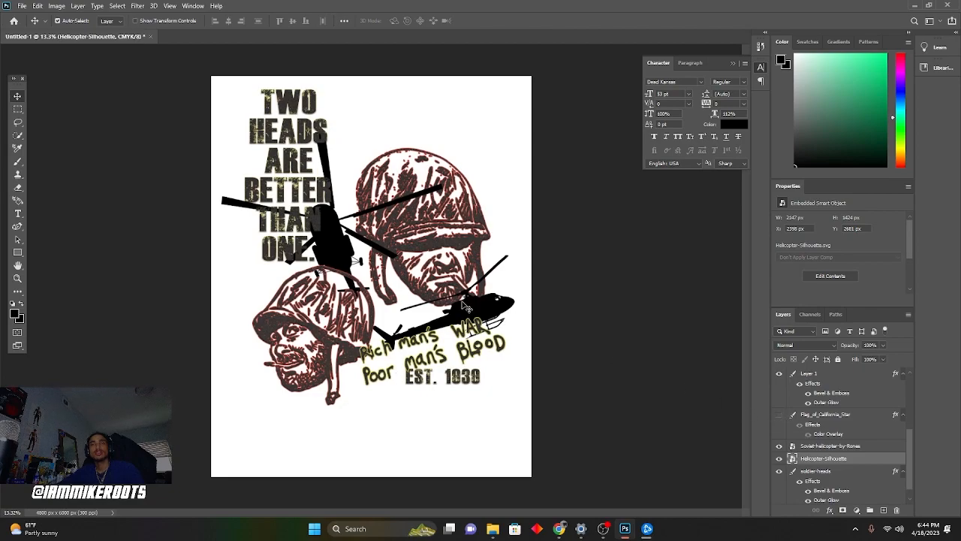
- Rasterize both helicopter layers and erase the Soviet helicopter's tail where it overlaps the smaller soldier's helmet
left_click(17, 187)
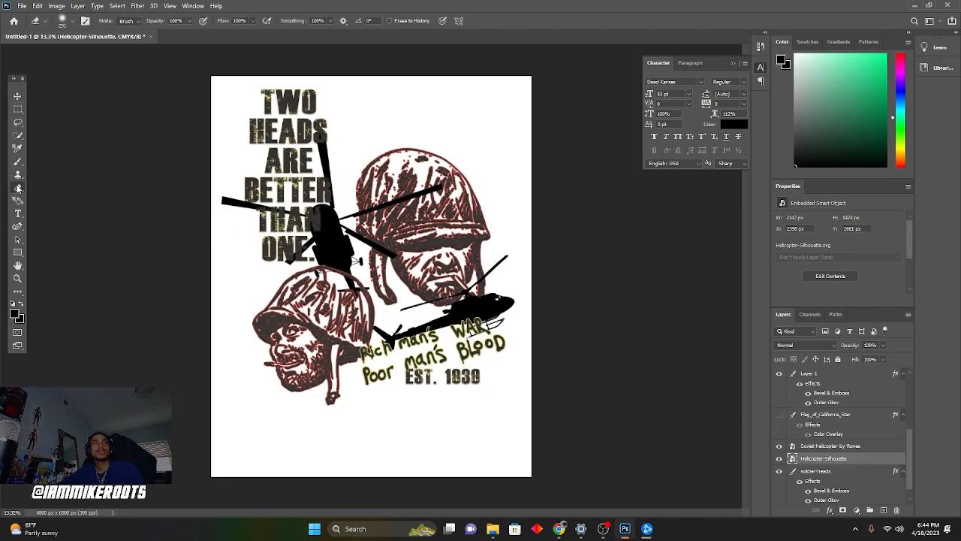
right_click(806, 464)
left_click(849, 214)
right_click(823, 446)
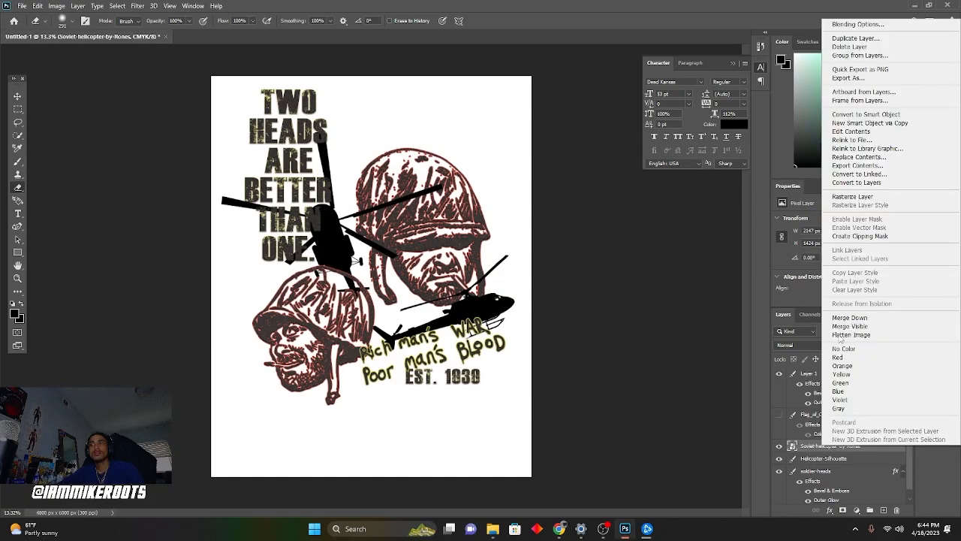
left_click(855, 197)
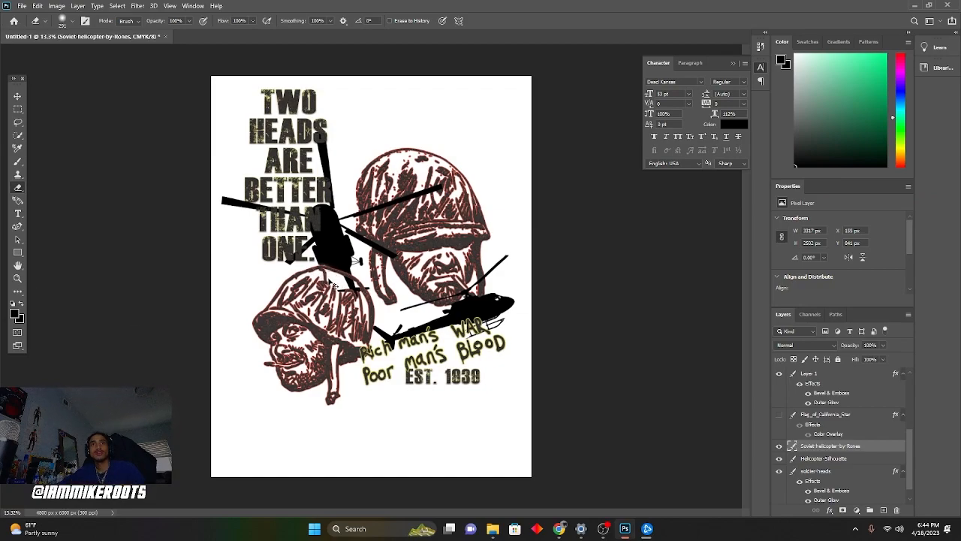
mouse_move(325, 281)
left_mouse_down()
mouse_move(353, 297)
mouse_move(348, 285)
left_mouse_up()
- Erase the Helicopter-Silhouette's rotor blade where it crosses the larger soldier's chin, undoing the stroke that cuts into the rotor hub
scroll(466, 289, "up", 6)
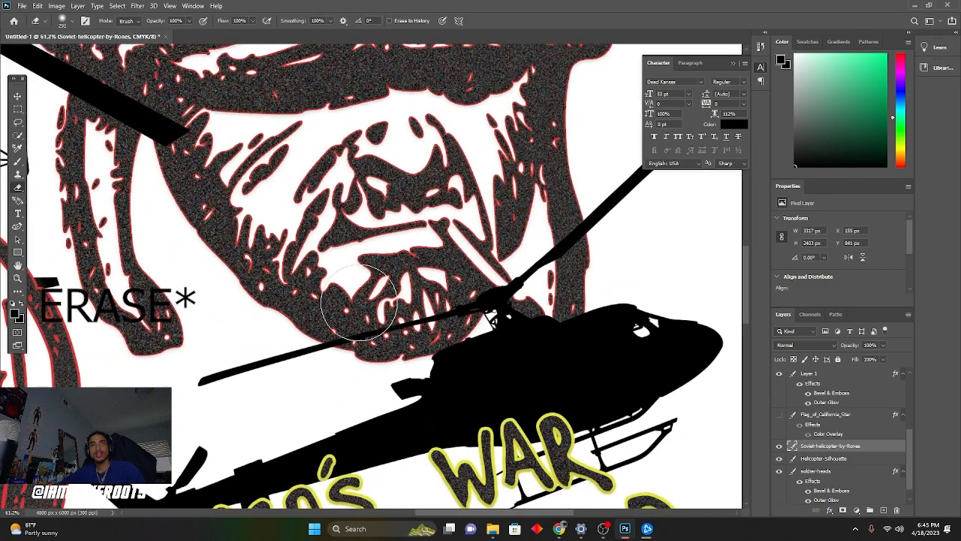
left_click(370, 331, "ctrl")
mouse_move(353, 312)
left_mouse_down()
mouse_move(404, 307)
mouse_move(371, 312)
mouse_move(357, 303)
mouse_move(461, 277)
left_mouse_up()
key("ctrl+z")
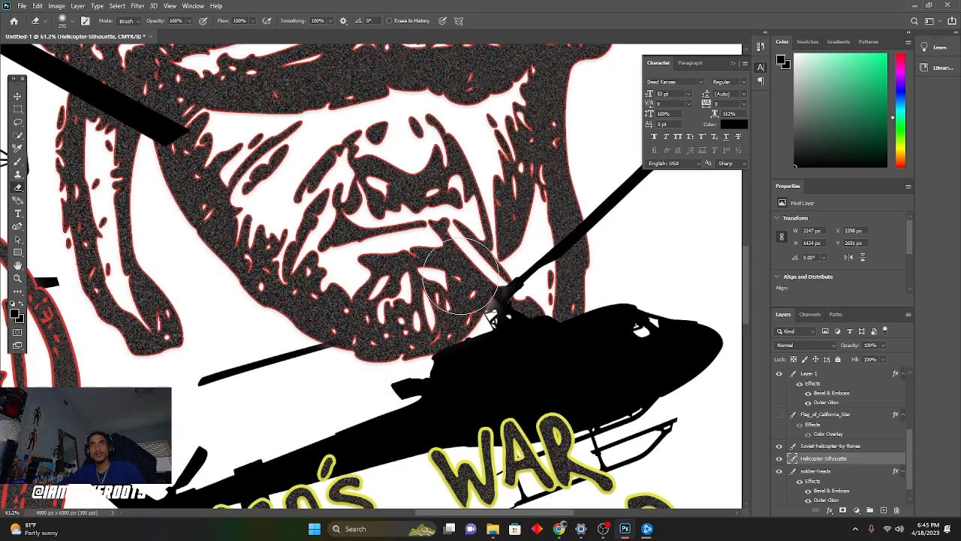
key("ctrl+z")
- Lower the Helicopter-Silhouette layer to 69% opacity, erase its parts covering the larger soldier's jaw and chin strap with a small eraser, and restore 100% opacity
right_click(288, 247)
left_click(366, 317)
key("Return")
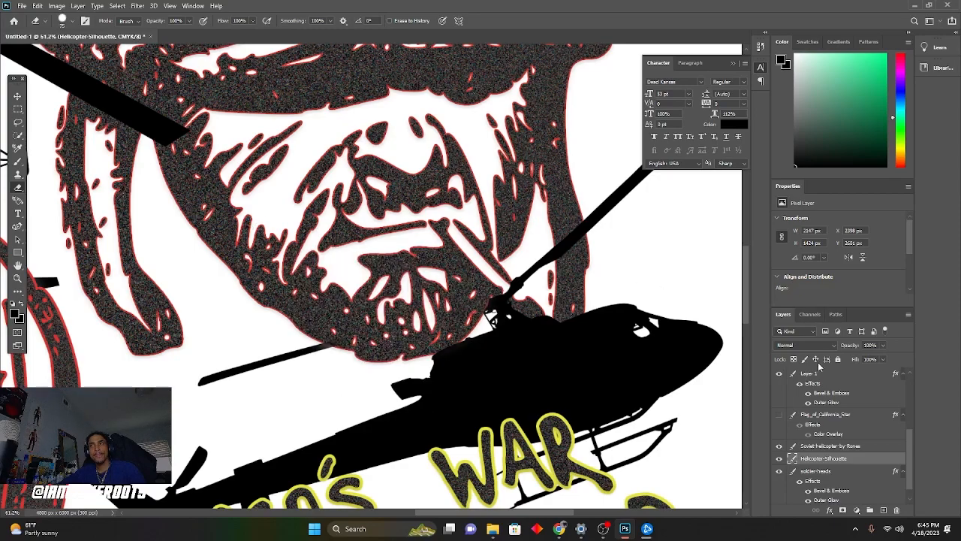
left_click_drag(856, 346, 832, 346)
right_click(522, 292, "ctrl")
right_click(514, 292)
left_click(500, 297)
mouse_move(501, 297)
left_mouse_down()
mouse_move(540, 320)
mouse_move(527, 314)
left_mouse_up()
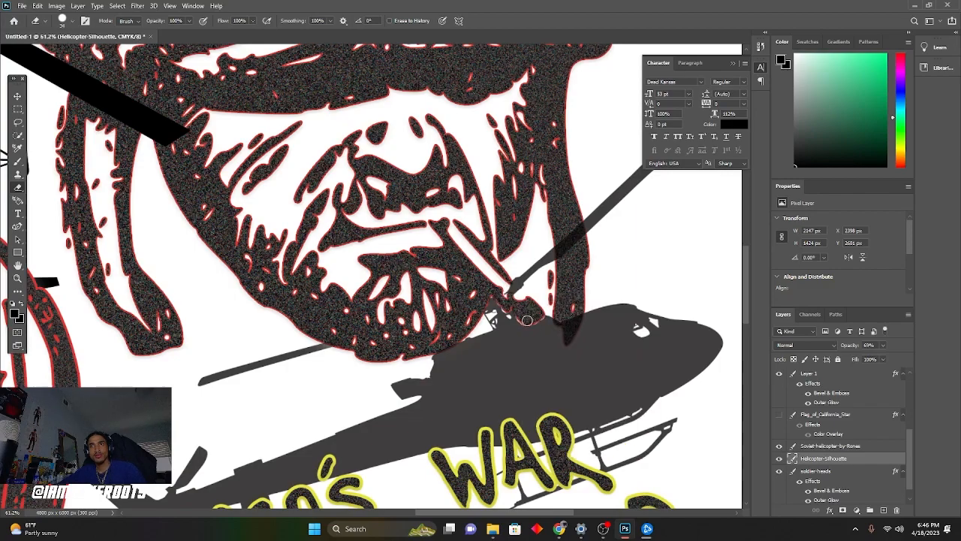
left_click_drag(438, 347, 456, 340)
mouse_move(561, 320)
left_mouse_down()
mouse_move(568, 330)
mouse_move(578, 312)
left_mouse_up()
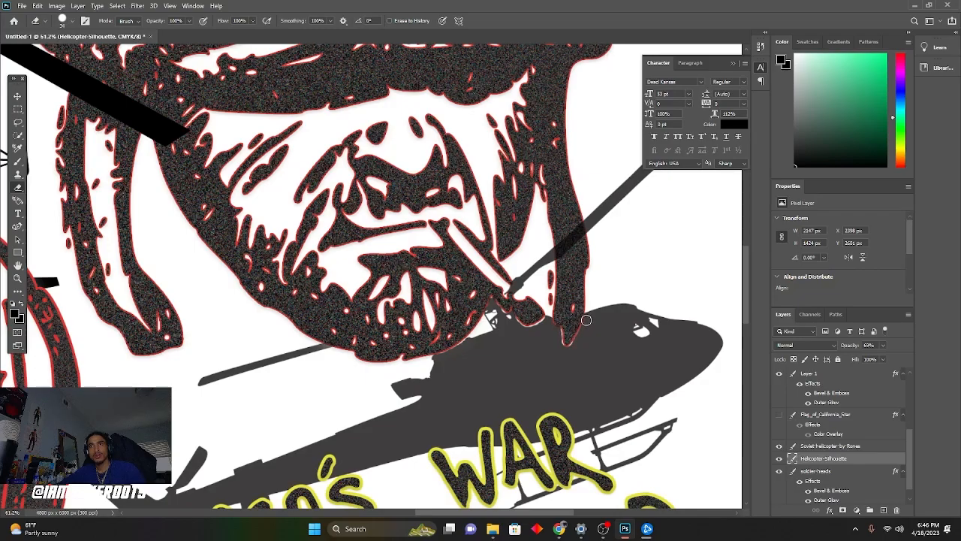
left_click_drag(846, 349, 872, 350)
key("ctrl+0")
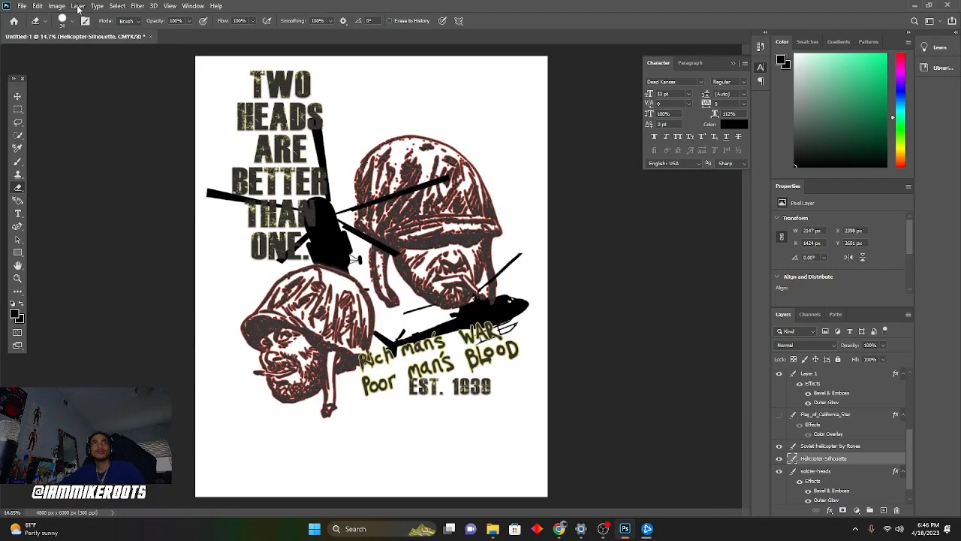
- Try reapplying the last-used Add Noise settings to the Soviet helicopter
left_click(18, 96)
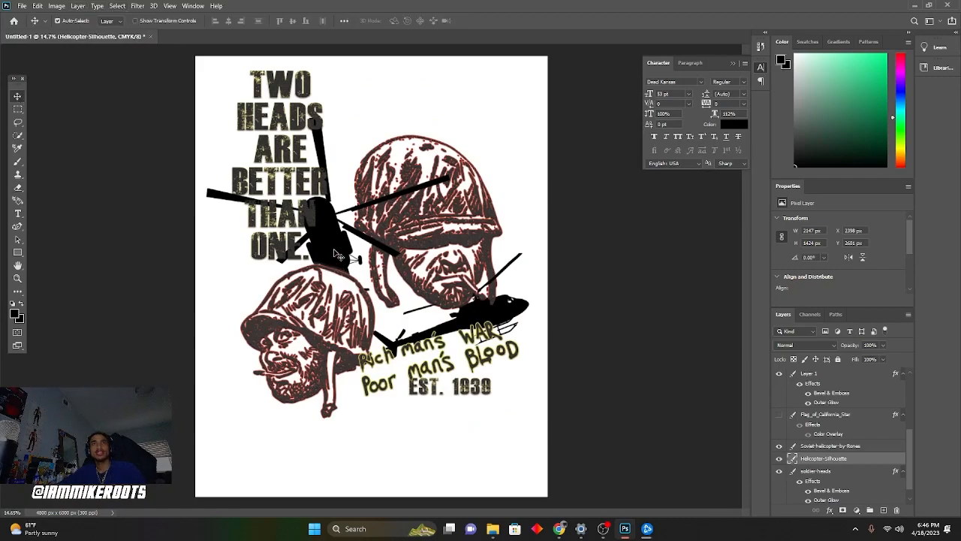
left_click(339, 256)
left_click(138, 5)
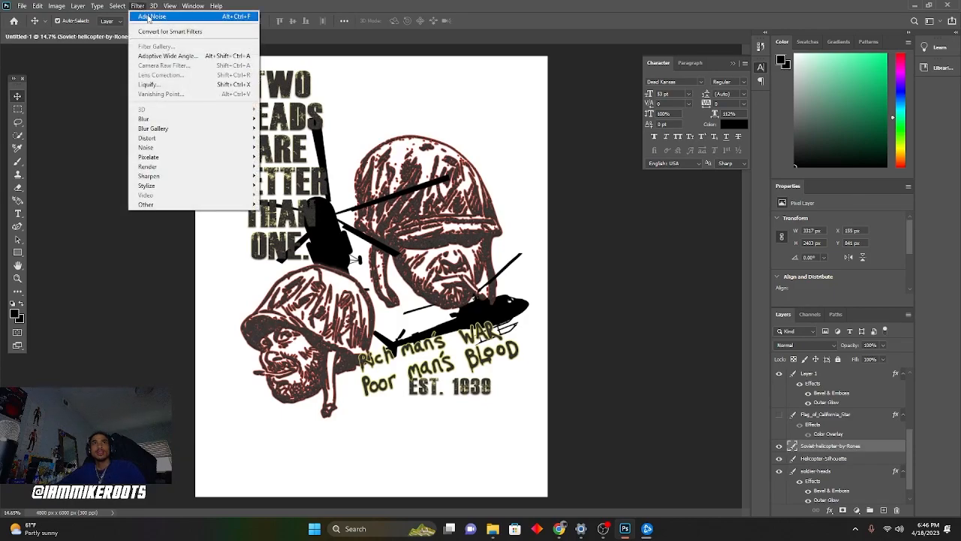
left_click(154, 16)
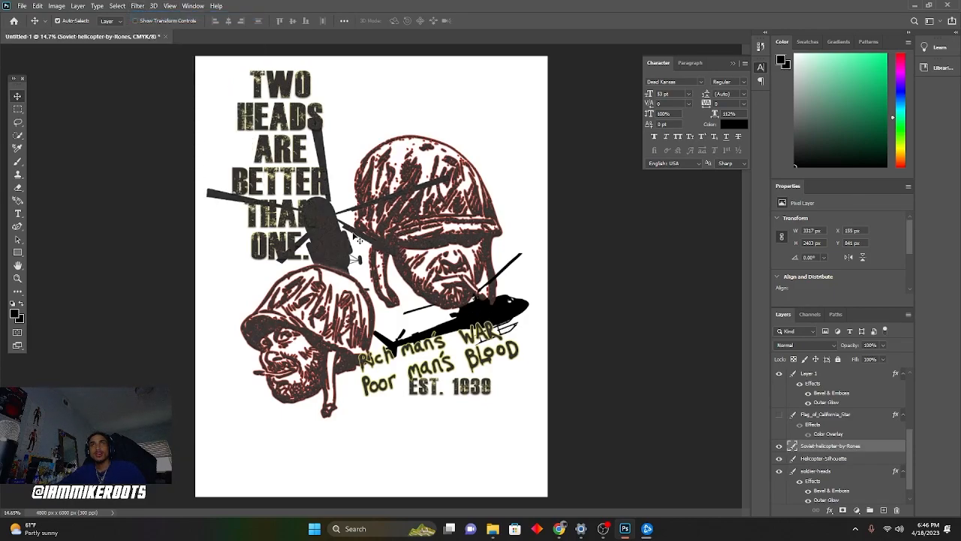
key("ctrl+z")
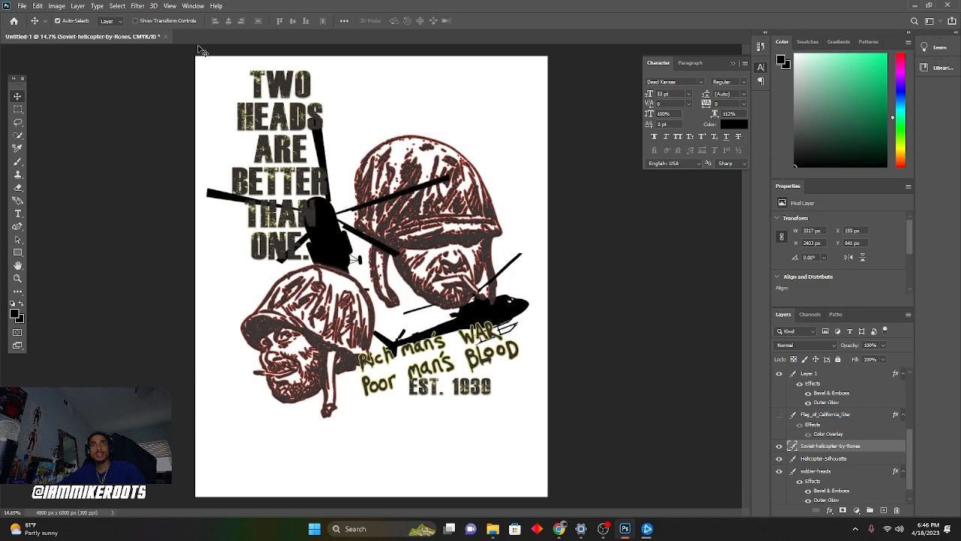
- Add Uniform noise of 47.76% to the Soviet helicopter
left_click(121, 6)
mouse_move(138, 5)
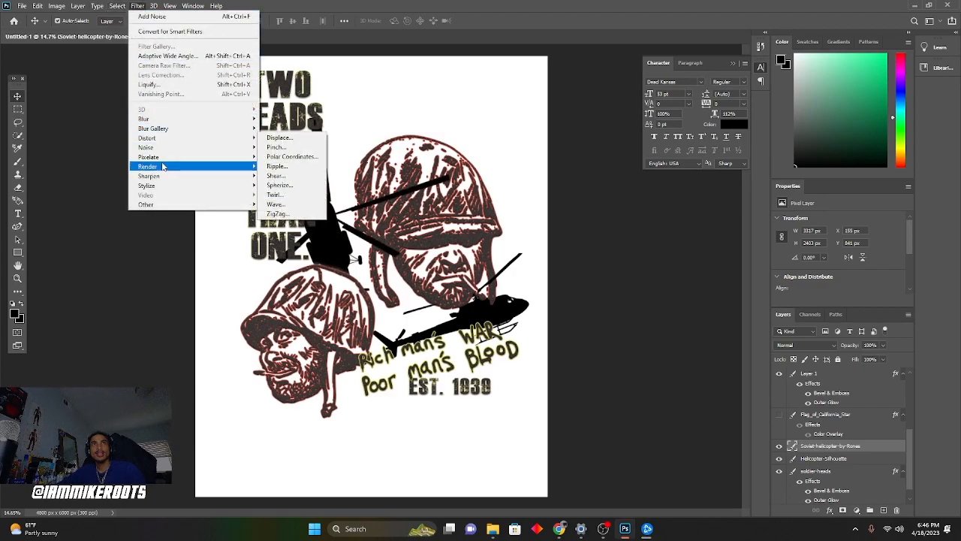
mouse_move(182, 152)
left_click(284, 147)
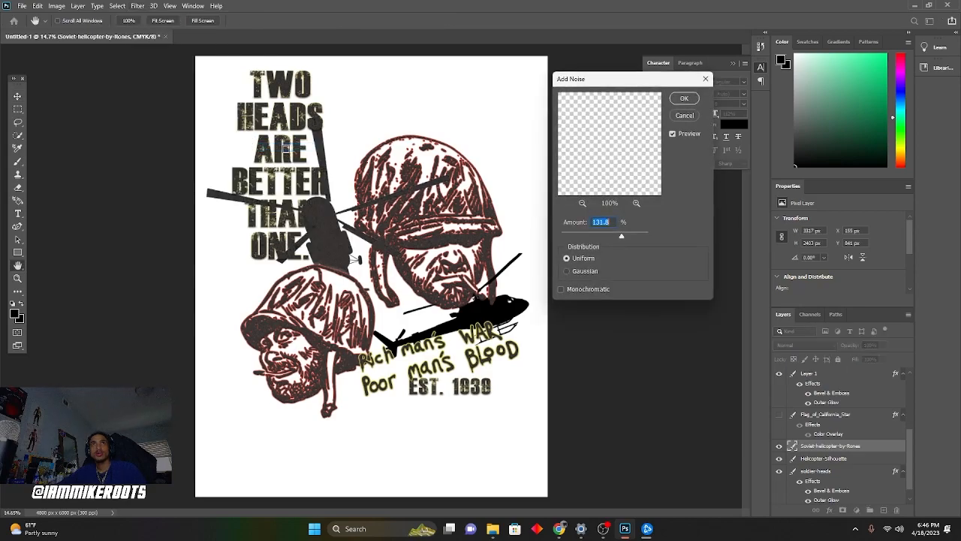
left_click_drag(623, 238, 602, 238)
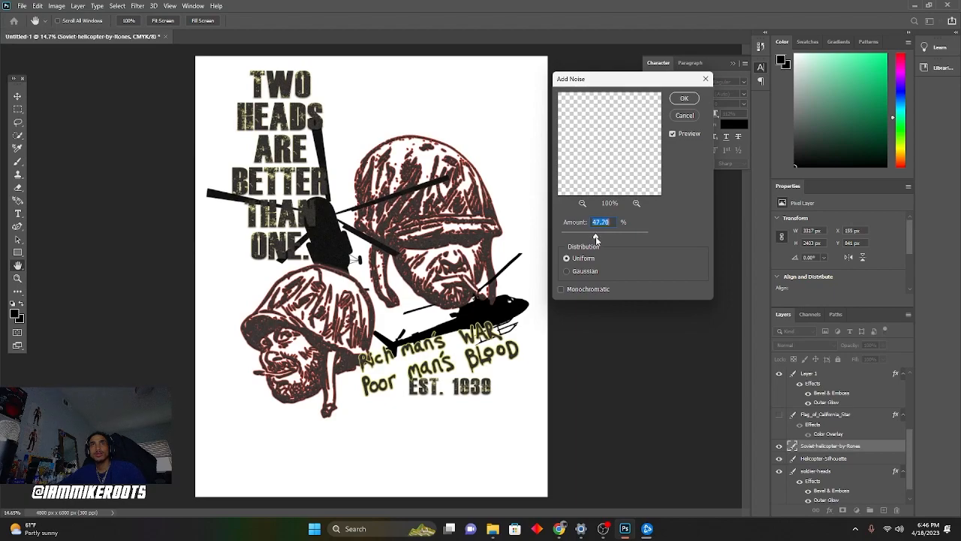
left_click(684, 99)
- Apply the same Add Noise settings to the Helicopter-Silhouette layer
left_click(826, 458)
left_click(137, 6)
left_click(151, 18)
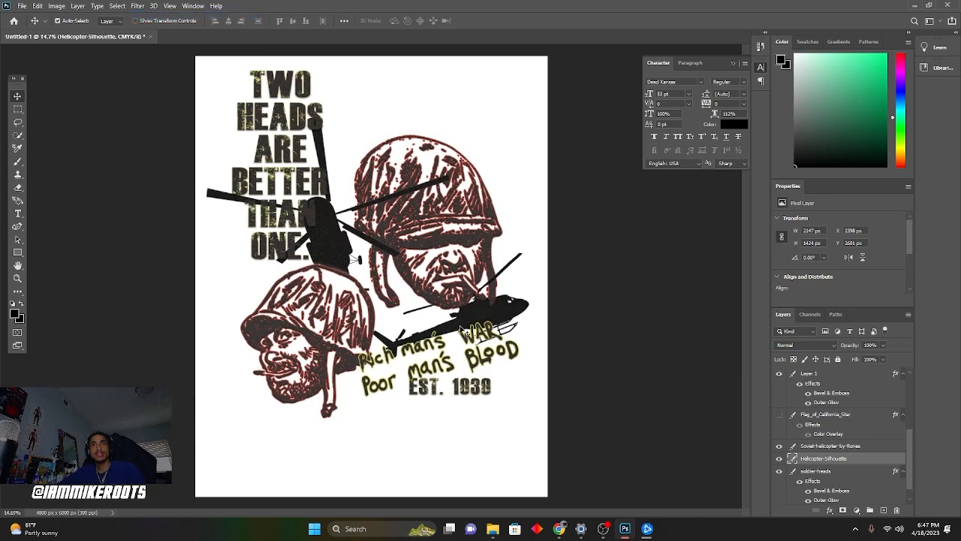
scroll(502, 355, "down", 6)
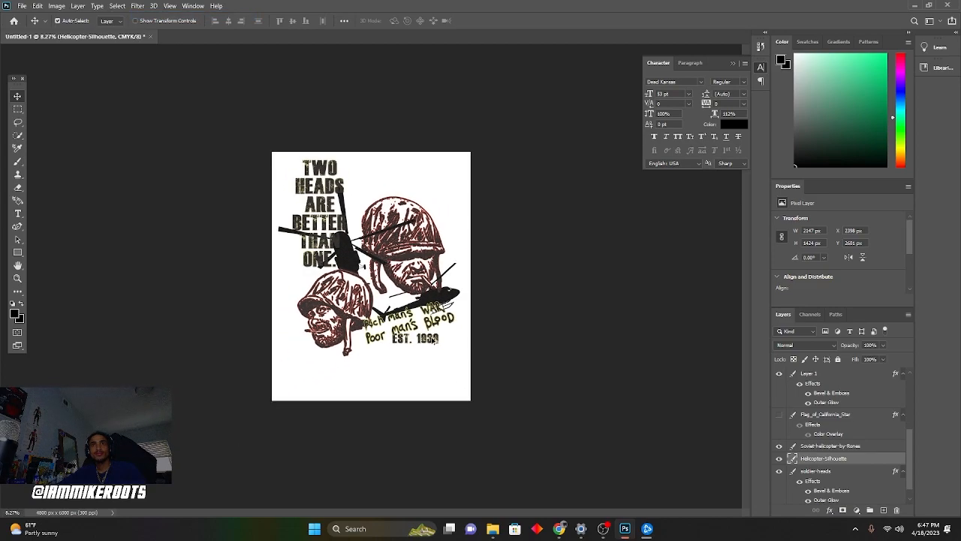
scroll(432, 338, "up", 6)
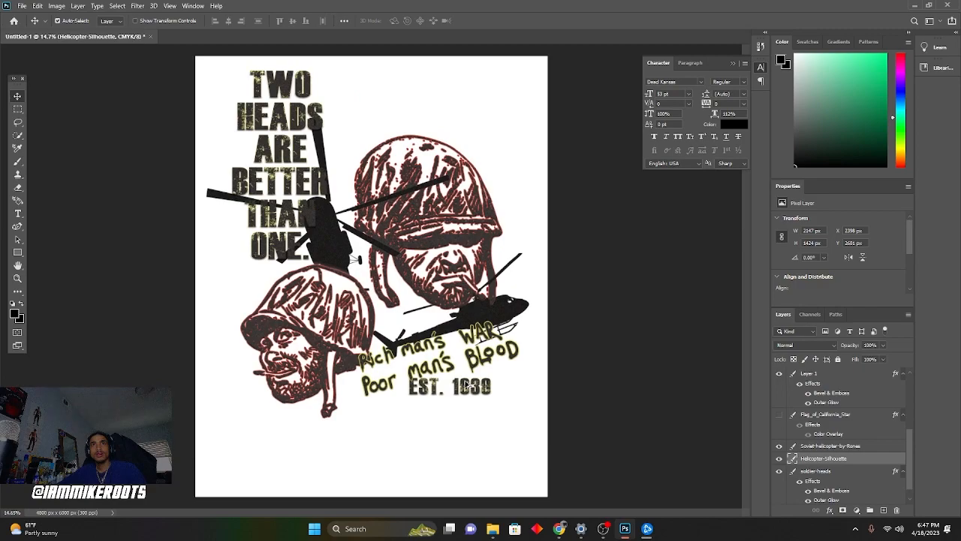
scroll(466, 384, "down", 2)
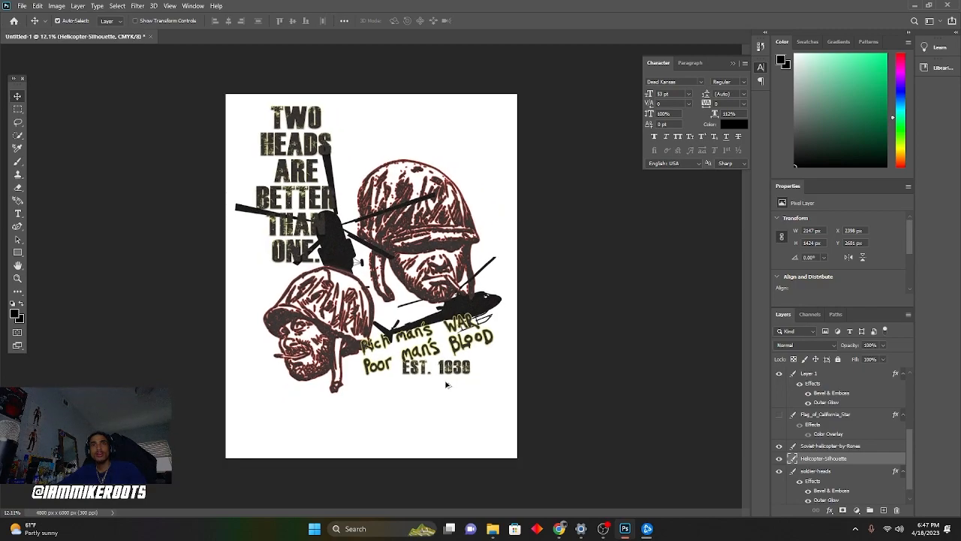
scroll(449, 384, "up", 2)
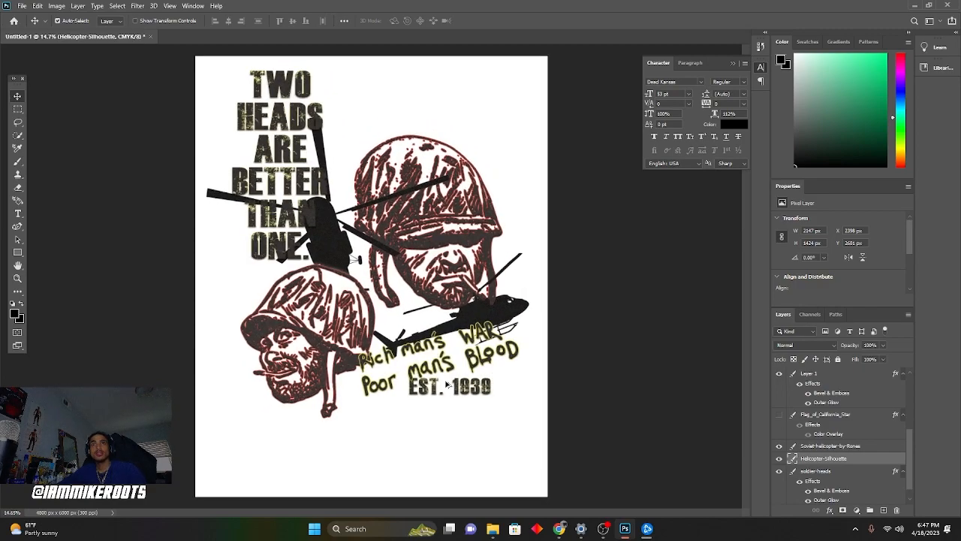
- Add Bevel & Emboss to both the Soviet-helicopter-by-Rones and Helicopter-Silhouette layers
double_click(791, 448)
left_click(576, 121)
left_click(918, 94)
double_click(792, 477)
left_click(576, 121)
left_click(918, 93)
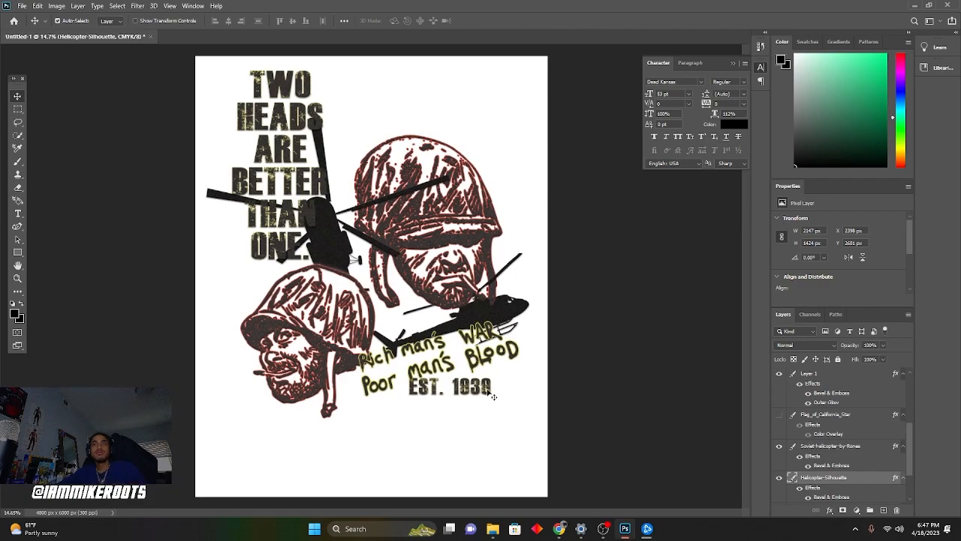
- Give the TWO HEADS slogan a light pink Color Overlay in Overlay blend mode with low opacity
left_click(304, 219, "ctrl")
double_click(791, 373)
left_click(594, 210)
left_click(805, 112)
left_click(608, 225)
left_click(852, 75)
left_click_drag(787, 126, 716, 133)
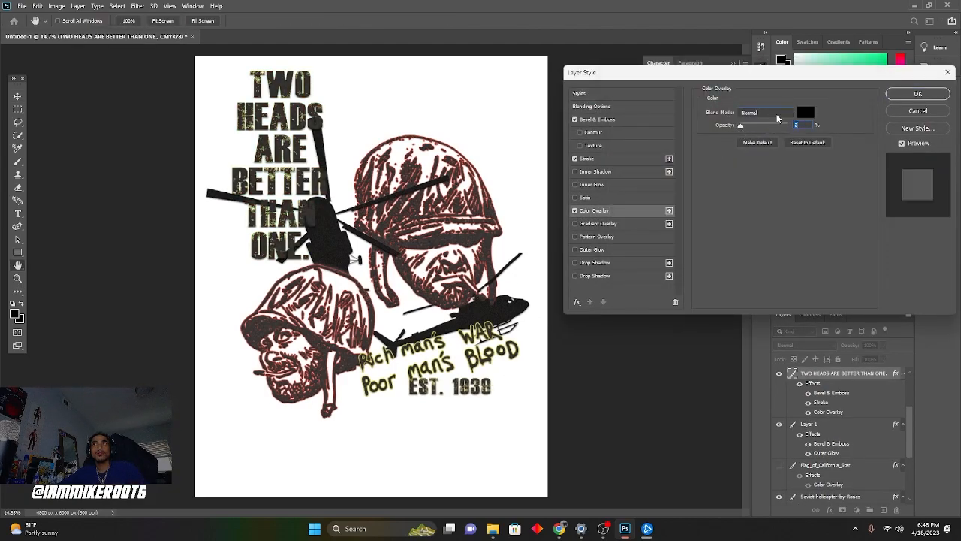
left_click(756, 112)
left_click(805, 112)
left_click(648, 92)
left_click(842, 83)
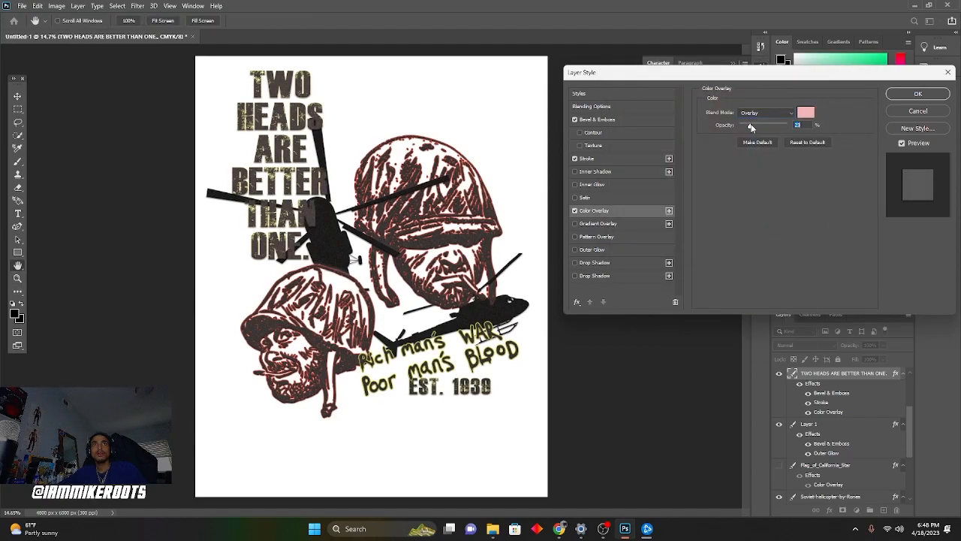
key("Return")
- Thicken the yellow stroke around the Rich man's WAR slogan
double_click(856, 373)
left_click(587, 159)
left_click_drag(737, 111, 748, 116)
key("Return")
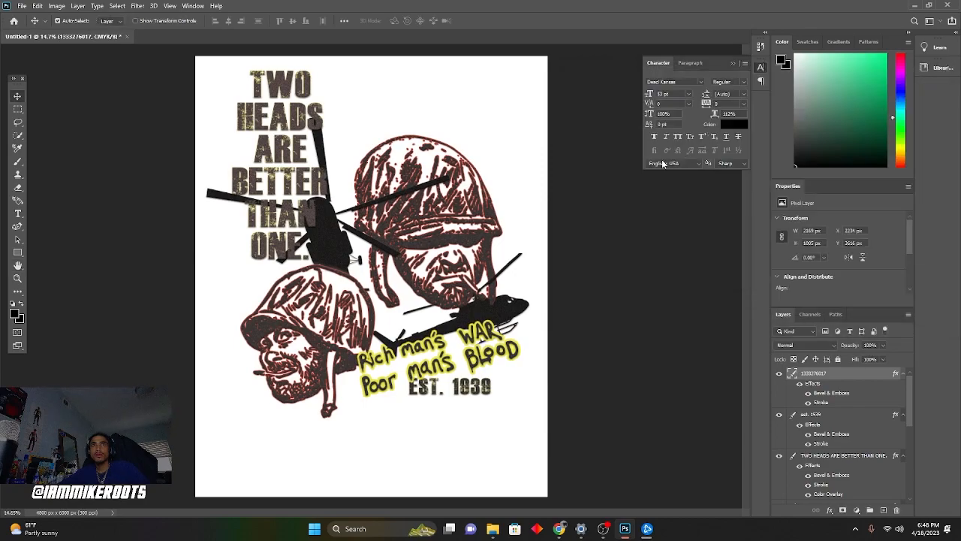
- Show the star, place it behind the Rich man's WAR slogan and EST. 1939, and change its Color Overlay to light red
left_click_drag(393, 433, 444, 381)
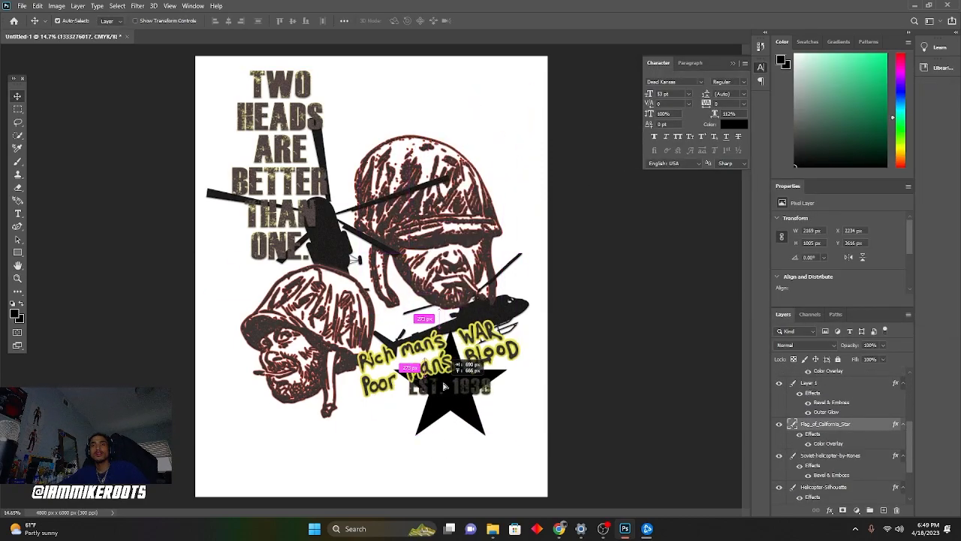
double_click(820, 443)
left_click(804, 112)
left_click(705, 120)
left_click_drag(754, 188, 753, 215)
left_click_drag(704, 101, 719, 90)
key("Return")
- Try other overlay blend modes, a Pattern Overlay, an Outer Glow and a first Drop Shadow on the star
left_click(766, 113)
left_click(766, 238)
scroll(772, 112, "up", 12)
left_click(576, 237)
left_click(576, 237)
left_click(583, 250)
left_click(576, 249)
left_click(576, 263)
left_click(576, 263)
- Give the star a Drop Shadow with minimal distance and adjust the shadow's size and angle
left_click(590, 276)
left_click_drag(770, 167, 741, 179)
mouse_move(739, 157)
left_mouse_down()
mouse_move(755, 158)
mouse_move(739, 157)
left_mouse_up()
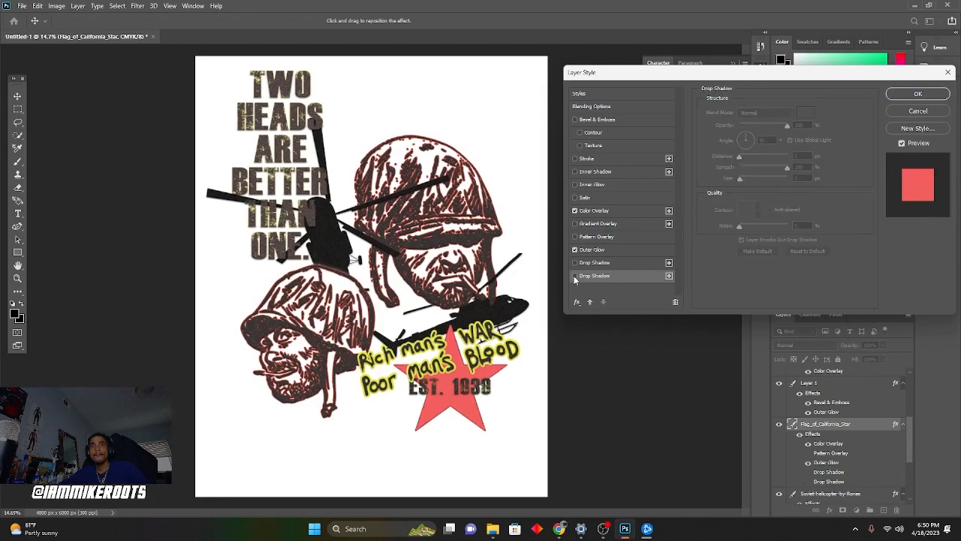
left_click(748, 135)
- Change the star's Color Overlay to light grey and finish its layer style
left_click(605, 211)
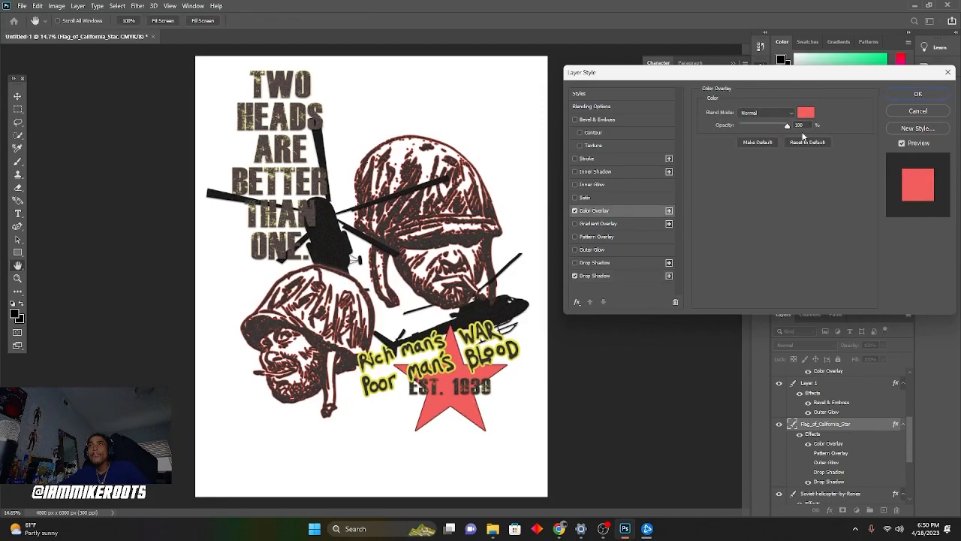
left_click(806, 112)
left_click(672, 94)
left_click(753, 130)
left_click_drag(684, 112, 642, 109)
key("Escape")
key("Escape")
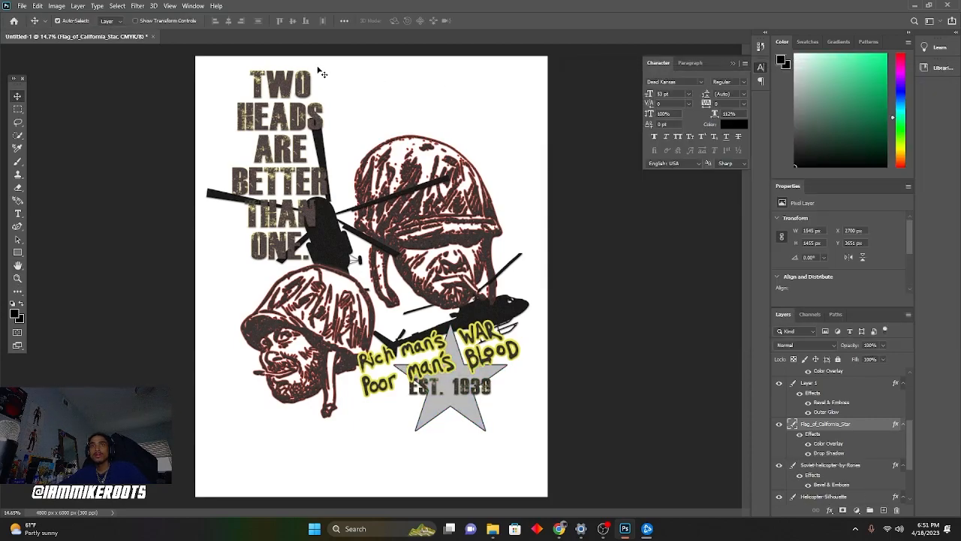
left_click(136, 6)
mouse_move(193, 113)
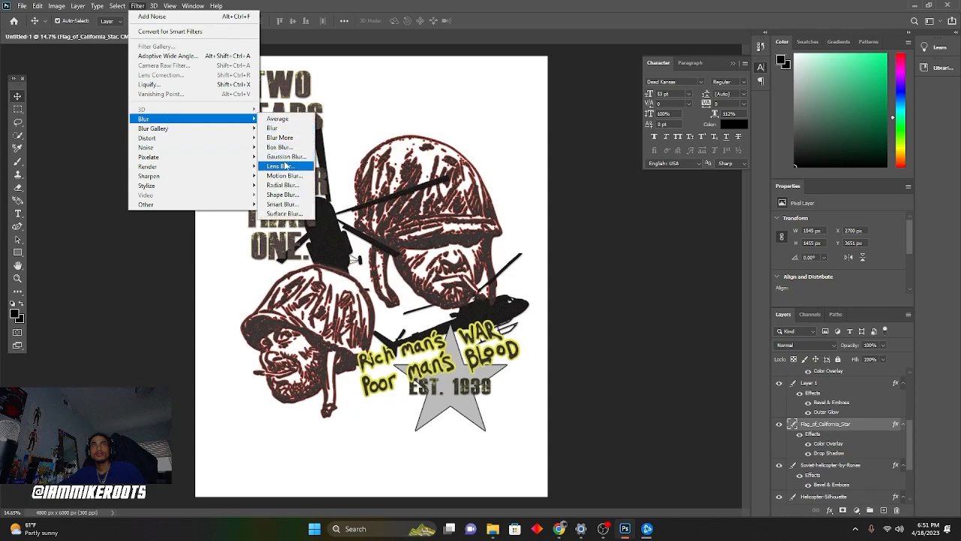
left_click(285, 163)
key("Escape")
- Try a ZigZag distortion on the star and undo it
left_click(137, 6)
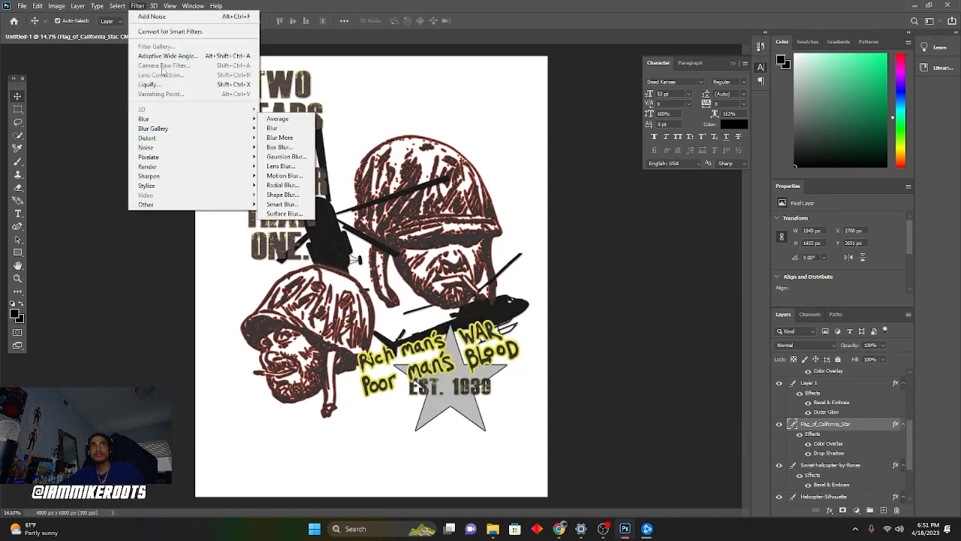
mouse_move(159, 140)
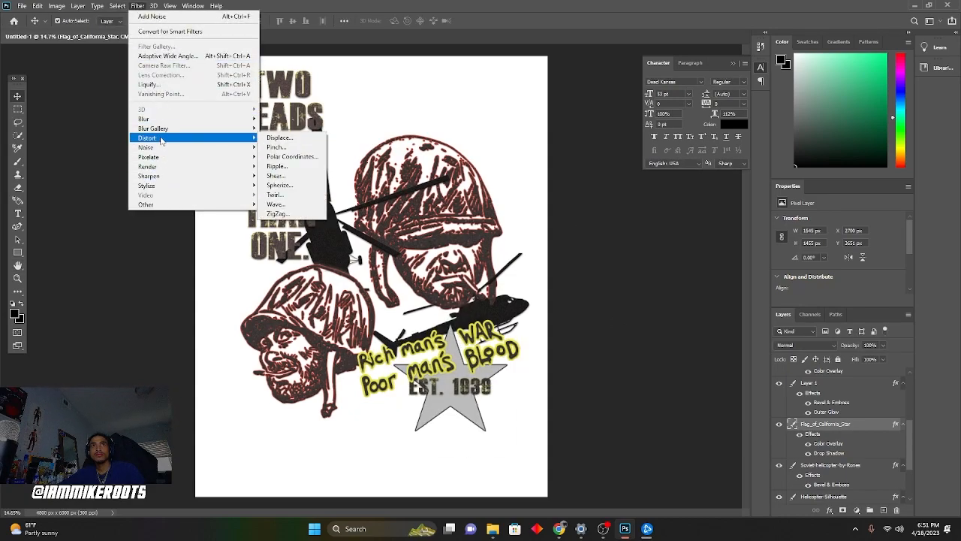
left_click(277, 213)
left_click_drag(409, 294, 495, 294)
left_click(435, 309)
left_click(428, 326)
left_click(436, 309)
left_click(428, 318)
key("Return")
key("ctrl+z")
left_click(138, 5)
mouse_move(159, 120)
left_click(286, 176)
key("Escape")
- Apply the Ripple distortion filter to the star with the ripple size at Medium
left_click(137, 5)
mouse_move(157, 178)
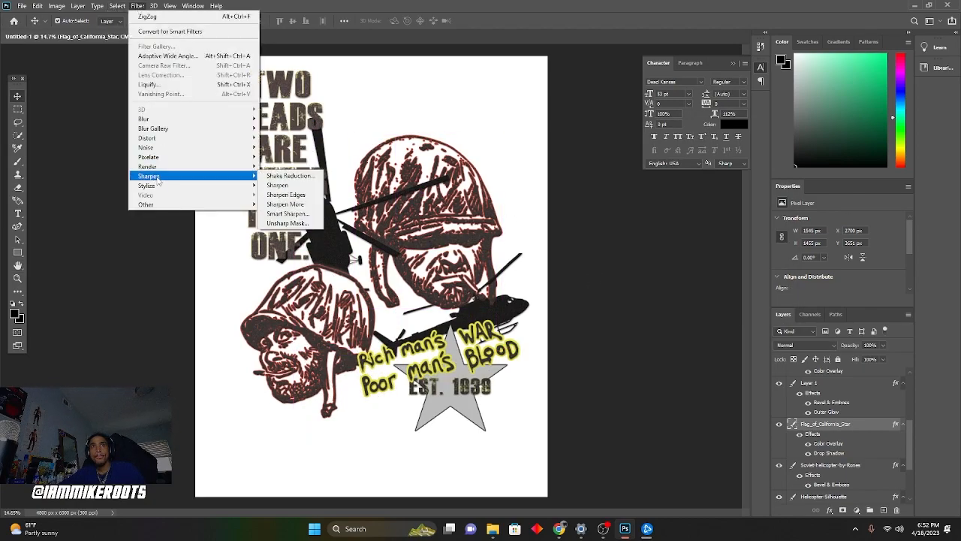
mouse_move(151, 138)
left_click(284, 169)
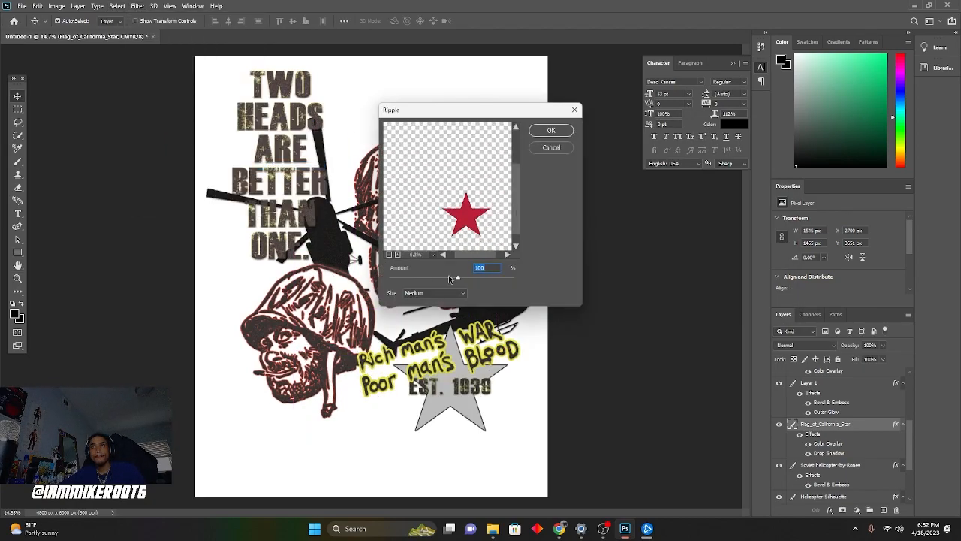
left_click(549, 134)
- Scale the star down slightly behind the Rich man's WAR slogan and hide its layer
key("z")
left_click_drag(460, 416, 439, 323)
key("ctrl+t")
mouse_move(493, 319)
left_mouse_down()
mouse_move(442, 368)
mouse_move(490, 321)
left_mouse_up()
left_click_drag(468, 379, 467, 374)
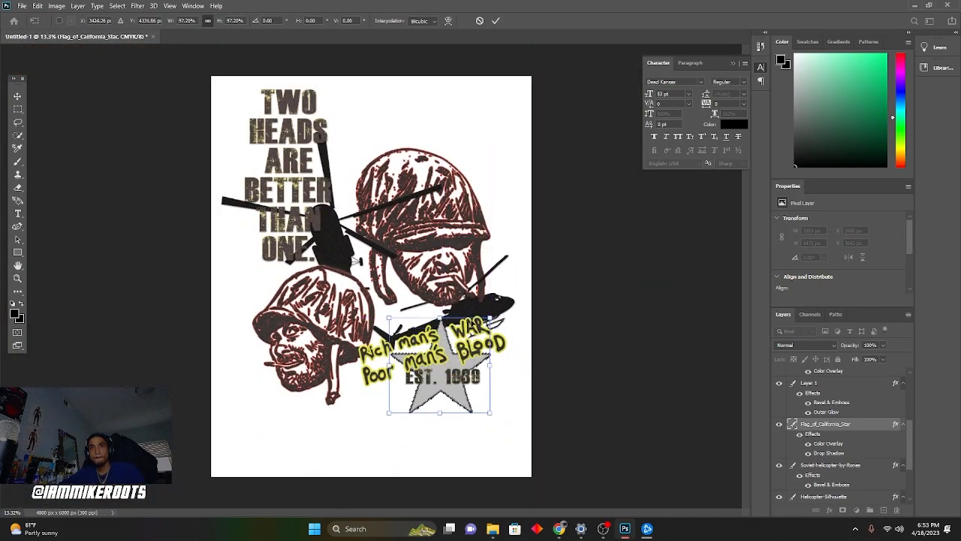
left_click(779, 424)
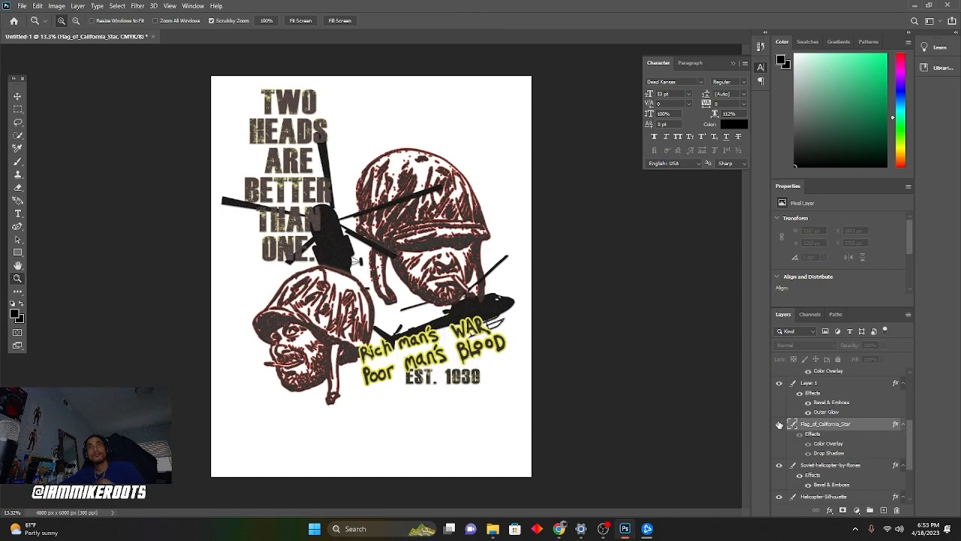
left_click(780, 424)
left_click(780, 424)
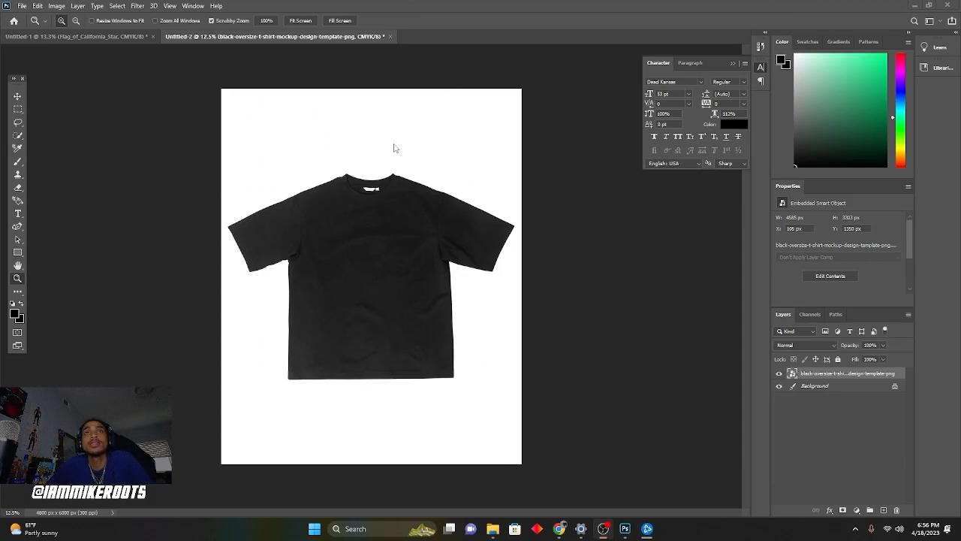
left_click(113, 36)
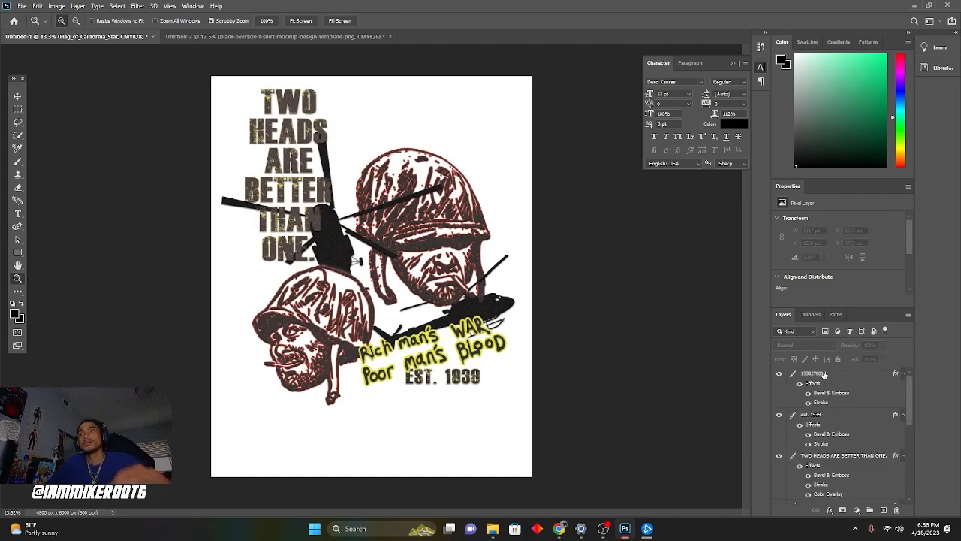
left_click(823, 374)
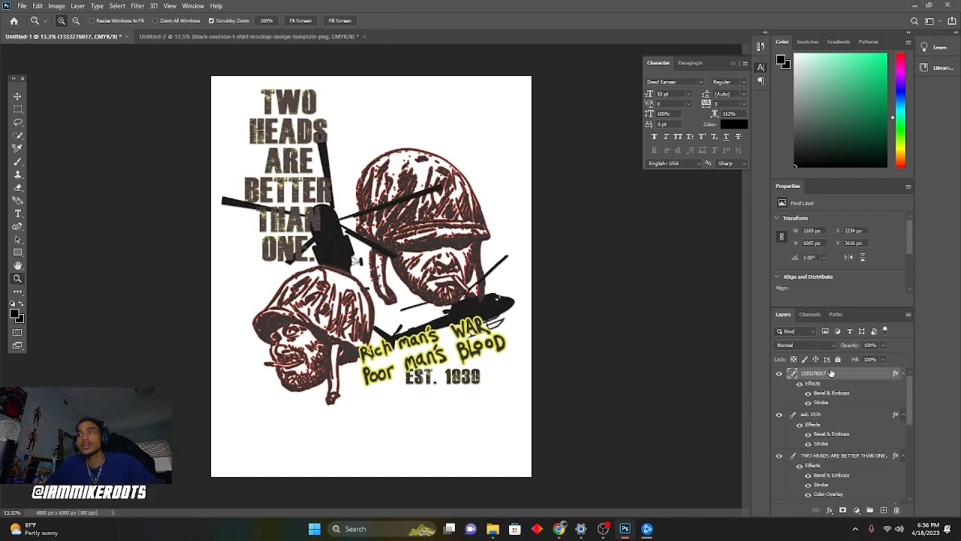
scroll(825, 395, "down", 5)
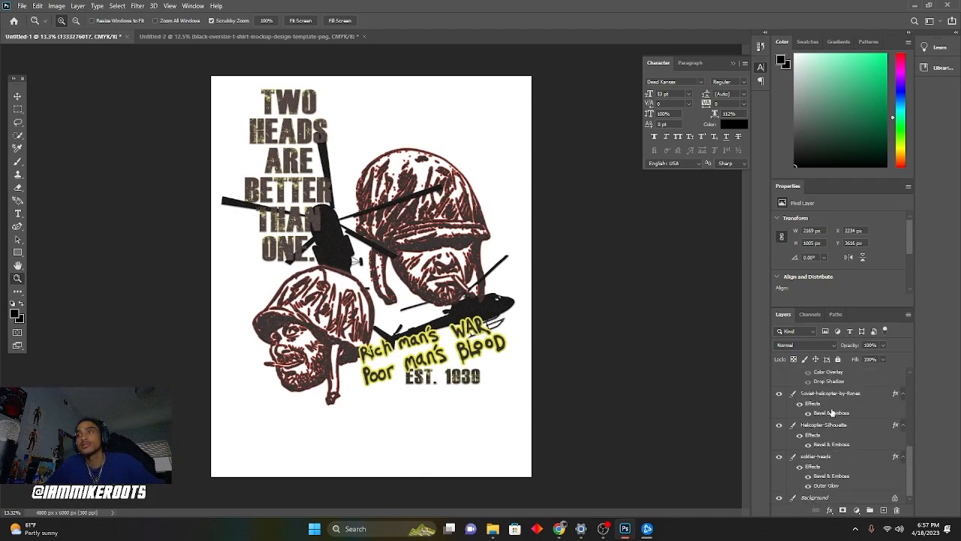
left_click(830, 457, "shift")
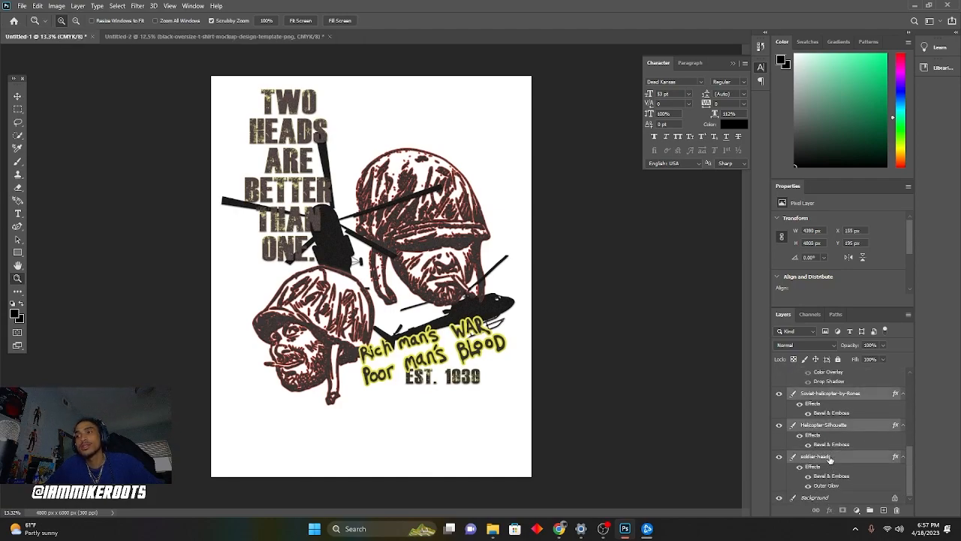
left_click(239, 37)
left_click_drag(328, 130, 370, 242)
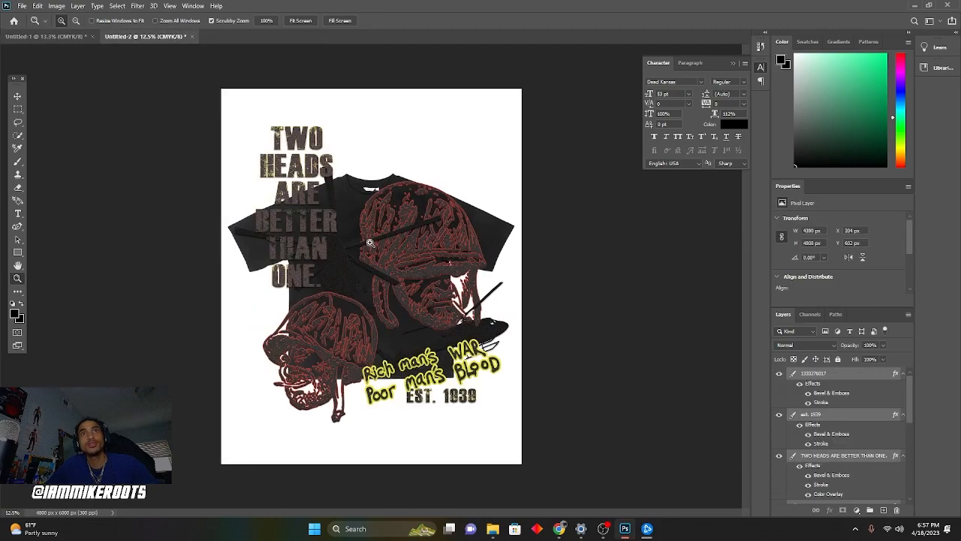
- Scale the copied design down to about 2400 px wide and position it on the front of the black shirt
key("ctrl+t")
left_click_drag(244, 136, 344, 247)
left_click_drag(443, 303, 384, 260)
left_click_drag(293, 206, 312, 222)
left_click_drag(406, 276, 390, 257)
key("Return")
- Merge the copied design layers into a single layer and check it against the plain shirt
right_click(822, 455)
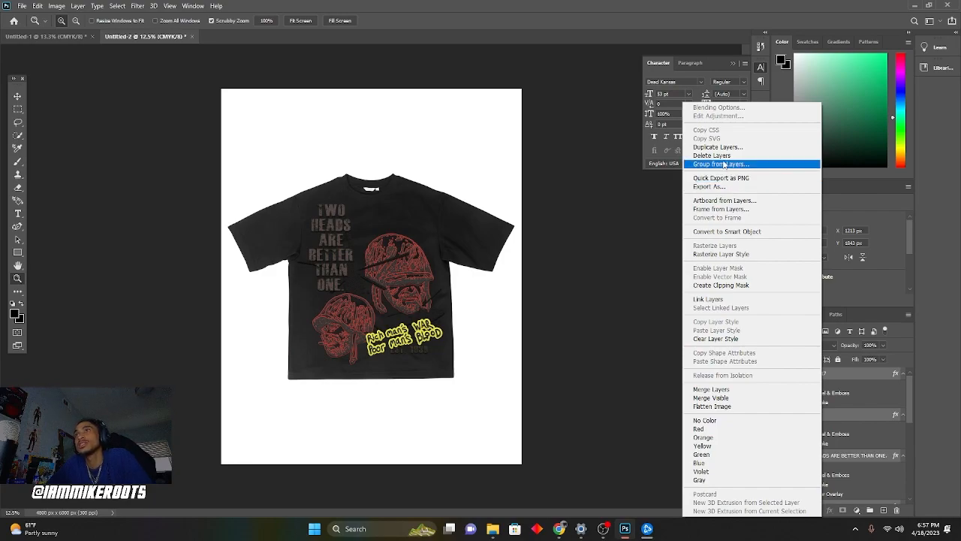
left_click(721, 390)
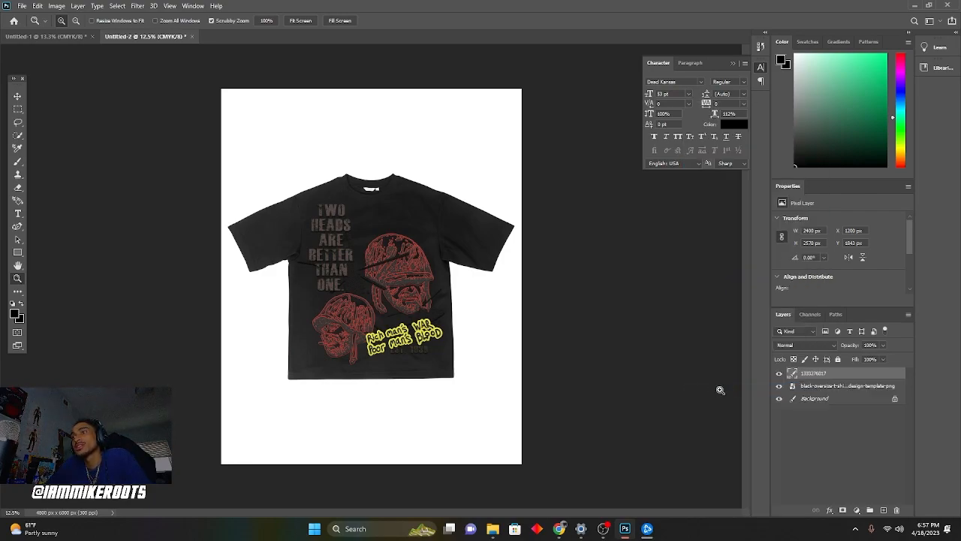
left_click(779, 374)
left_click(780, 373)
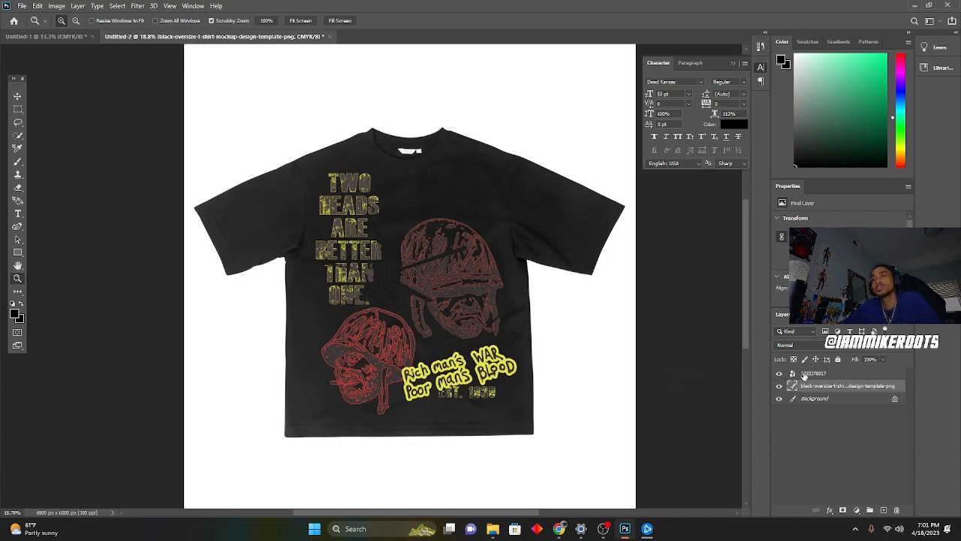
- Toggle the visibility of the design and shirt layers to compare them
left_click(779, 373)
left_click(779, 373)
left_click(780, 387)
left_click(779, 386)
- Try the Screen and Lighten blend modes on the design layer and check the design against the shirt
left_click(811, 374)
left_click(801, 346)
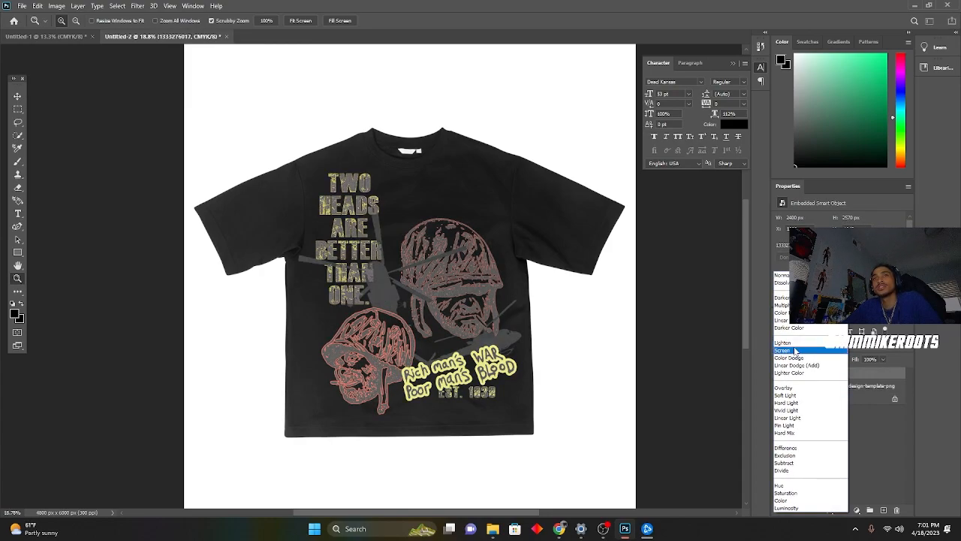
left_click(796, 351)
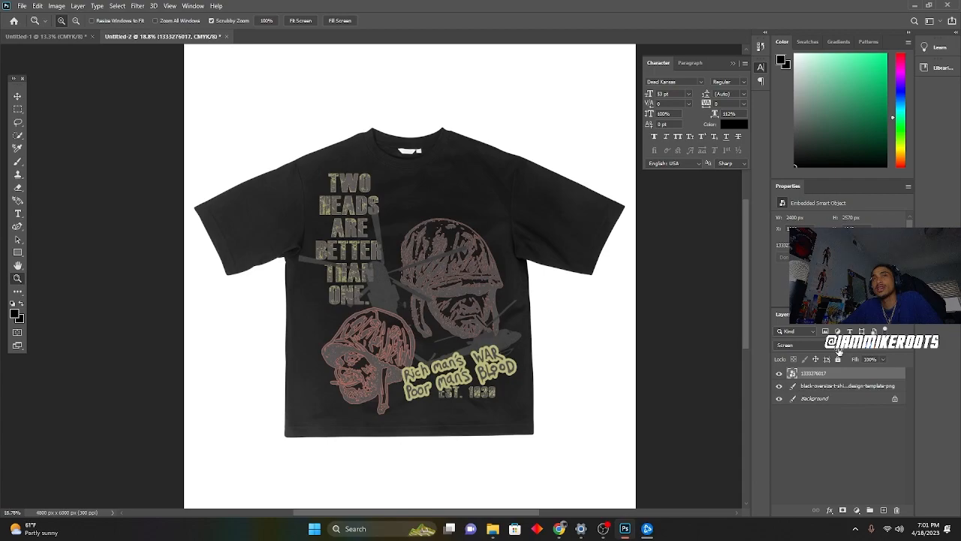
left_click(817, 346)
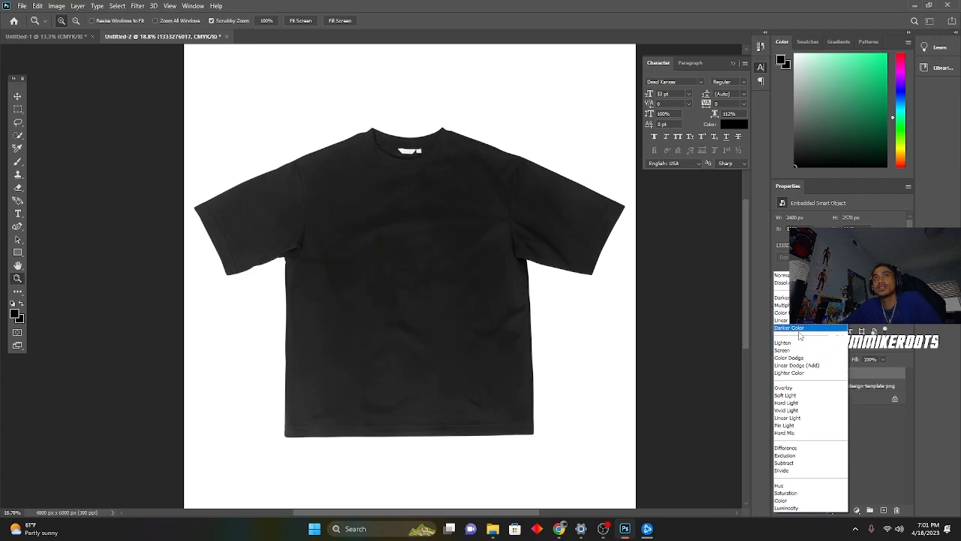
left_click(800, 343)
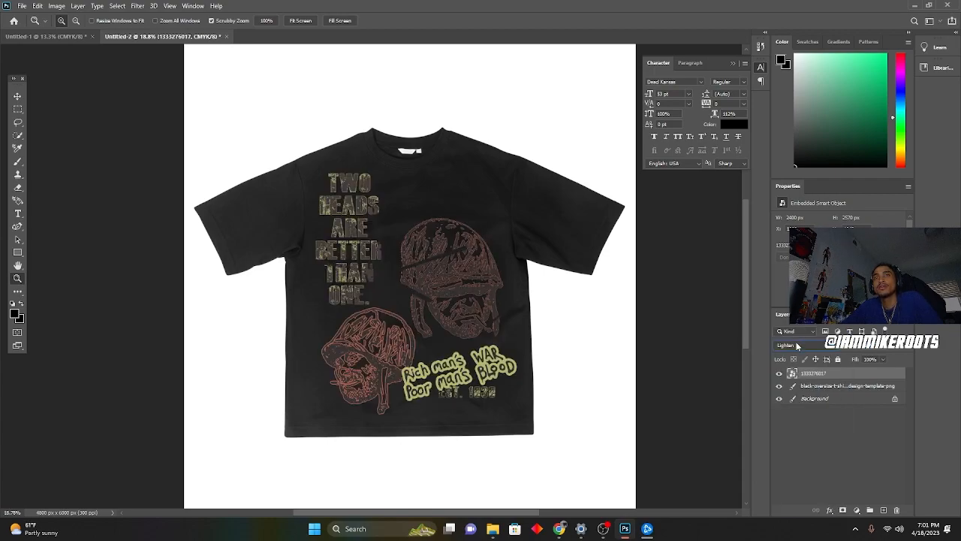
key("alt")
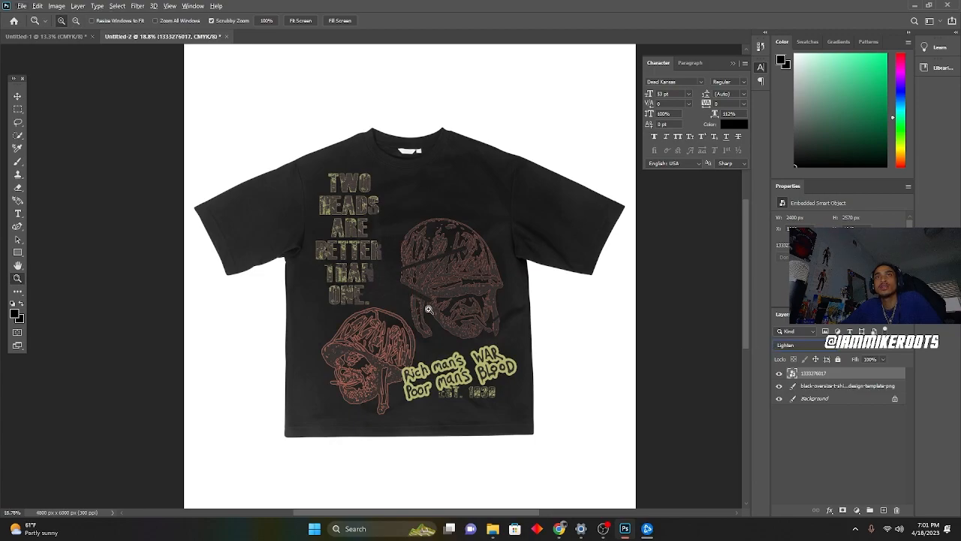
key("v")
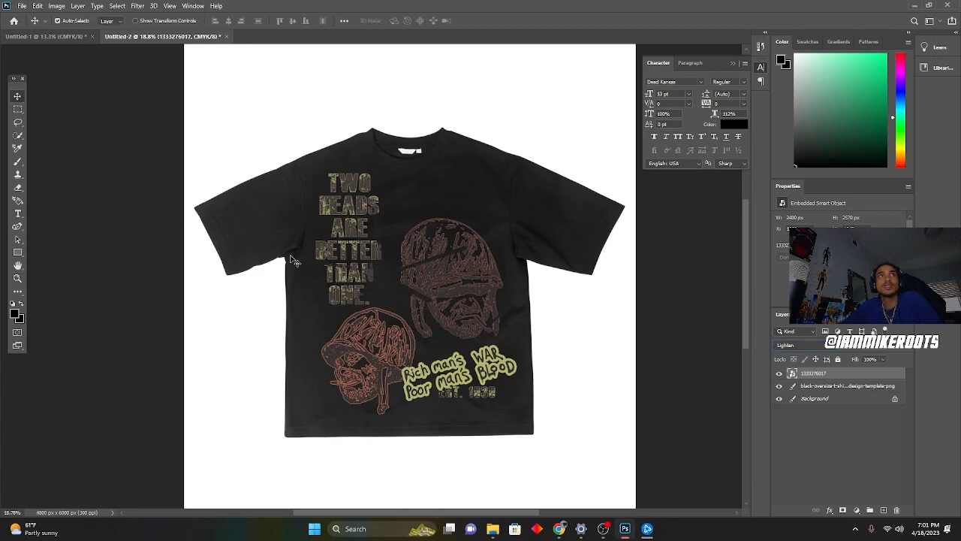
scroll(373, 282, "up", 3)
scroll(373, 282, "down", 2)
left_click(794, 345)
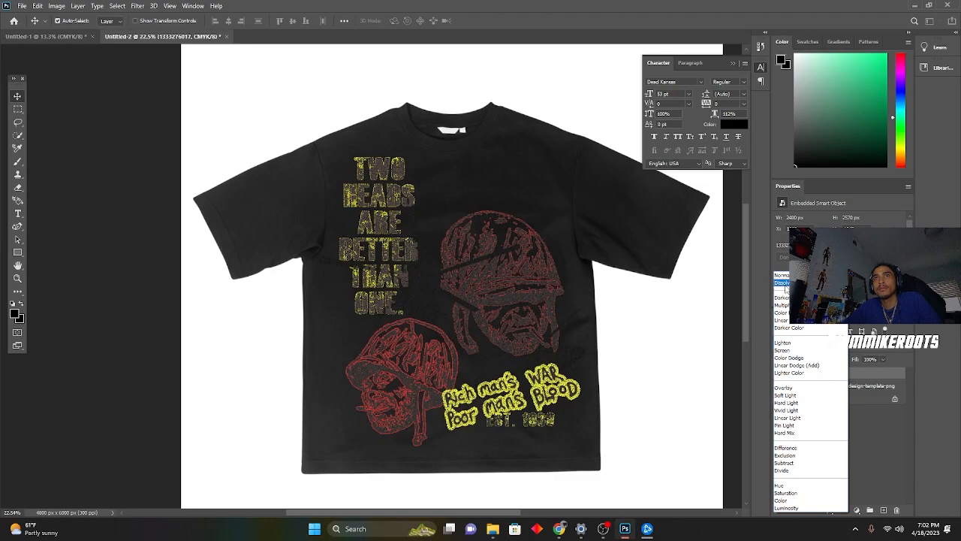
key("Escape")
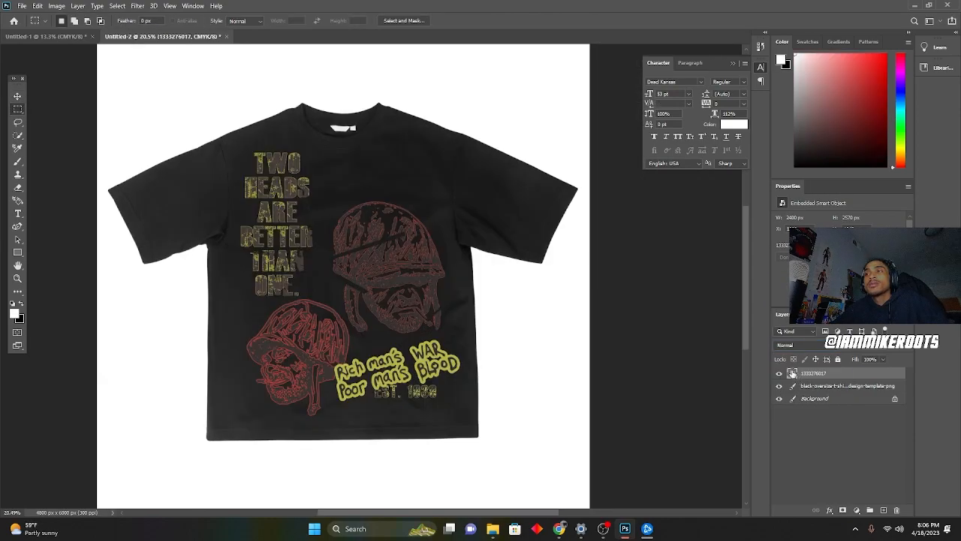
- Set the design layer's blend mode to Screen and place a duplicate of the shirt layer above it
left_click(795, 345)
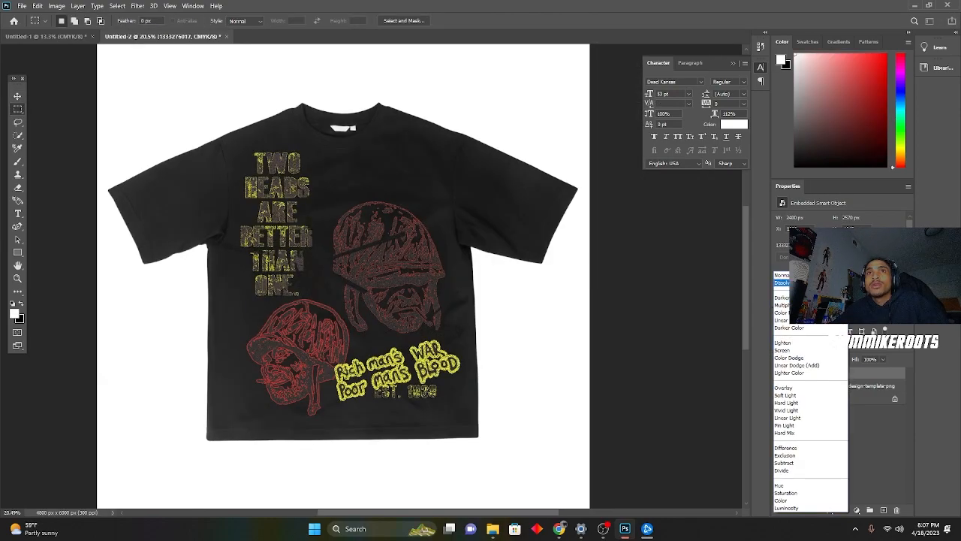
left_click(785, 350)
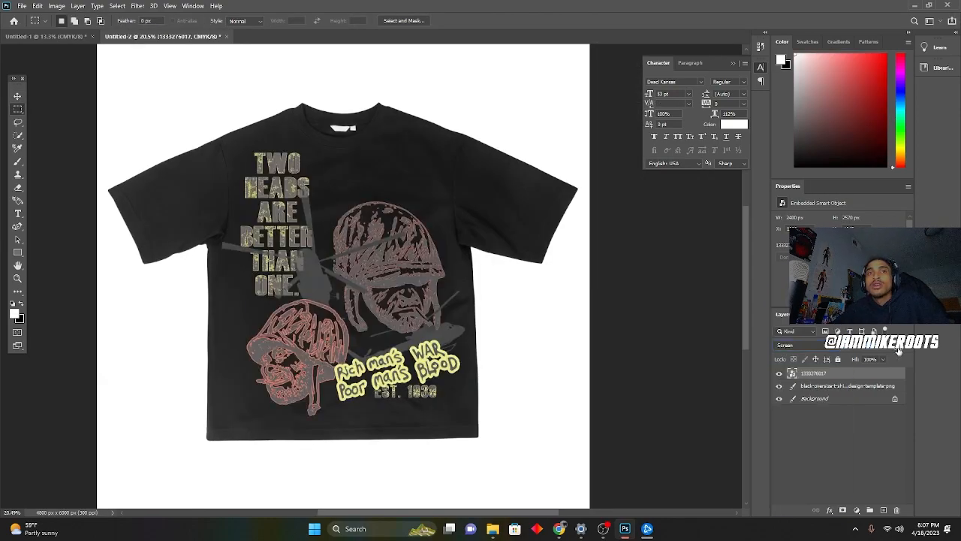
left_click(807, 388)
key("ctrl+j")
left_click_drag(807, 388, 809, 368)
- Clip the shirt copy to the design layer and set the copy's blend mode to Soft Light
left_click(801, 345)
left_click(802, 328)
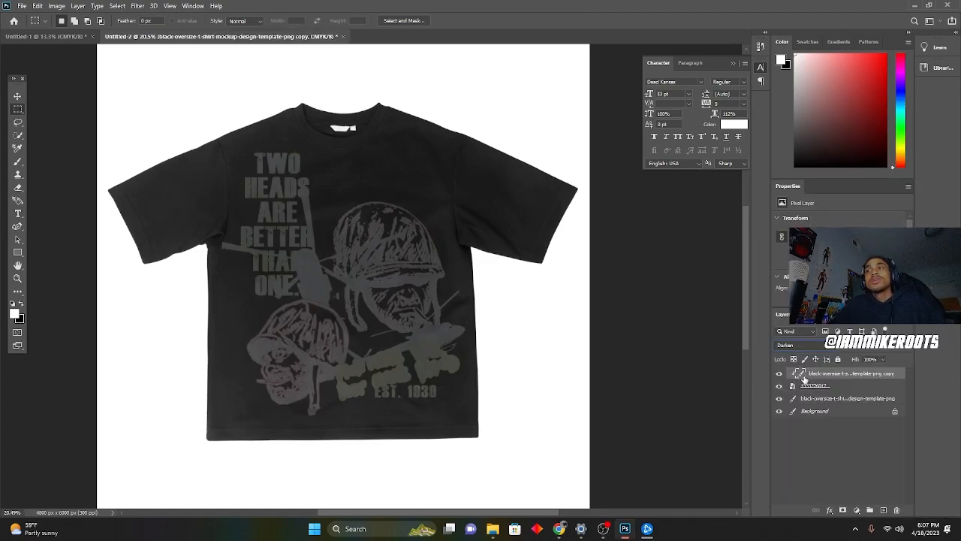
right_click(807, 374)
left_click(796, 345)
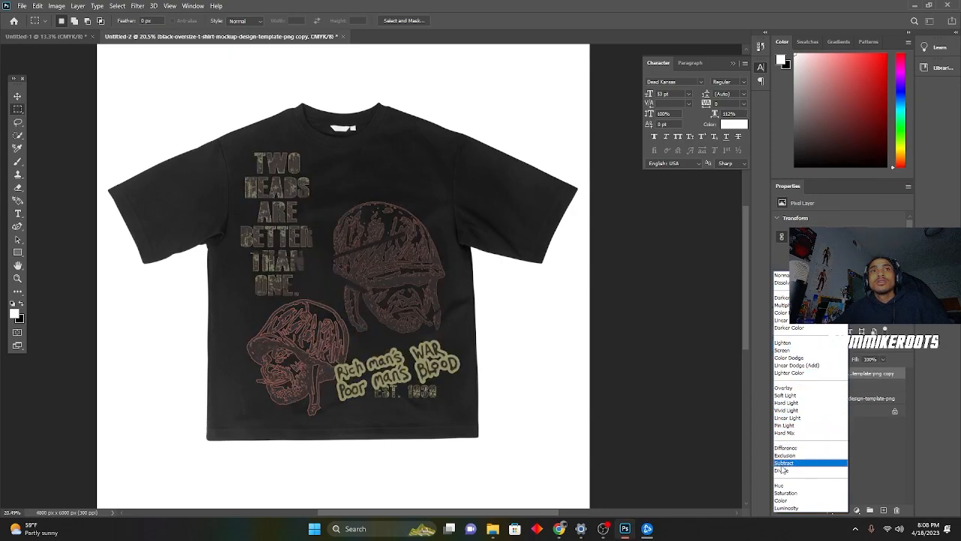
left_click(784, 396)
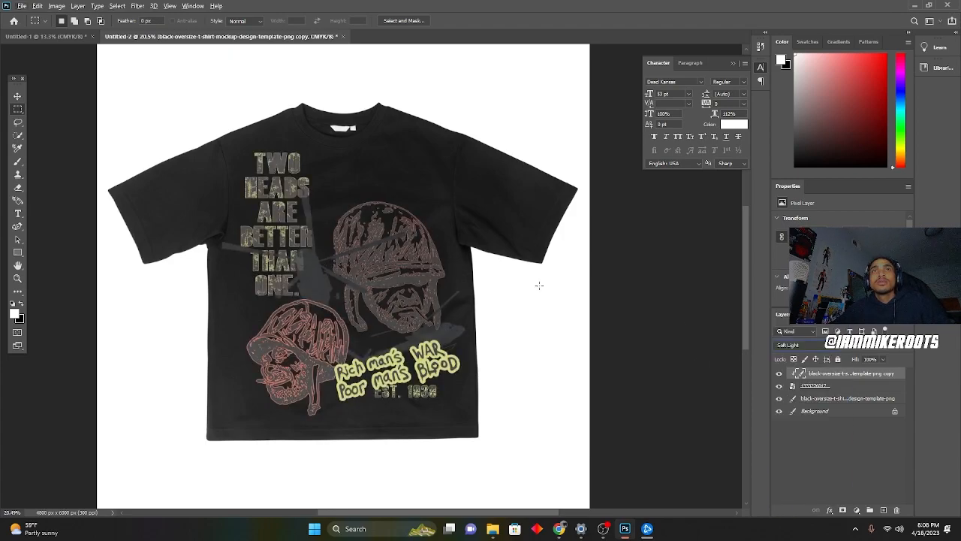
- Deselect the layers and examine how the design blends into the shirt fabric
left_click(826, 398)
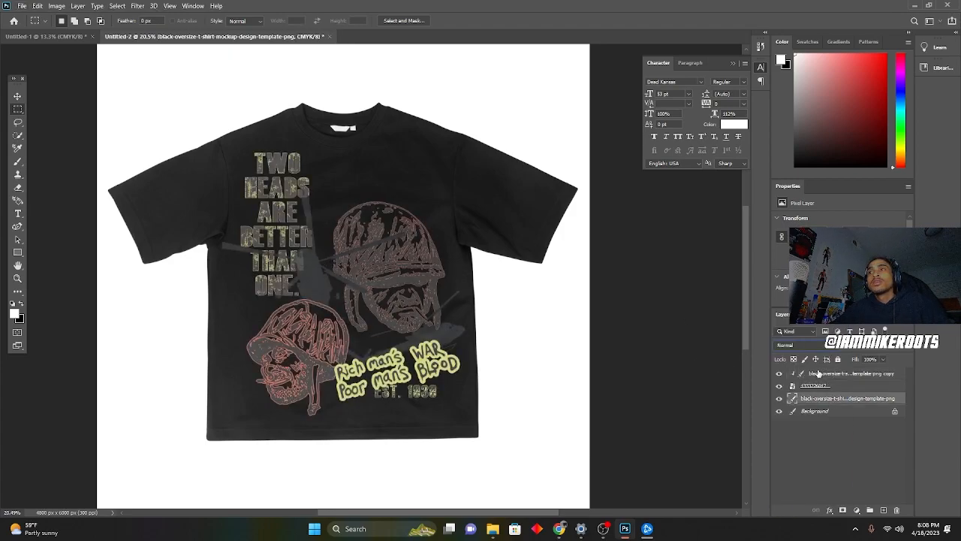
left_click(819, 374)
left_click(837, 456)
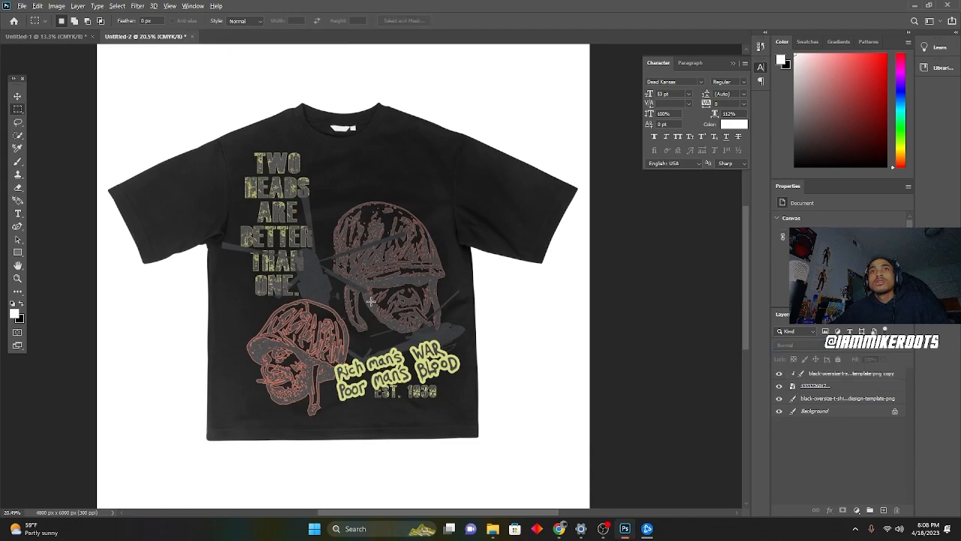
scroll(369, 293, "up", 5)
scroll(369, 294, "down", 6)
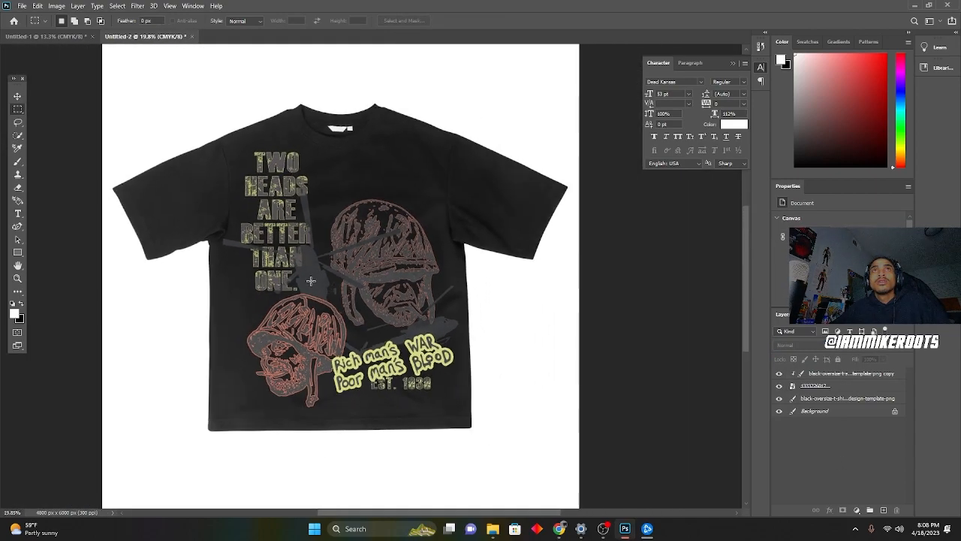
scroll(257, 277, "down", 1)
scroll(259, 272, "up", 3)
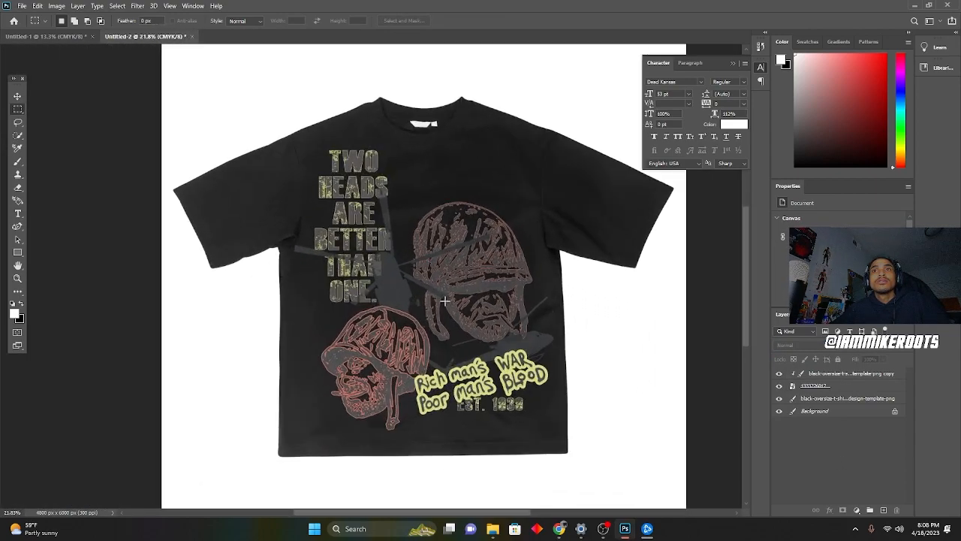